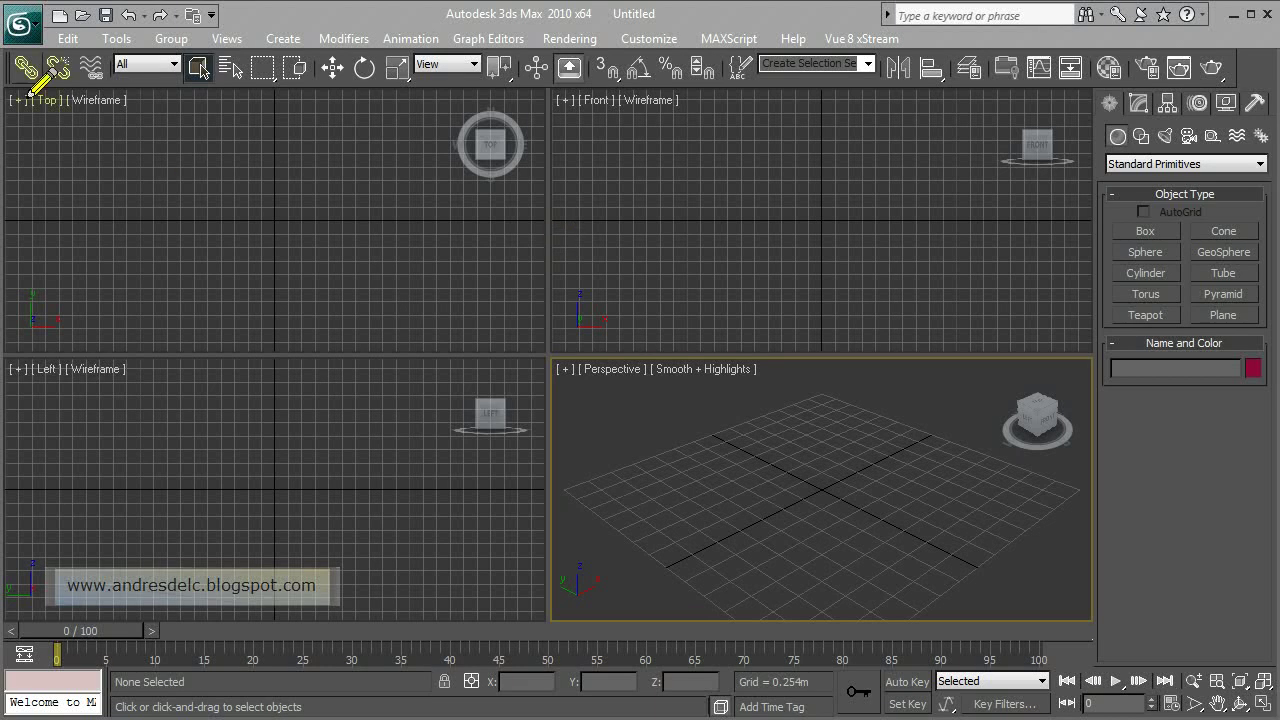
# - Reset 3ds Max to a fresh empty scene
pyautogui.click(20, 24)
pyautogui.click(40, 112)
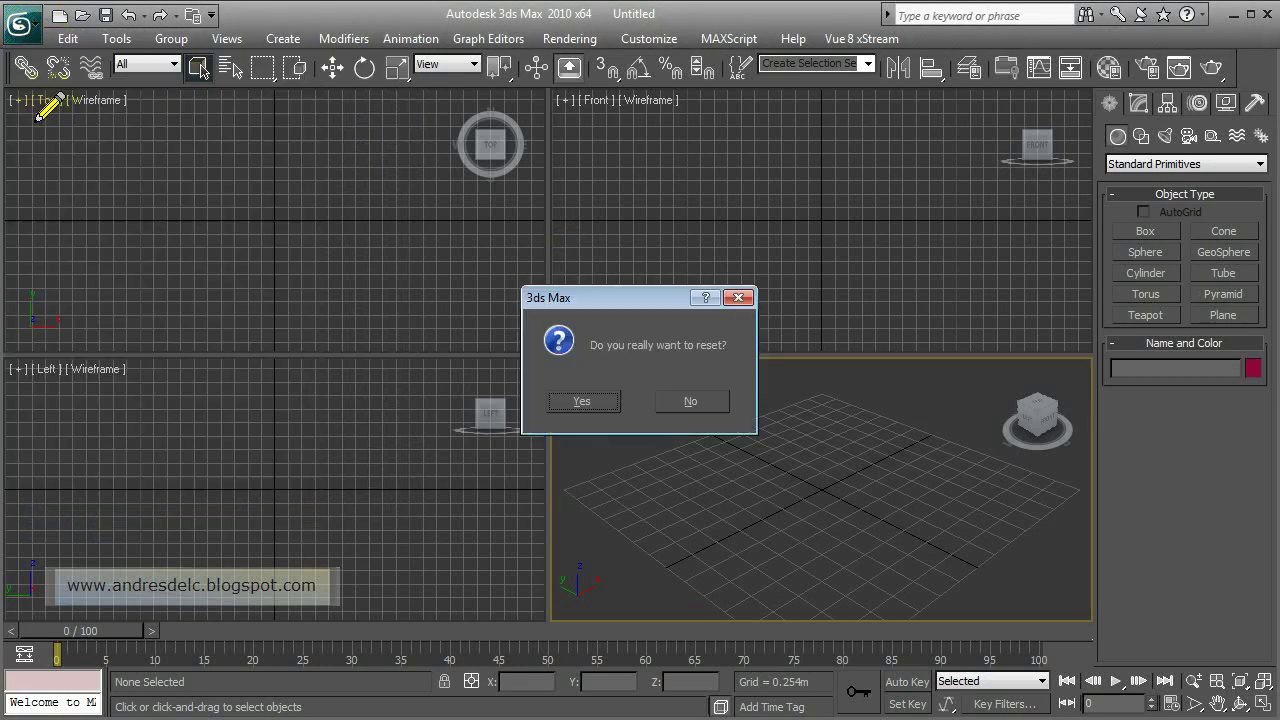
pyautogui.click(588, 402)
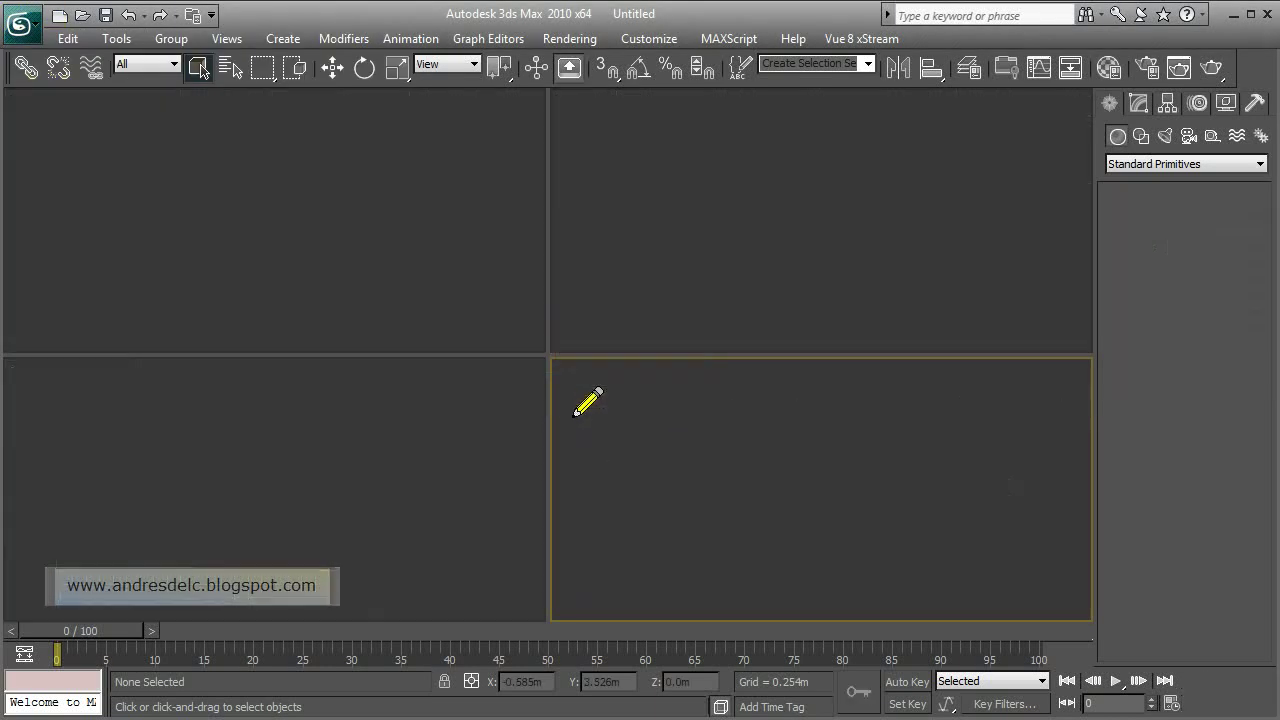
# - Set display units to Metric Meters and the system unit scale to 1 Unit = 1.0 Meters
pyautogui.click(648, 39)
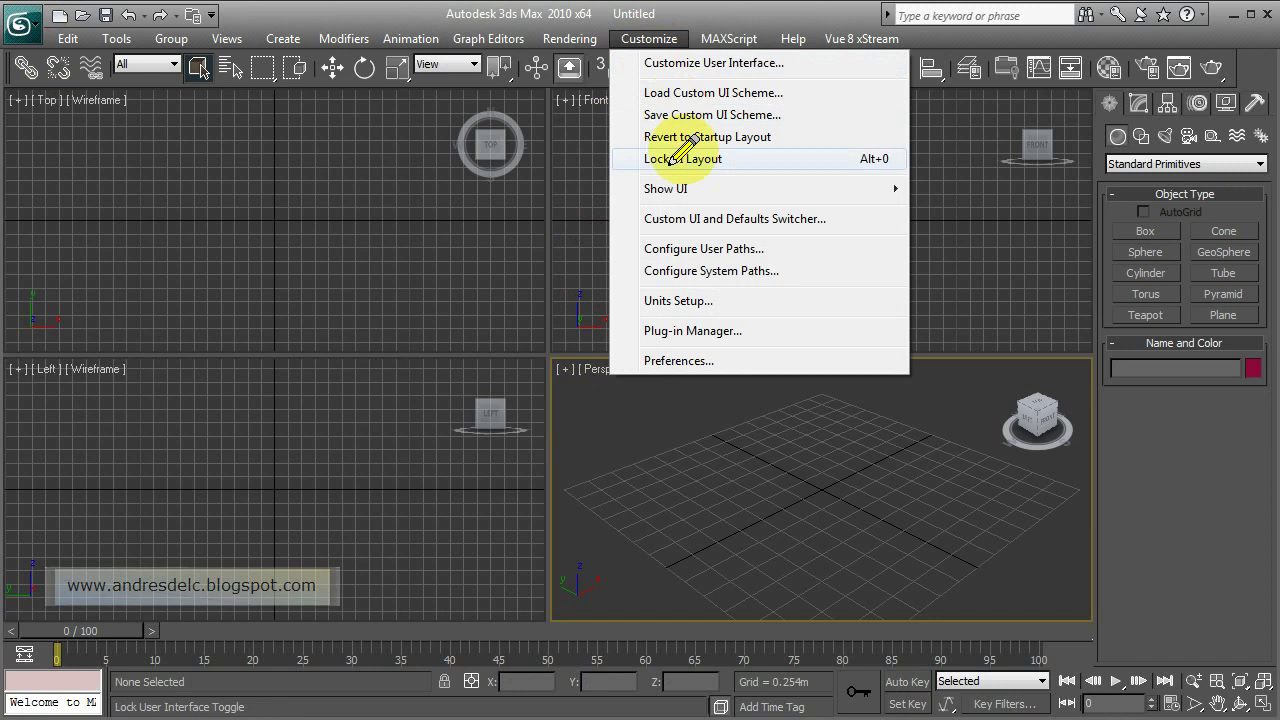
pyautogui.click(677, 300)
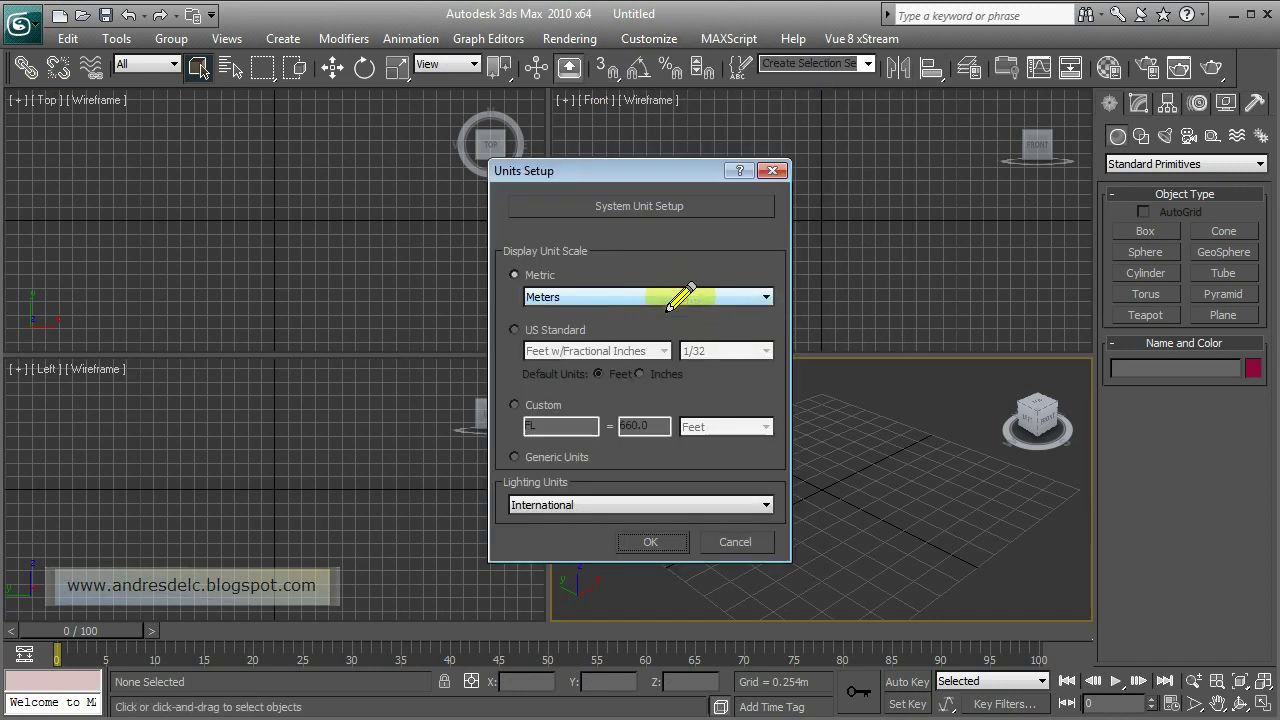
pyautogui.click(670, 297)
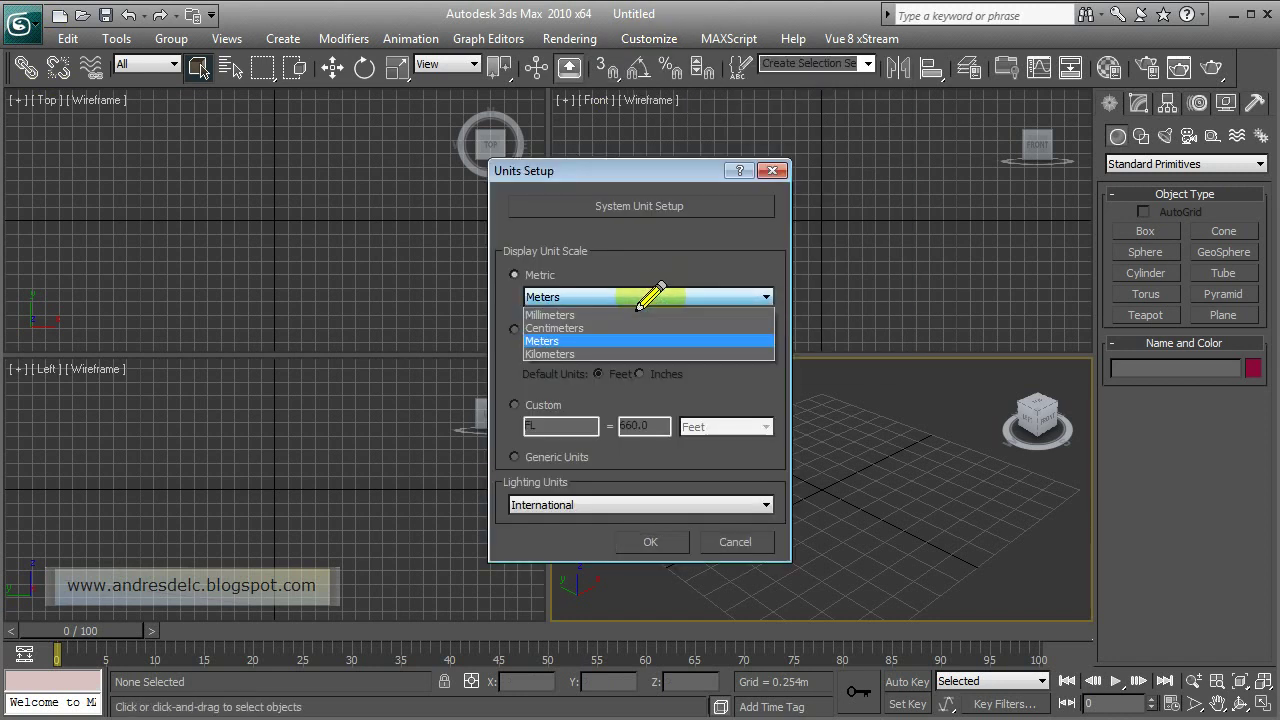
pyautogui.click(543, 336)
pyautogui.click(606, 204)
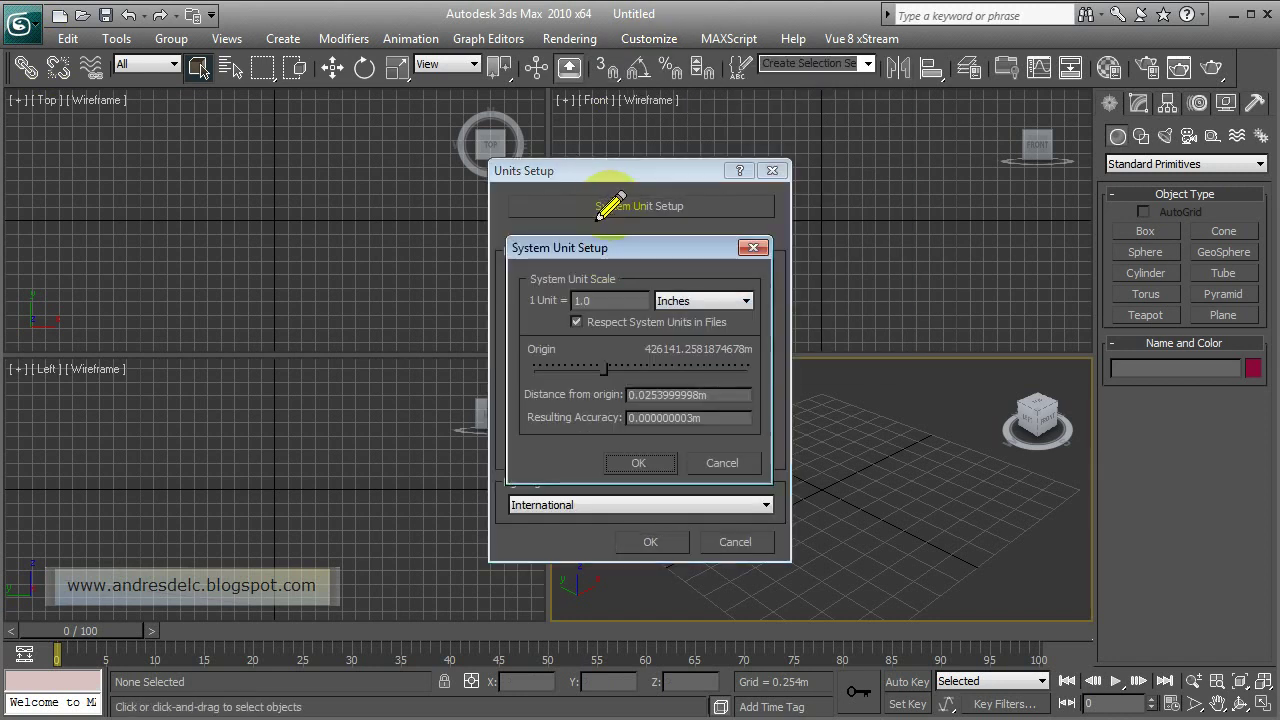
pyautogui.click(678, 301)
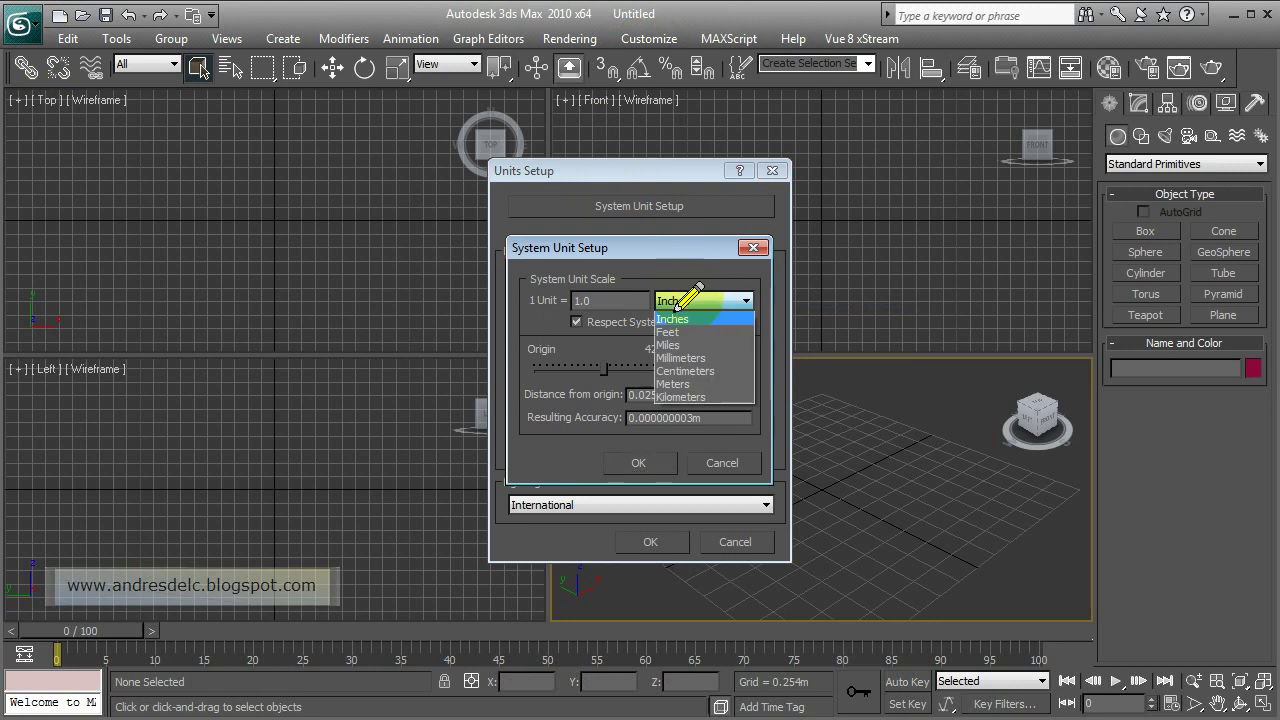
pyautogui.click(663, 386)
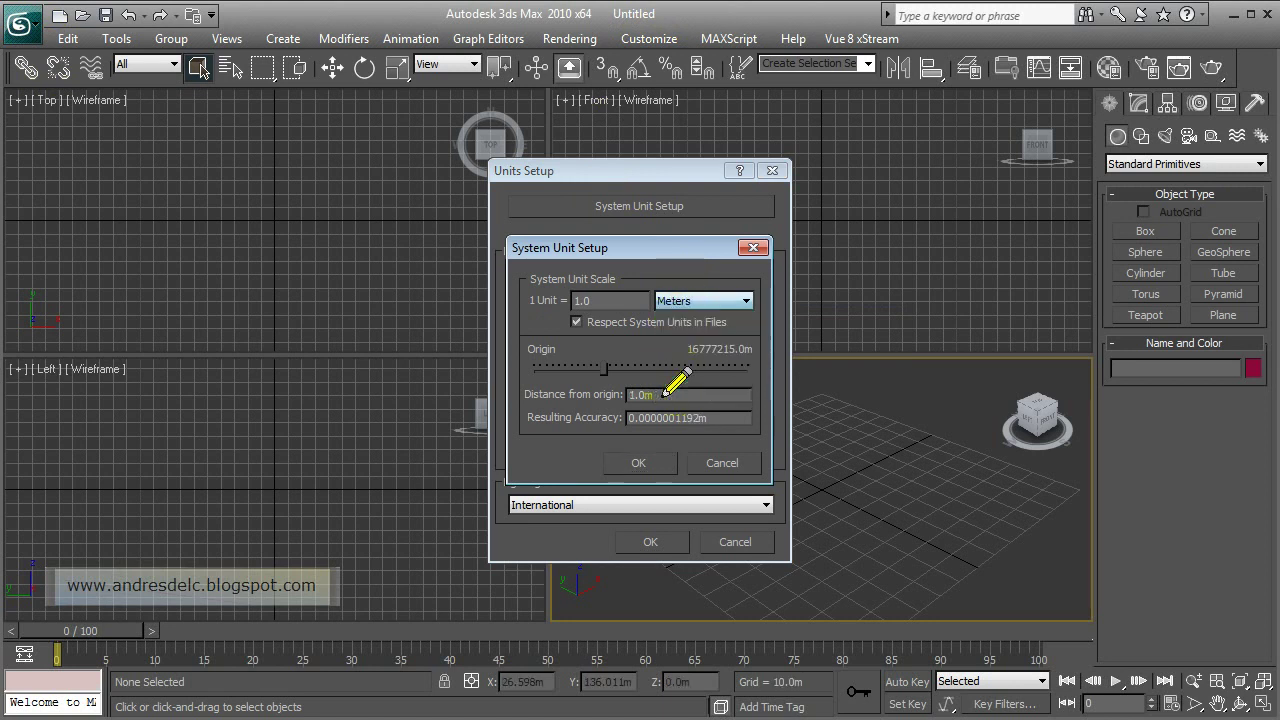
pyautogui.click(638, 466)
pyautogui.click(636, 543)
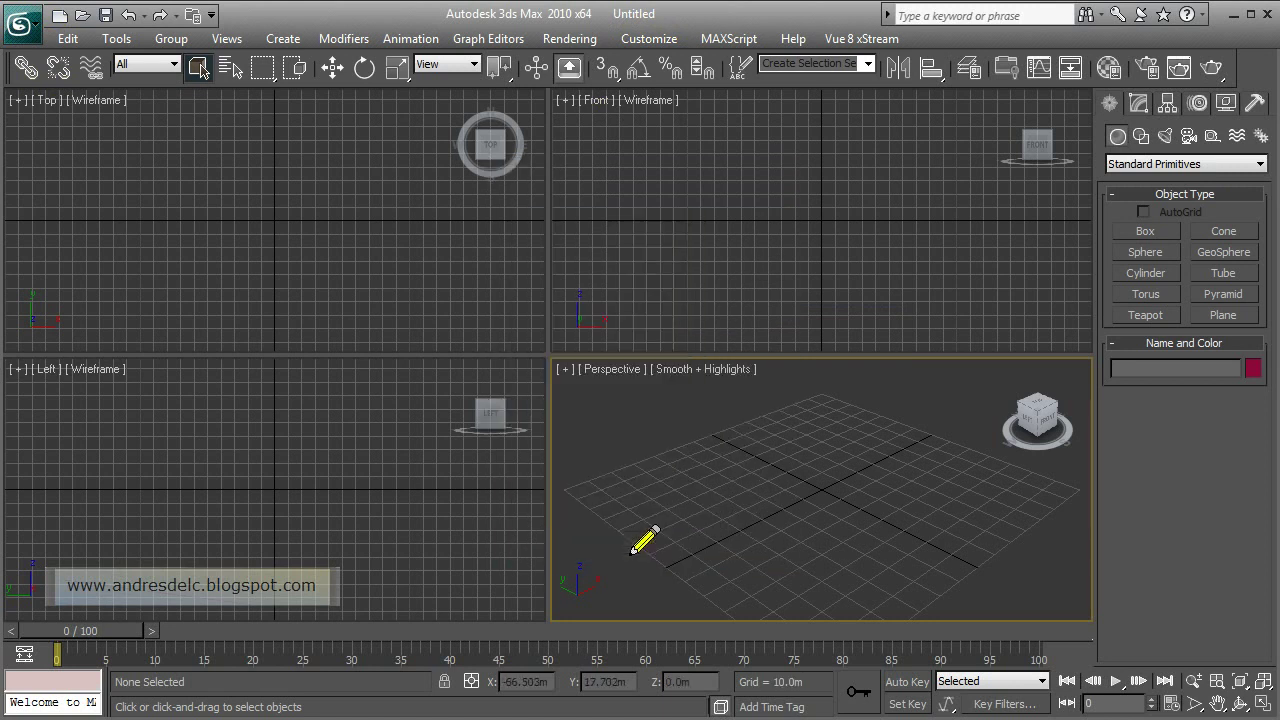
# - Hide the grid in the Perspective, Front, Top and Left viewports, then maximize Perspective
pyautogui.click(560, 372)
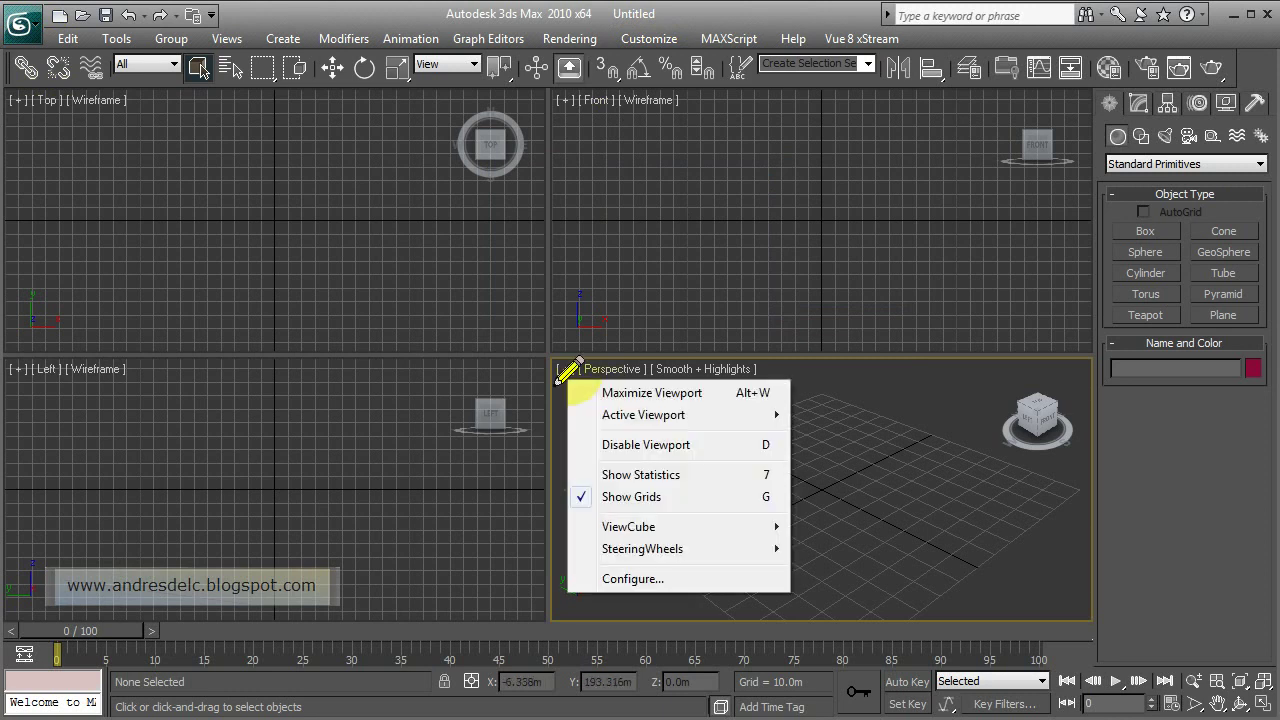
pyautogui.click(606, 497)
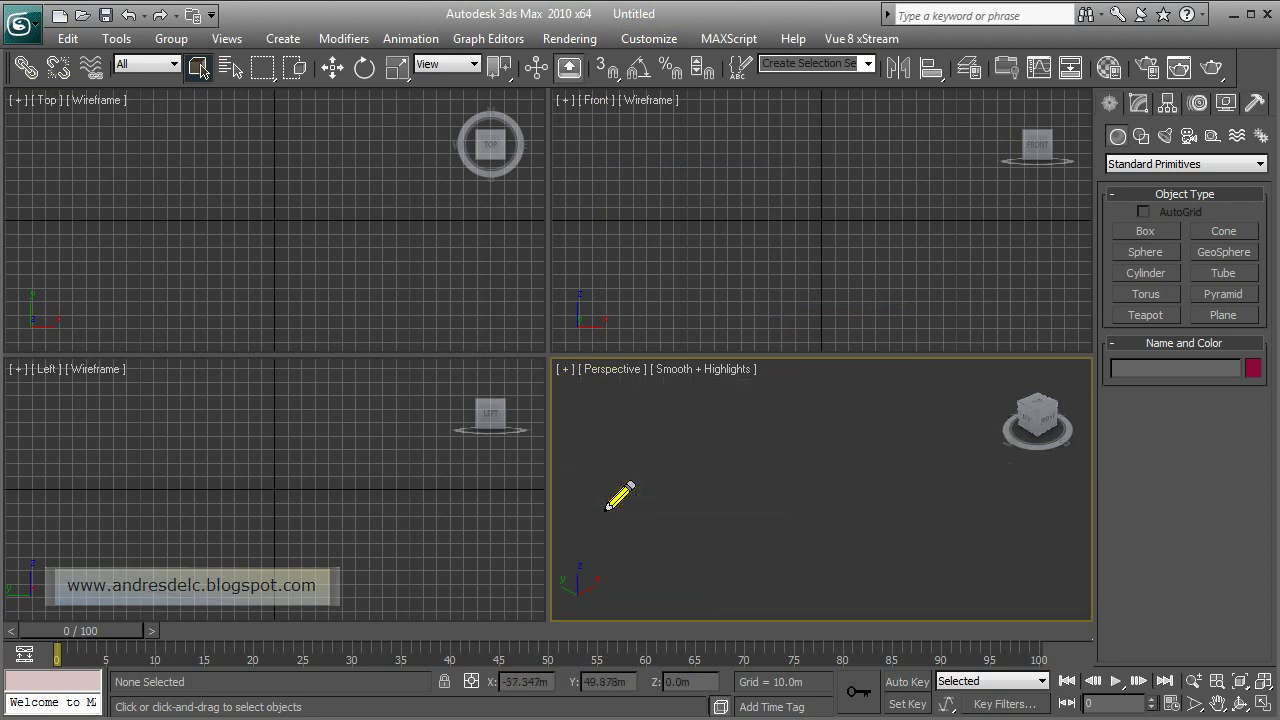
pyautogui.click(594, 326)
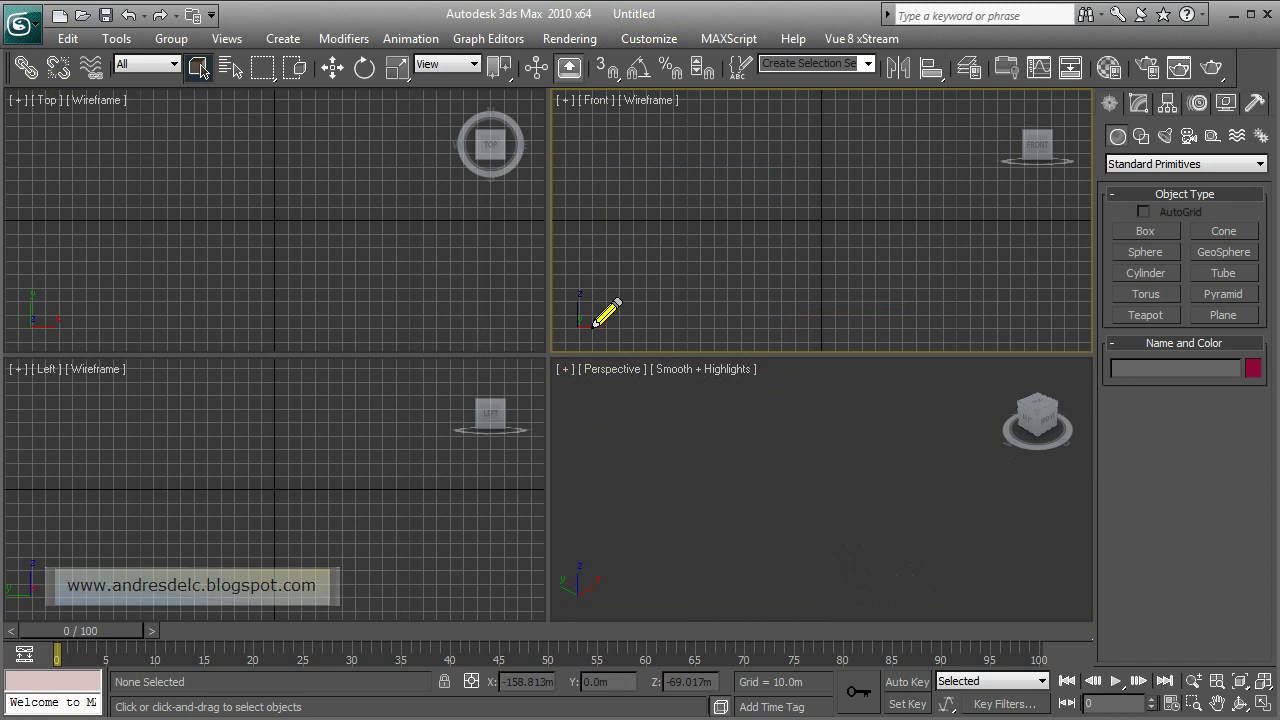
pyautogui.press('g')
pyautogui.click(503, 303)
pyautogui.press('g')
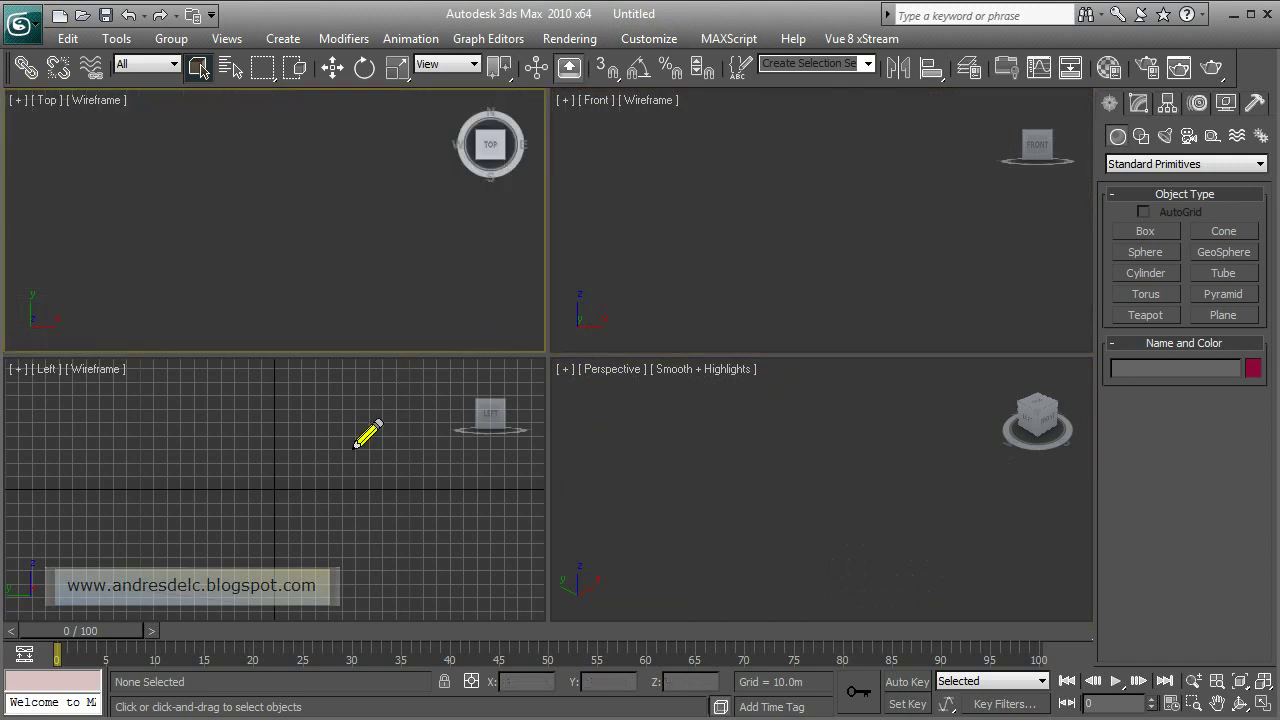
pyautogui.click(368, 432)
pyautogui.press('g')
pyautogui.click(747, 433)
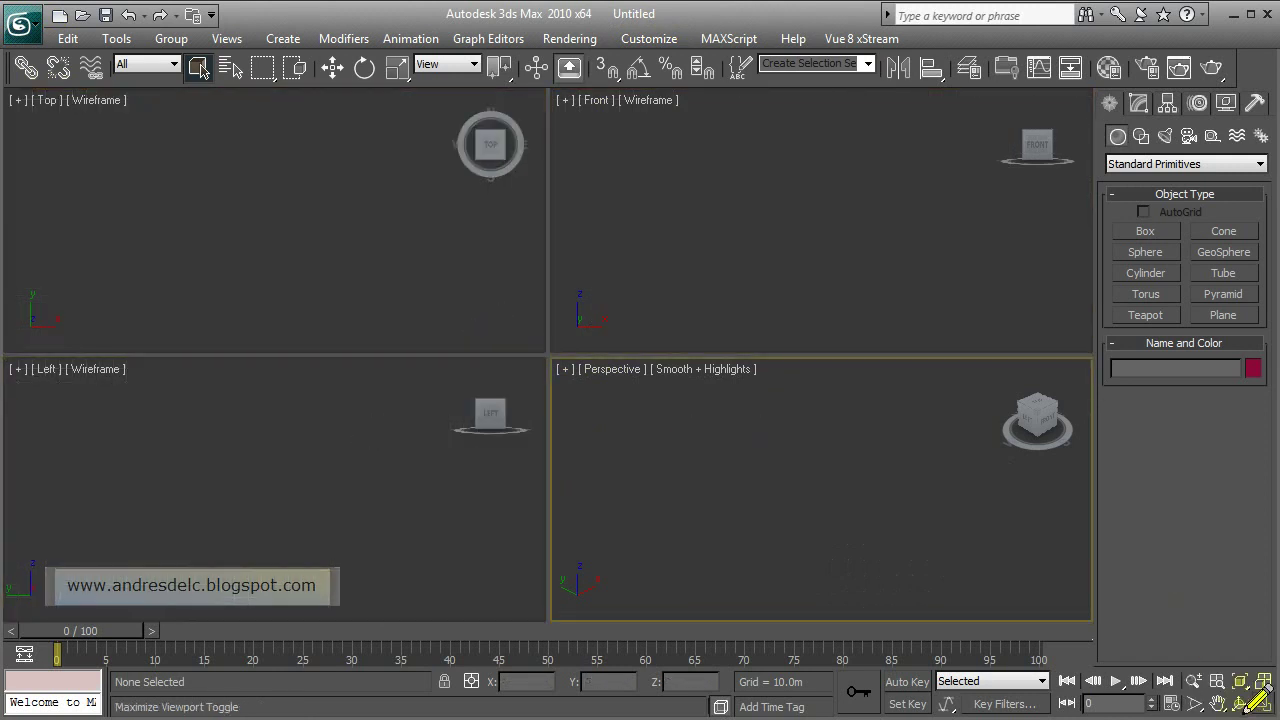
pyautogui.click(1263, 684)
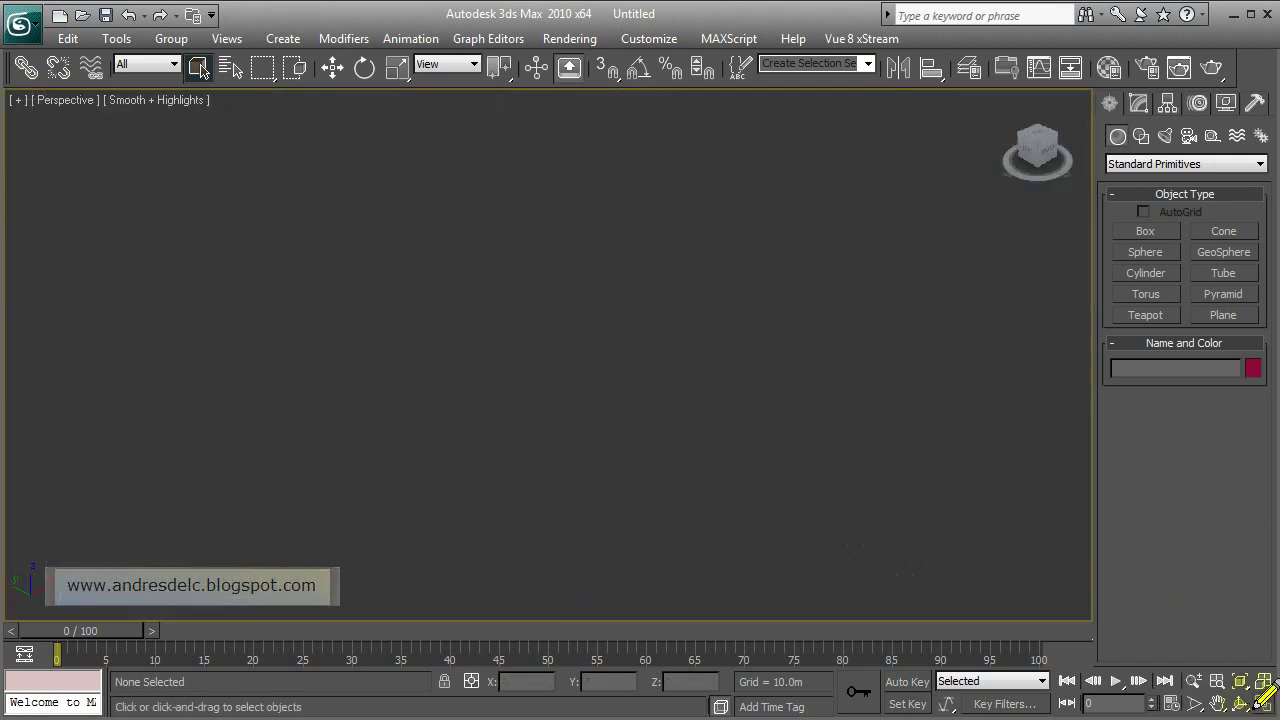
# - Draw a large standard-primitive Plane across the Perspective viewport
pyautogui.click(1222, 315)
pyautogui.moveTo(45, 296)
pyautogui.mouseDown()
pyautogui.moveTo(1003, 463)
pyautogui.moveTo(1035, 268)
pyautogui.mouseUp()
pyautogui.rightClick(1033, 272)
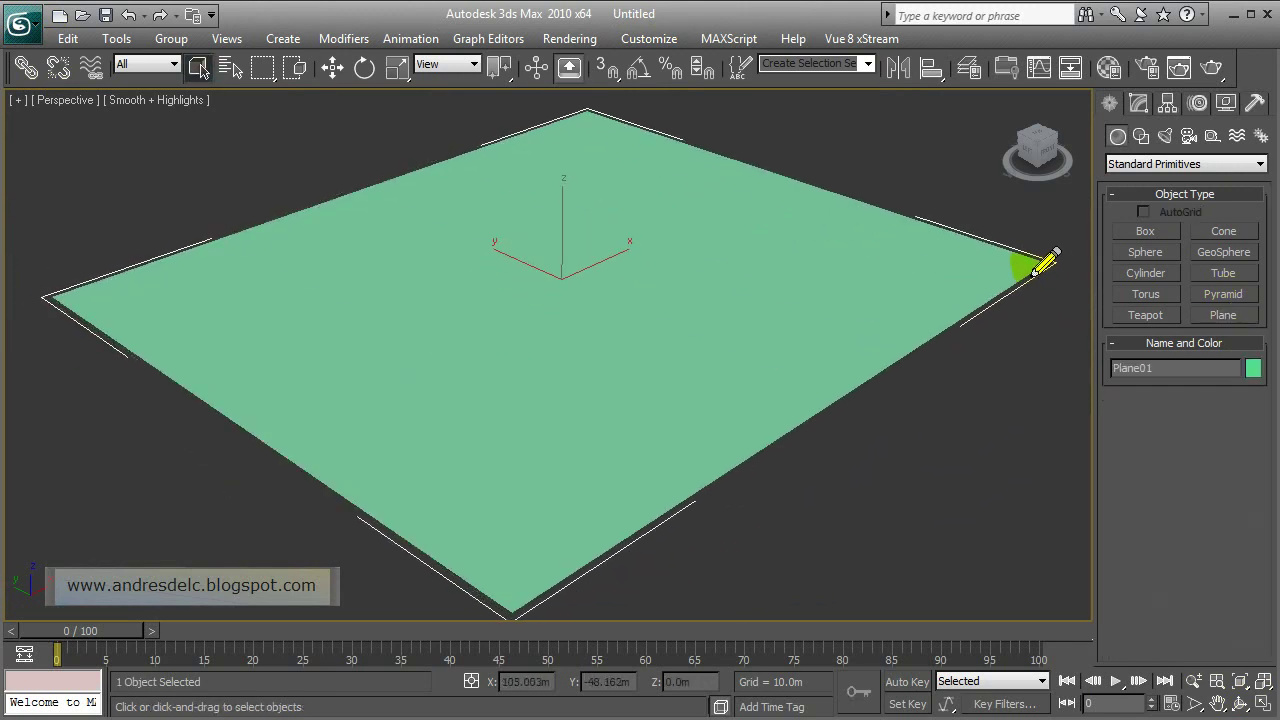
# - Change the plane's object colour from green to grey
pyautogui.click(1137, 106)
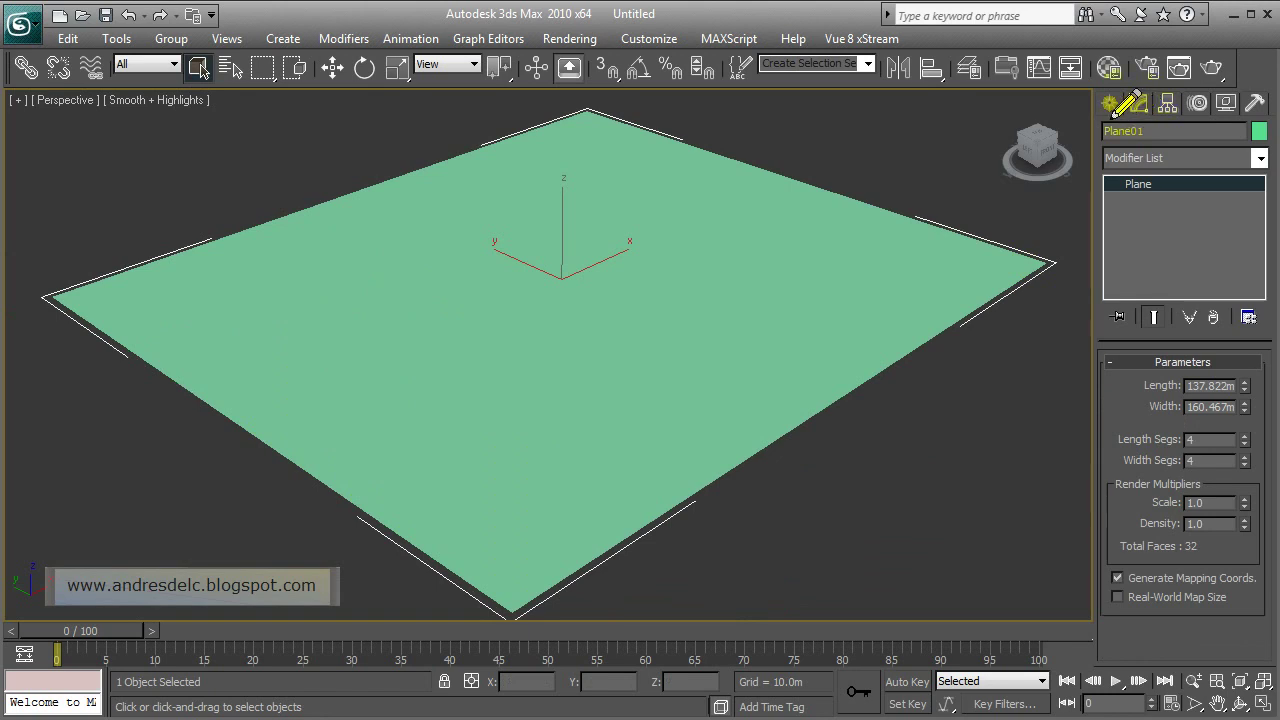
pyautogui.click(1258, 131)
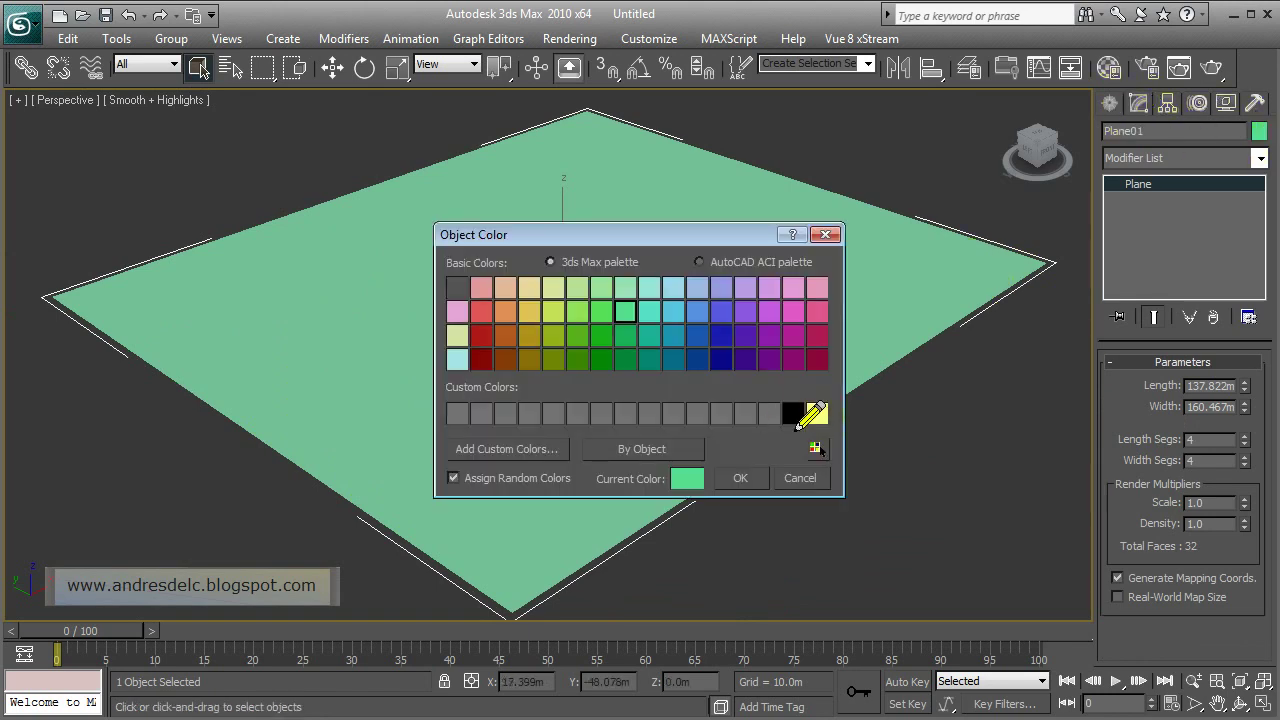
pyautogui.click(776, 418)
pyautogui.click(736, 481)
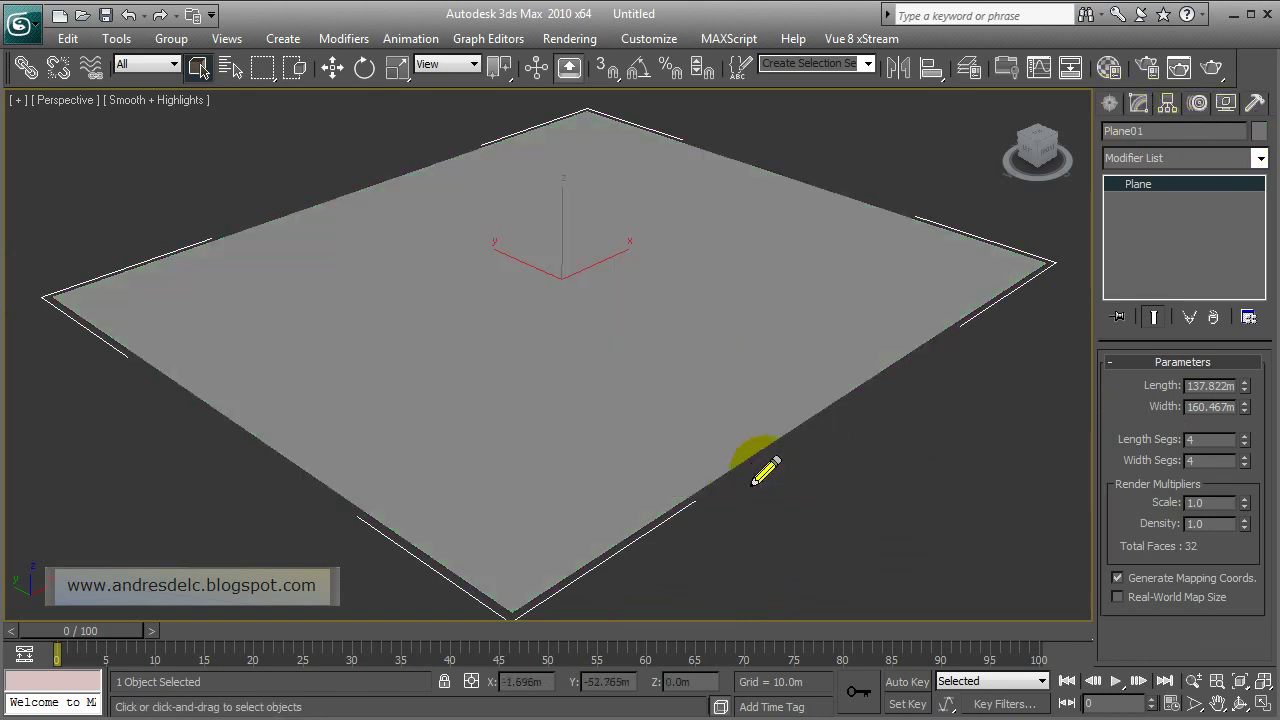
pyautogui.click(1099, 110)
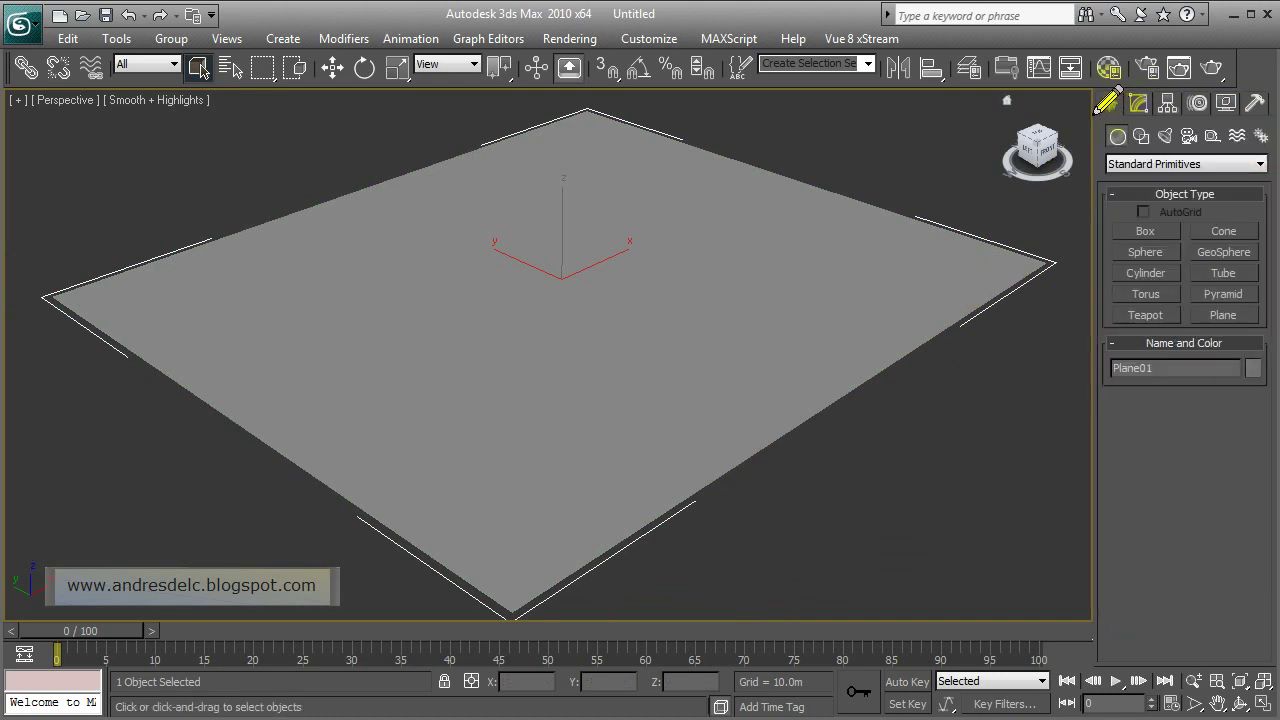
# - Create an Extended Primitives Torus Knot on the plane, about 6.5m radius with 120 segments
pyautogui.click(1135, 164)
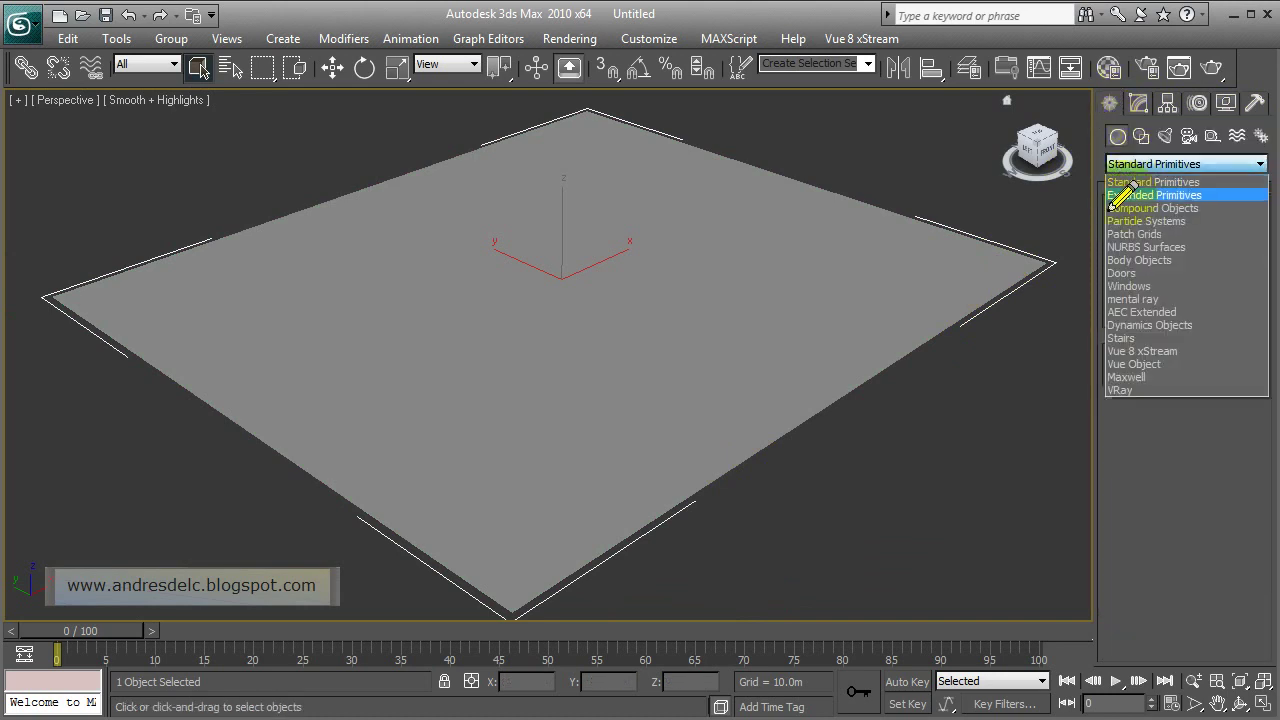
pyautogui.click(1115, 194)
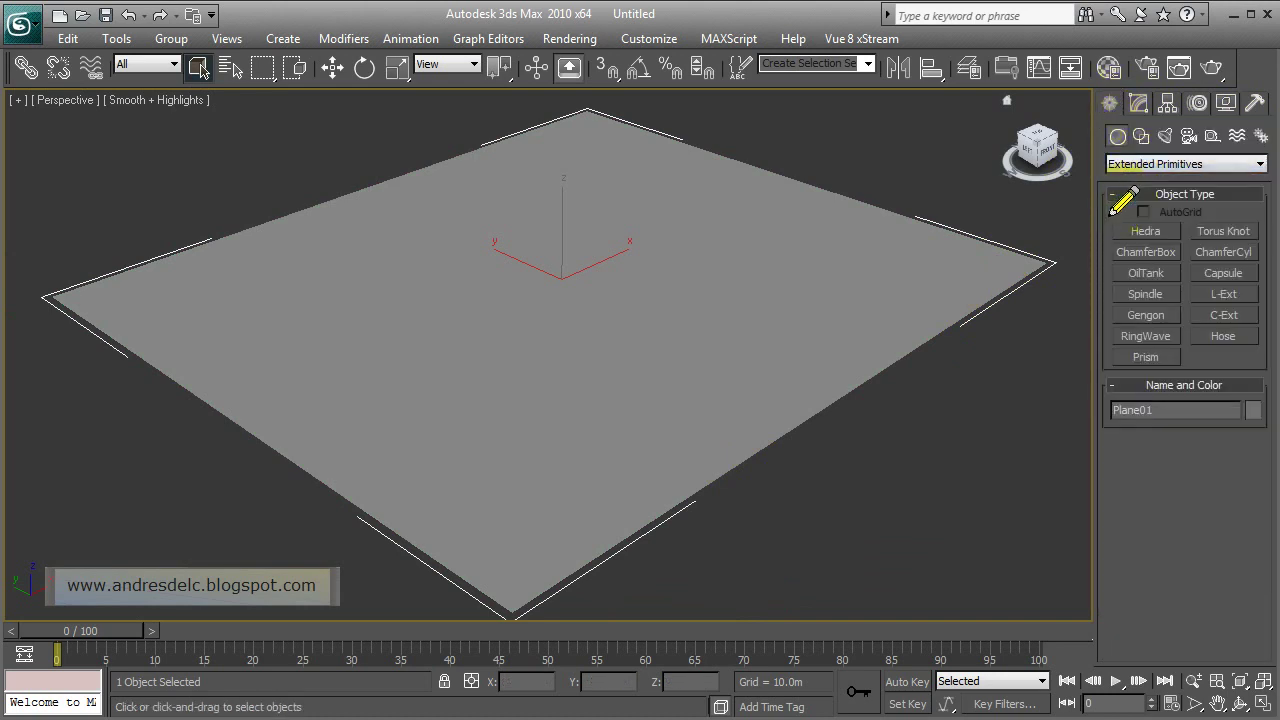
pyautogui.click(1197, 233)
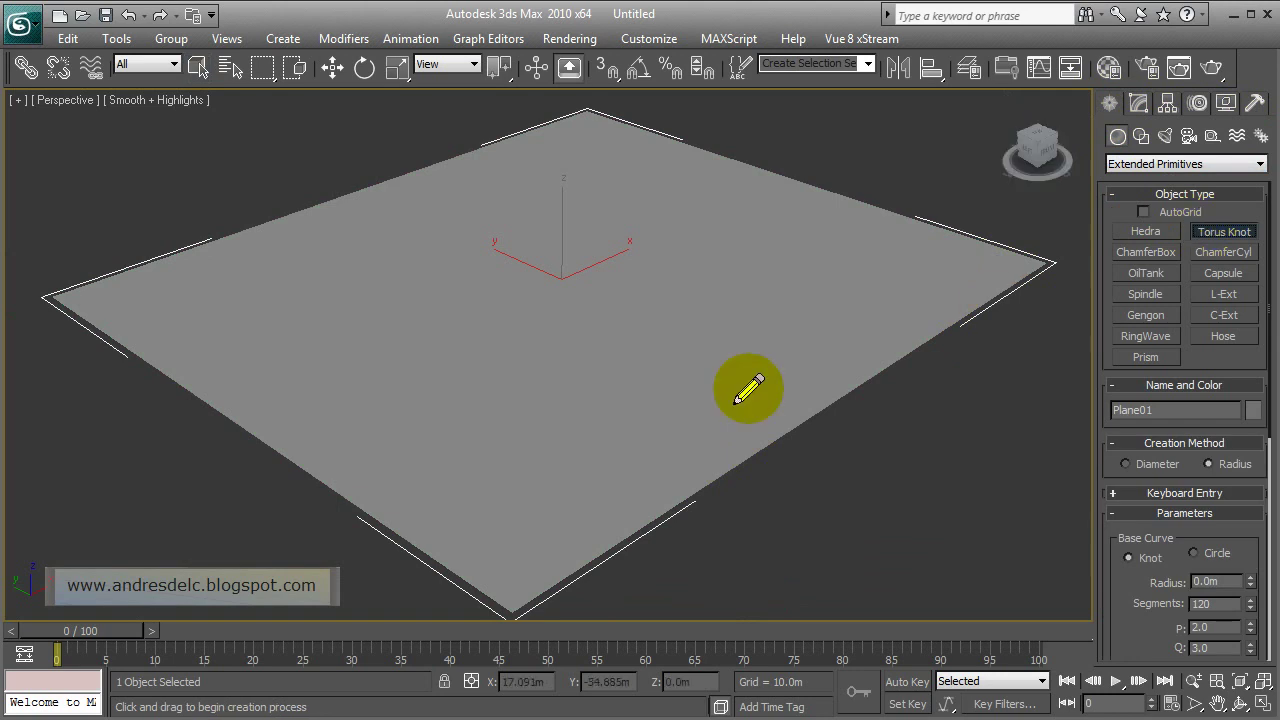
pyautogui.click(672, 463)
pyautogui.moveTo(688, 480)
pyautogui.mouseDown()
pyautogui.moveTo(697, 457)
pyautogui.moveTo(707, 466)
pyautogui.mouseUp()
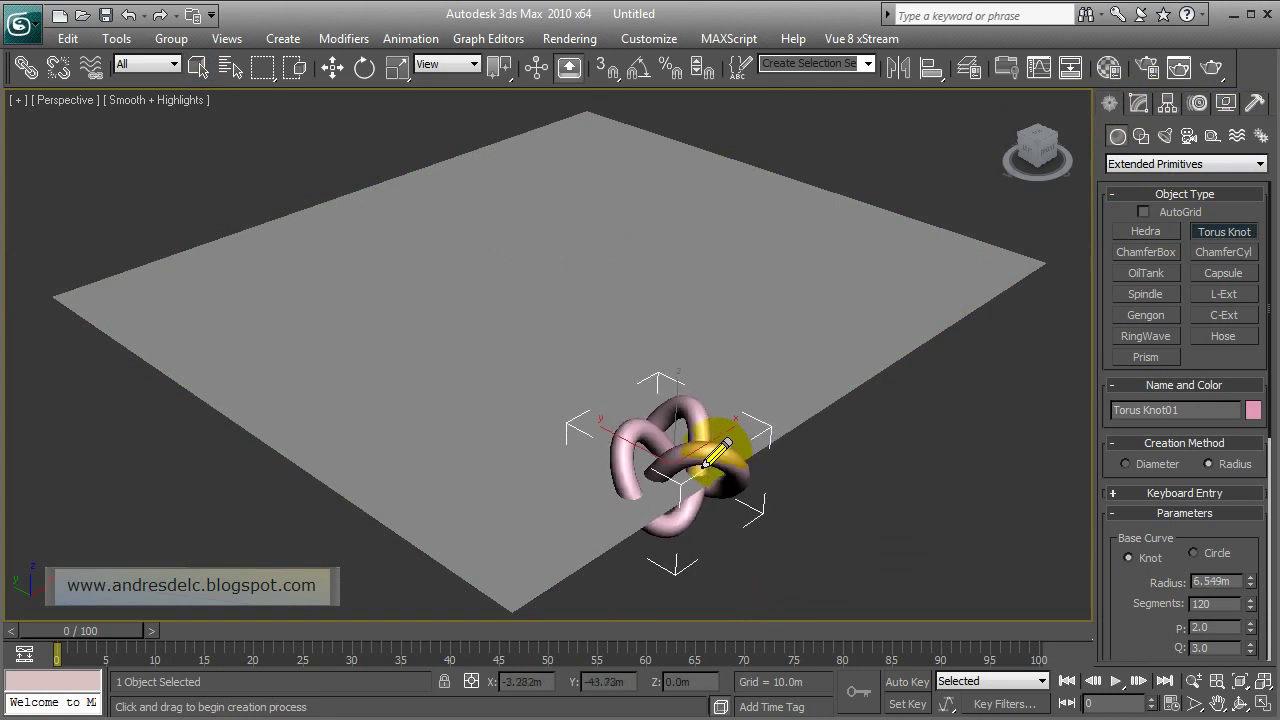
pyautogui.rightClick(714, 457)
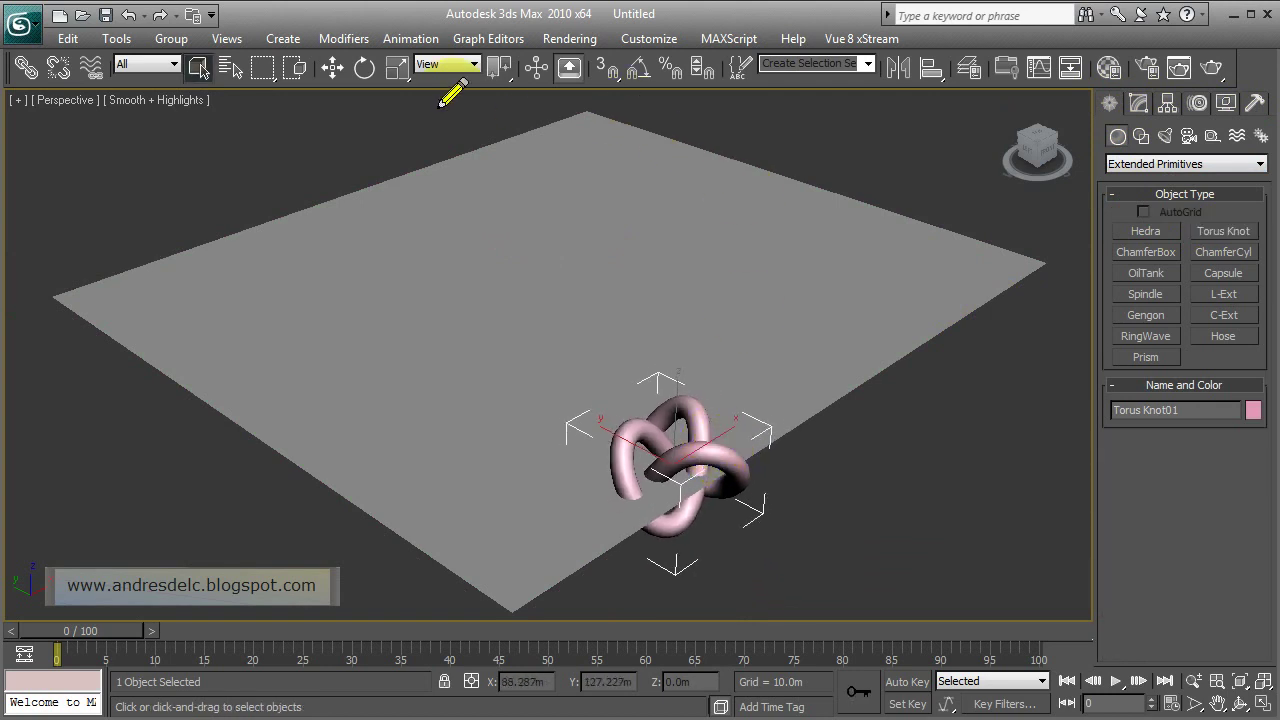
# - Align the knot's Z minimum to the plane's Z maximum, raising it to Z 8.597m
pyautogui.click(930, 58)
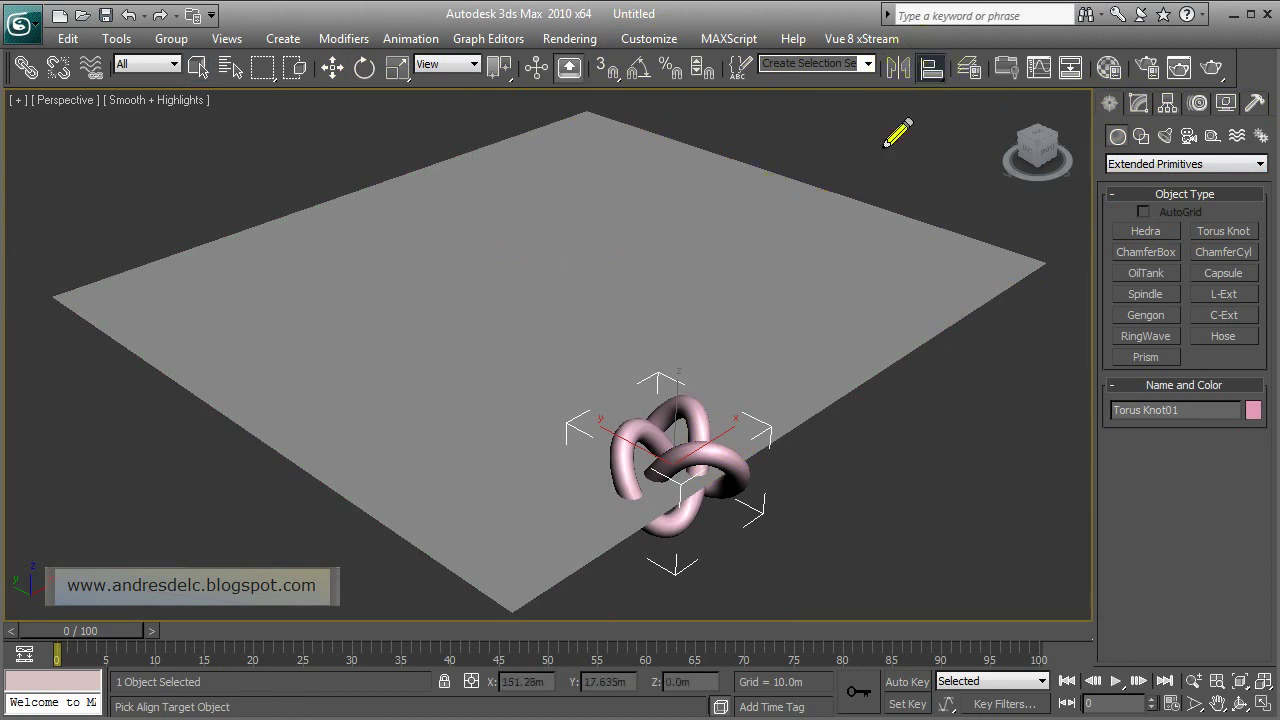
pyautogui.click(632, 315)
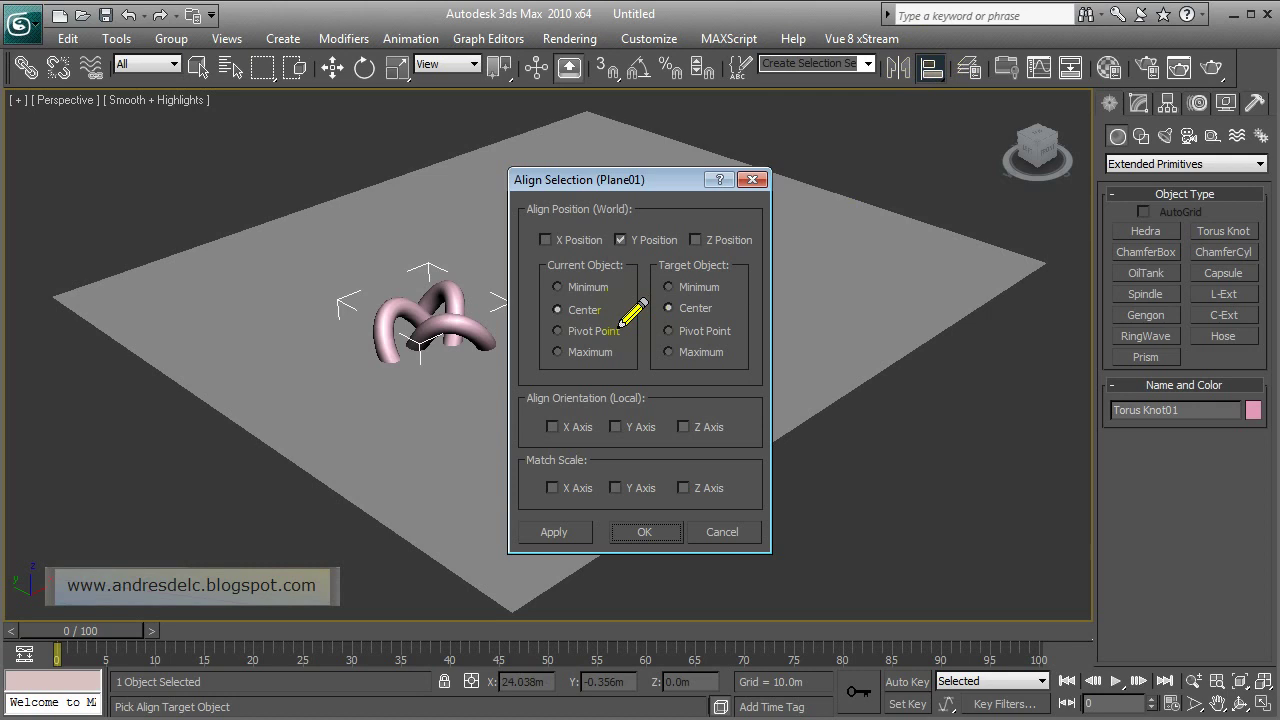
pyautogui.click(619, 242)
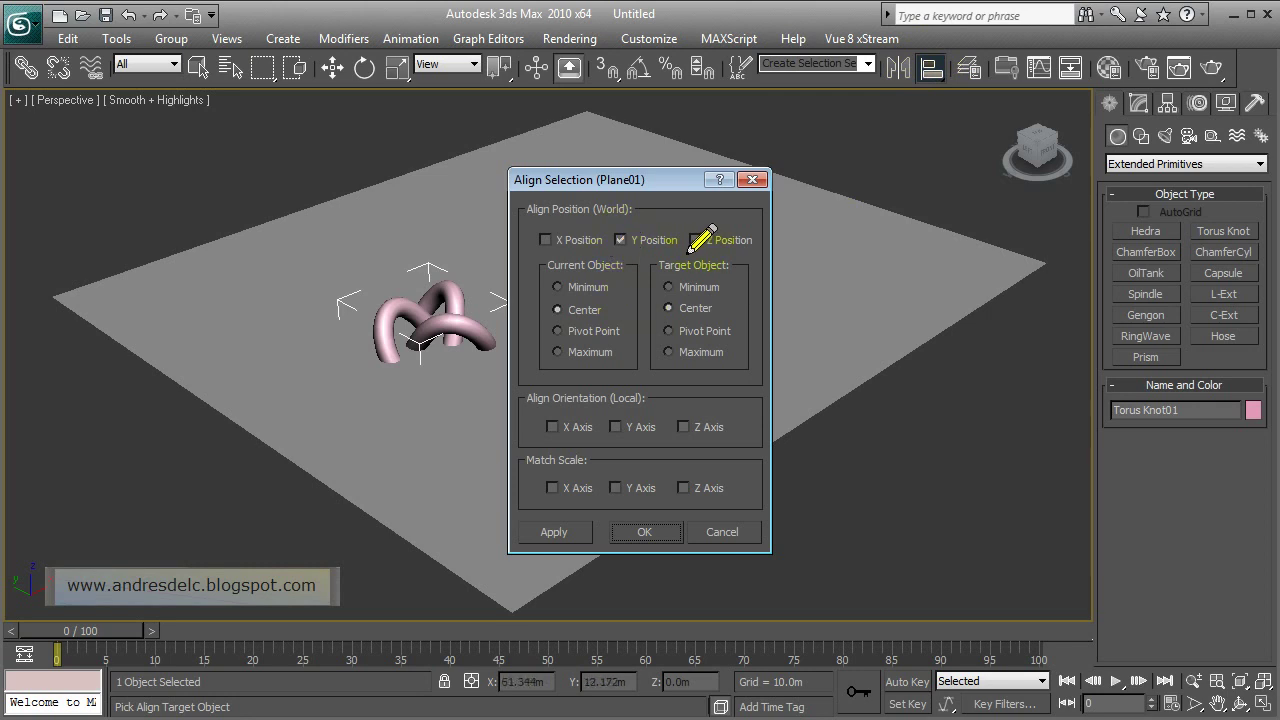
pyautogui.click(633, 249)
pyautogui.click(577, 296)
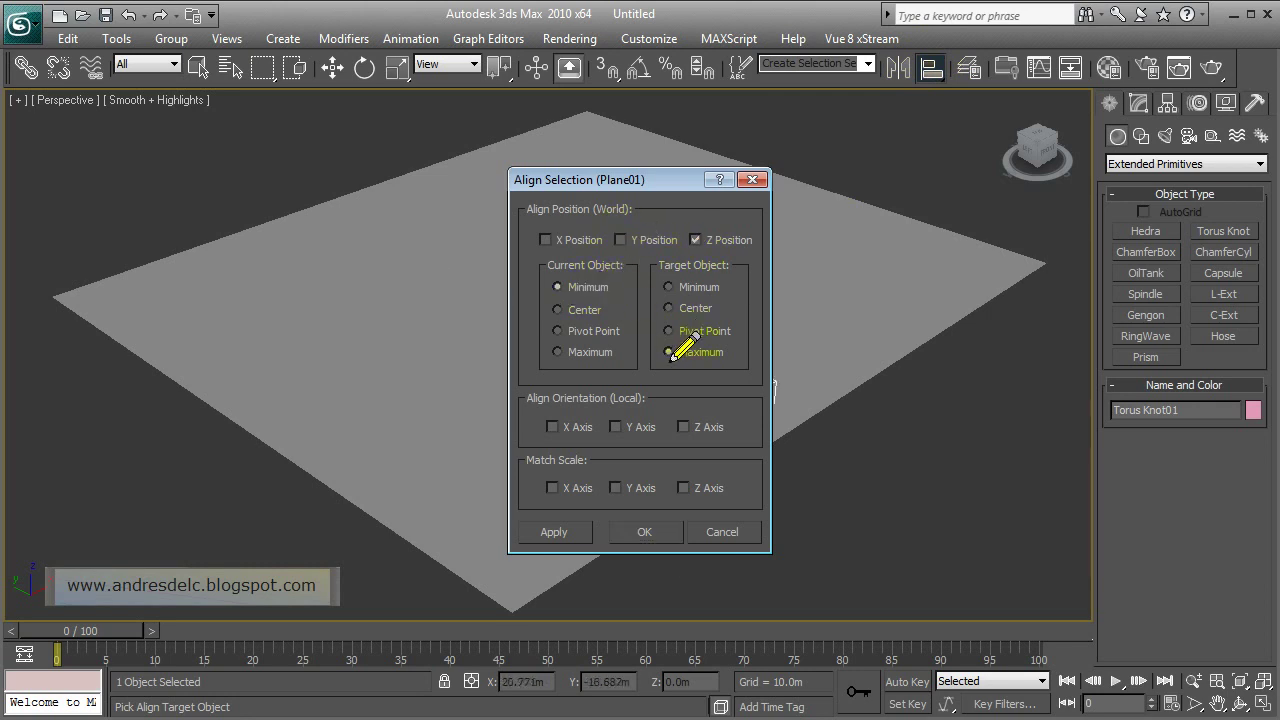
pyautogui.moveTo(663, 179); pyautogui.dragTo(383, 144)
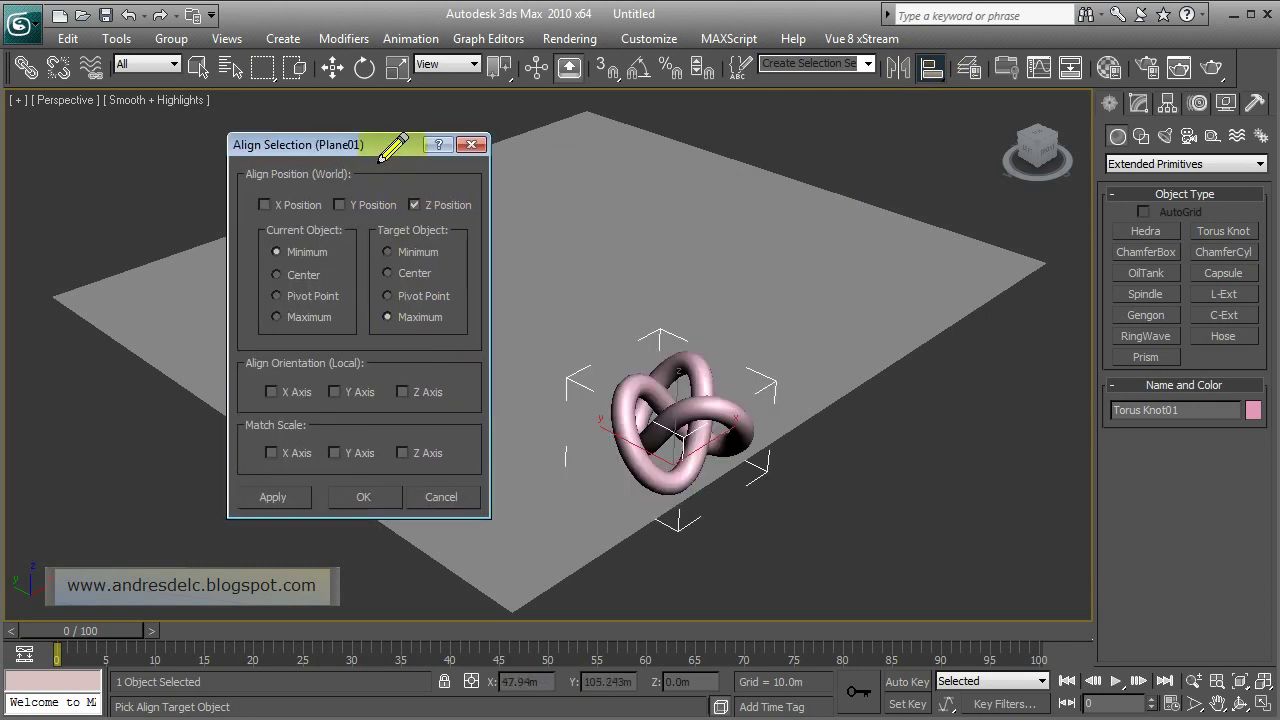
pyautogui.click(346, 503)
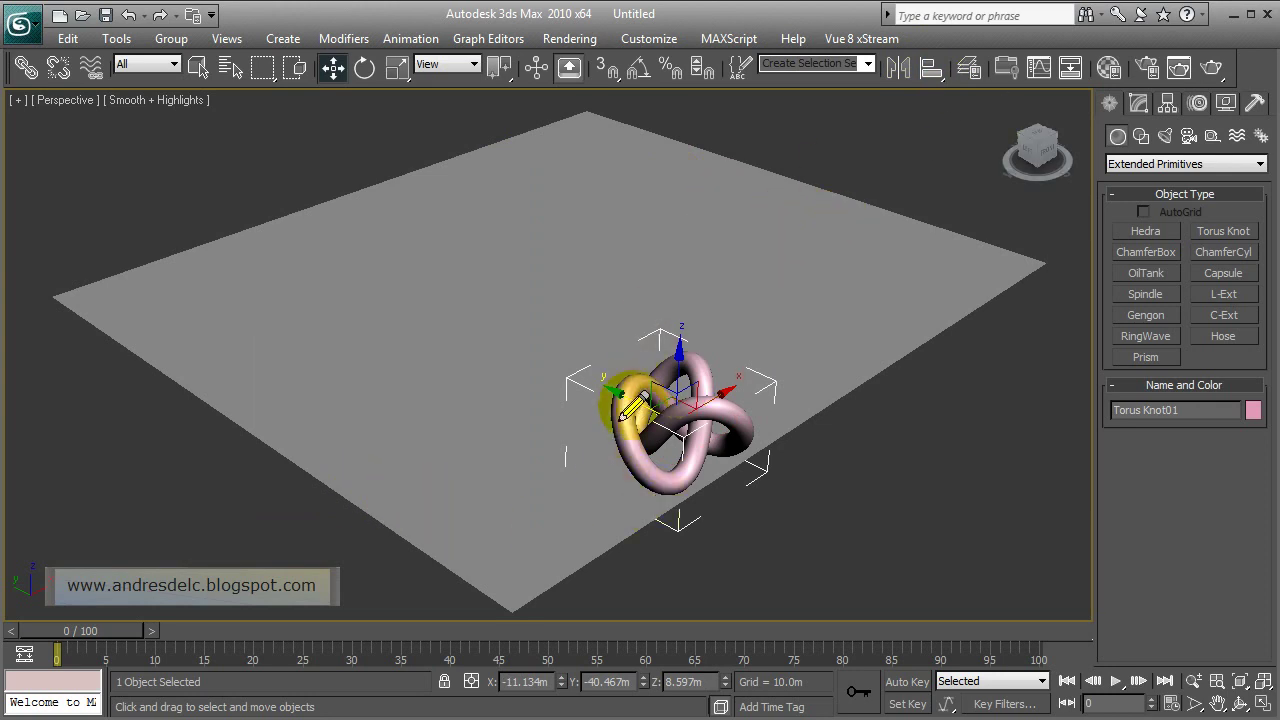
# - Shift-drag the torus knot to make 8 instanced copies in a linked line
pyautogui.keyDown('shift'); pyautogui.moveTo(622, 410); pyautogui.dragTo(515, 357); pyautogui.keyUp('shift')
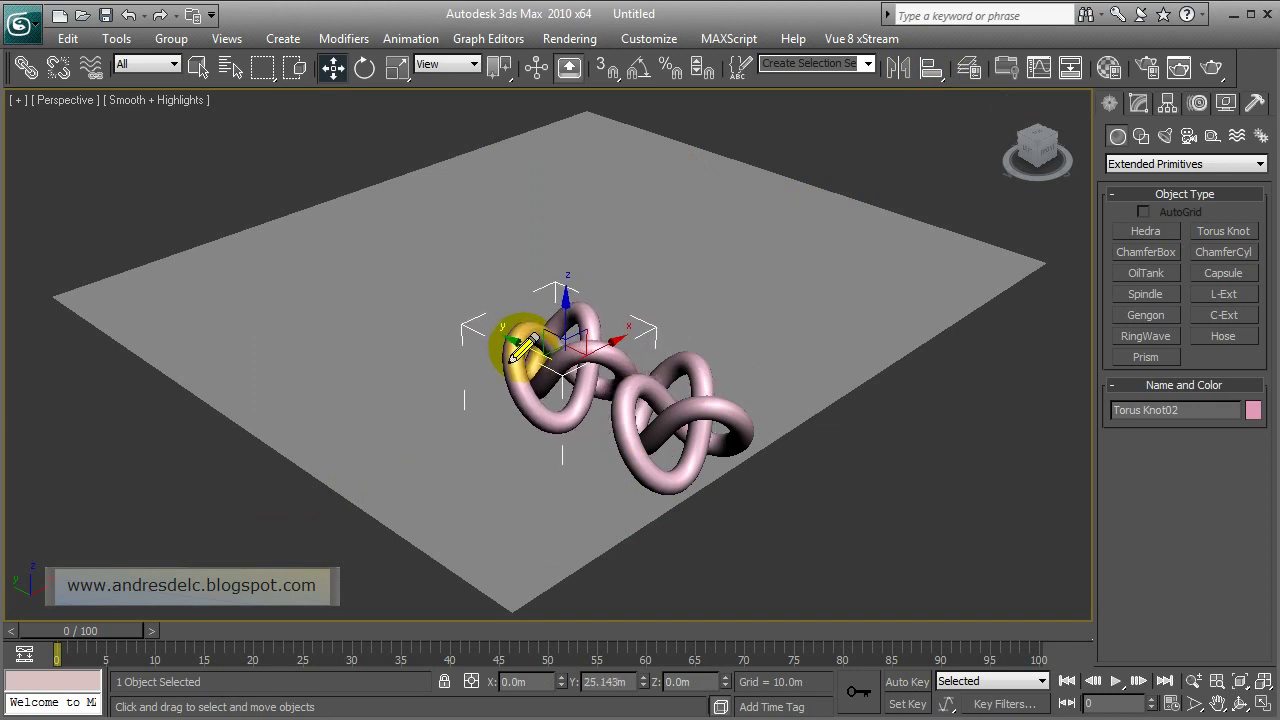
pyautogui.keyDown('shift'); pyautogui.moveTo(515, 357); pyautogui.dragTo(516, 355); pyautogui.keyUp('shift')
pyautogui.doubleClick(650, 384)
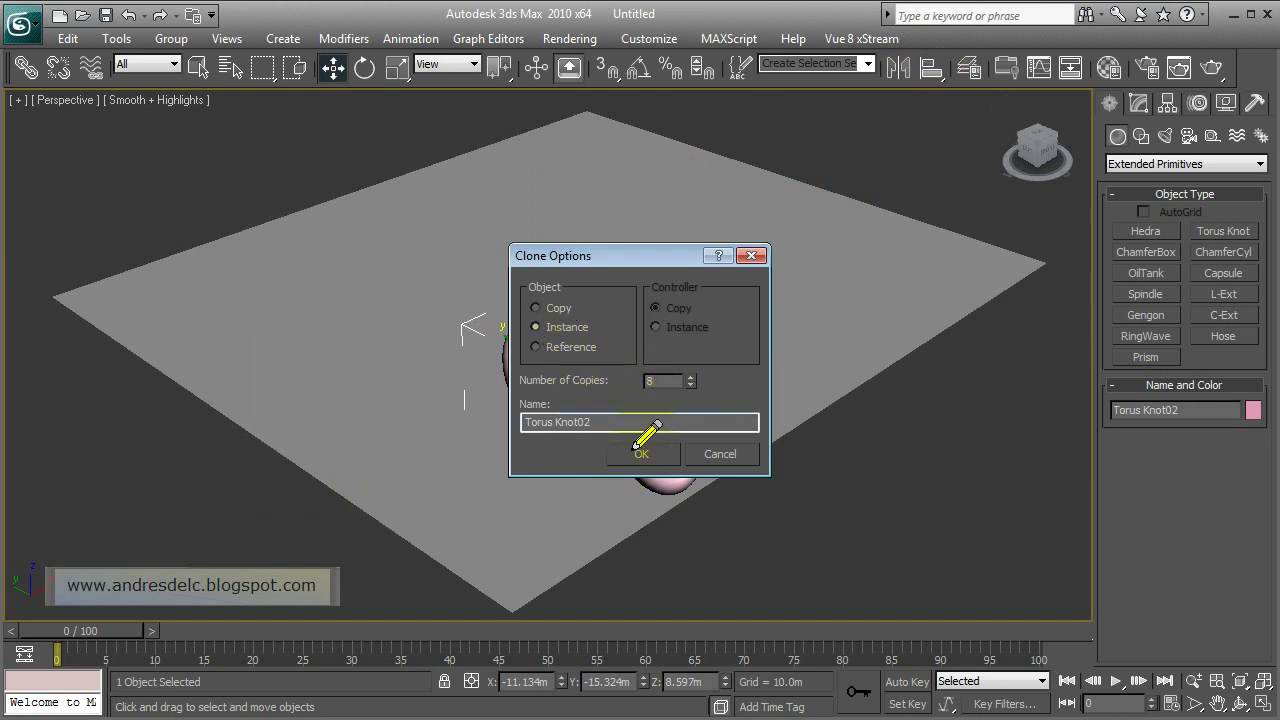
pyautogui.click(640, 454)
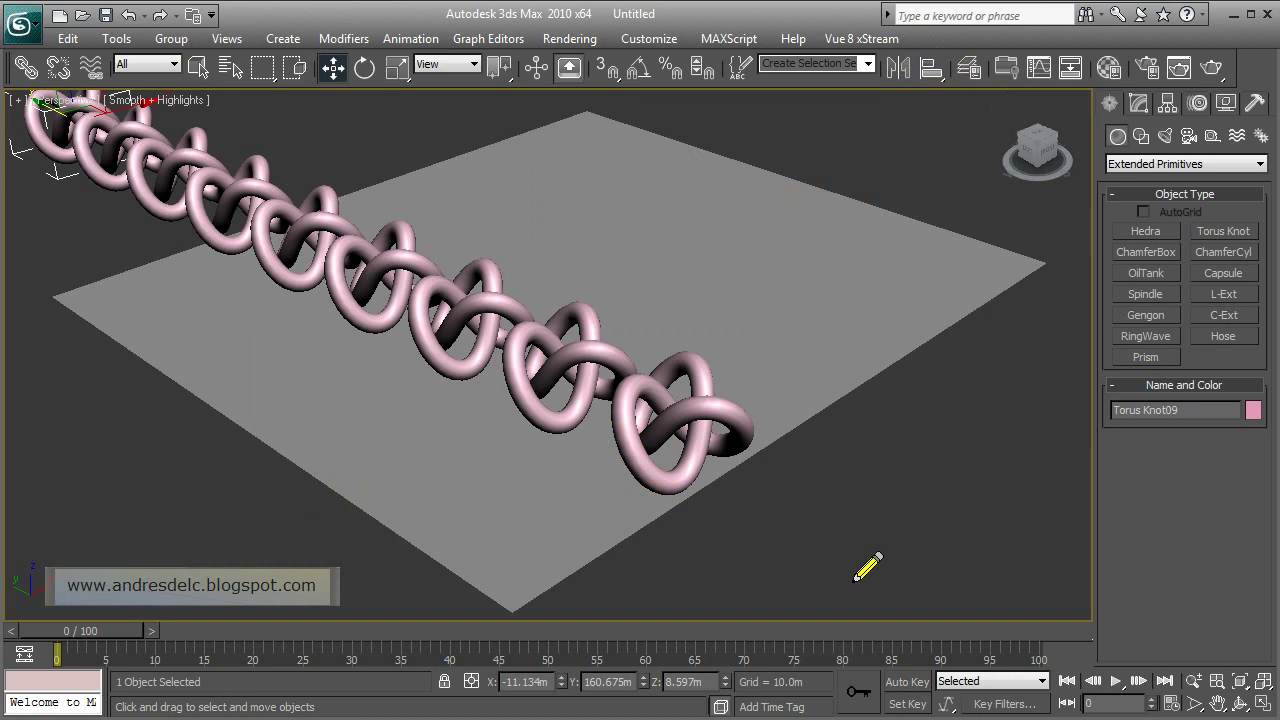
# - Orbit the Perspective view to a lower angle and zoom in along the knot chain
pyautogui.click(1240, 705)
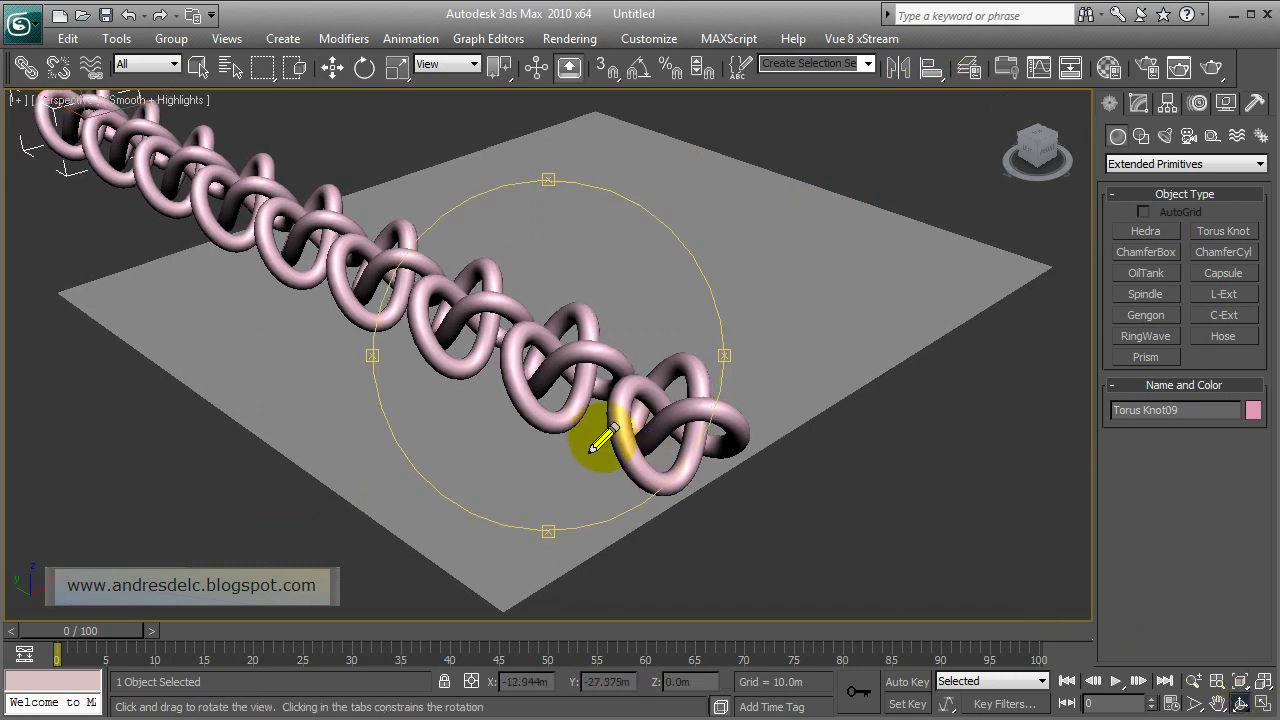
pyautogui.moveTo(600, 434)
pyautogui.mouseDown()
pyautogui.moveTo(571, 357)
pyautogui.moveTo(560, 430)
pyautogui.moveTo(683, 462)
pyautogui.mouseUp()
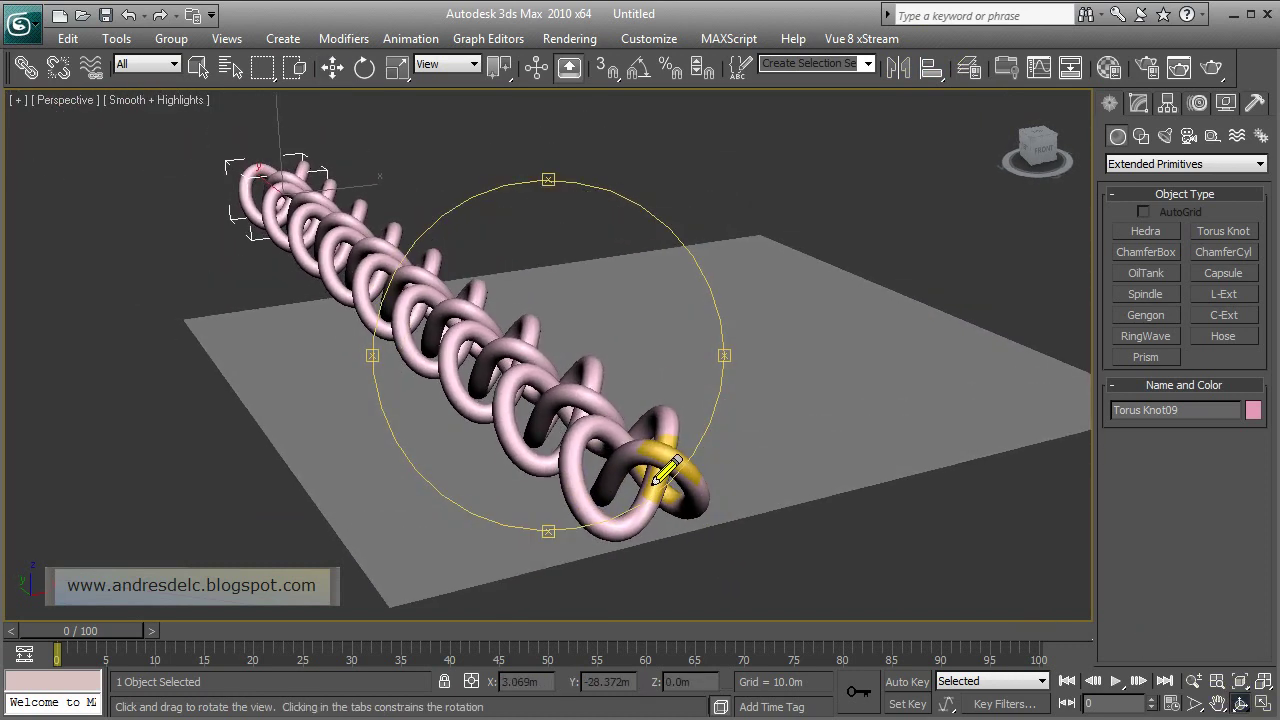
pyautogui.click(1194, 681)
pyautogui.moveTo(571, 443)
pyautogui.mouseDown()
pyautogui.moveTo(562, 432)
pyautogui.moveTo(583, 447)
pyautogui.mouseUp()
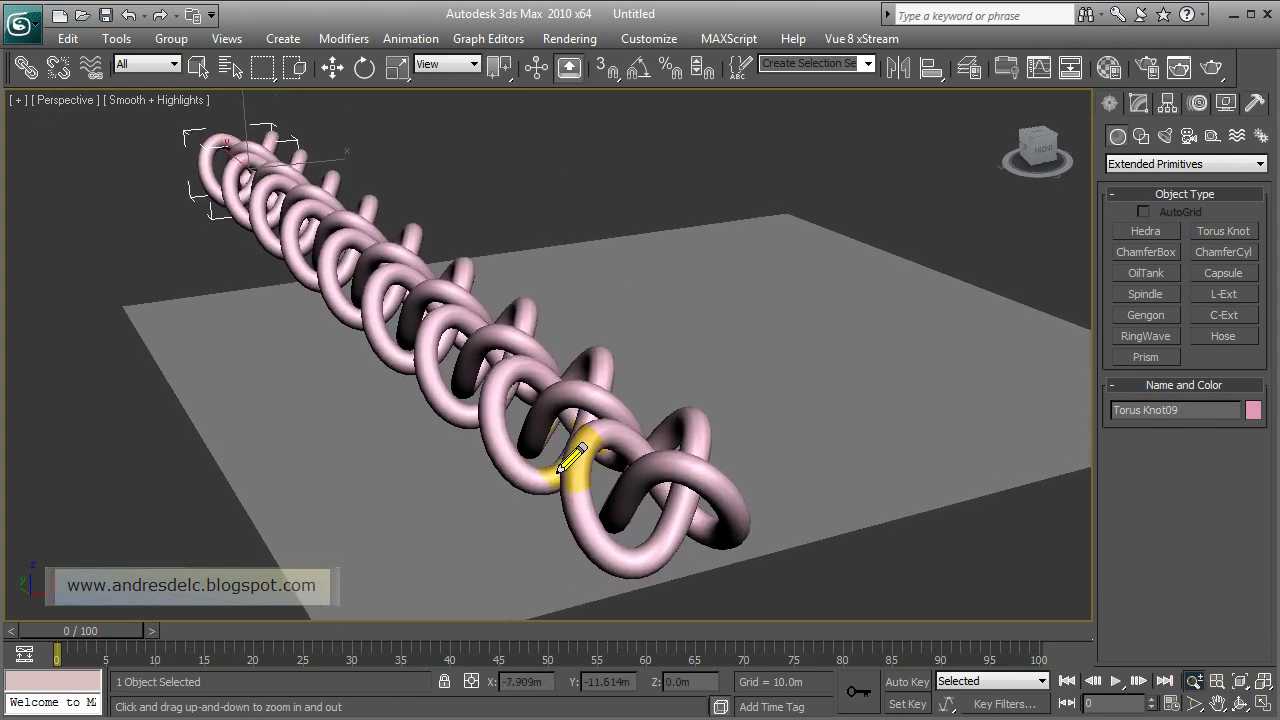
pyautogui.press('w')
pyautogui.click(740, 345)
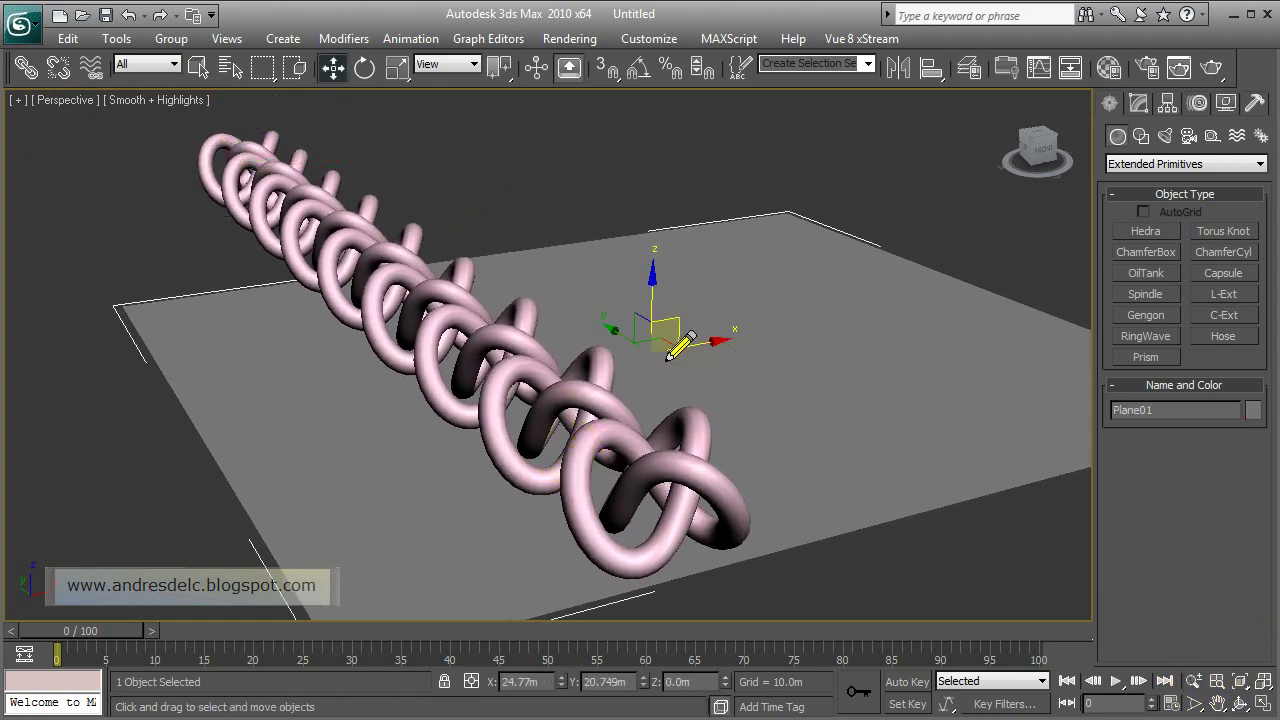
# - Slide the plane along X under the chain and set its render Scale and Density multipliers to 100
pyautogui.moveTo(686, 352); pyautogui.dragTo(610, 362)
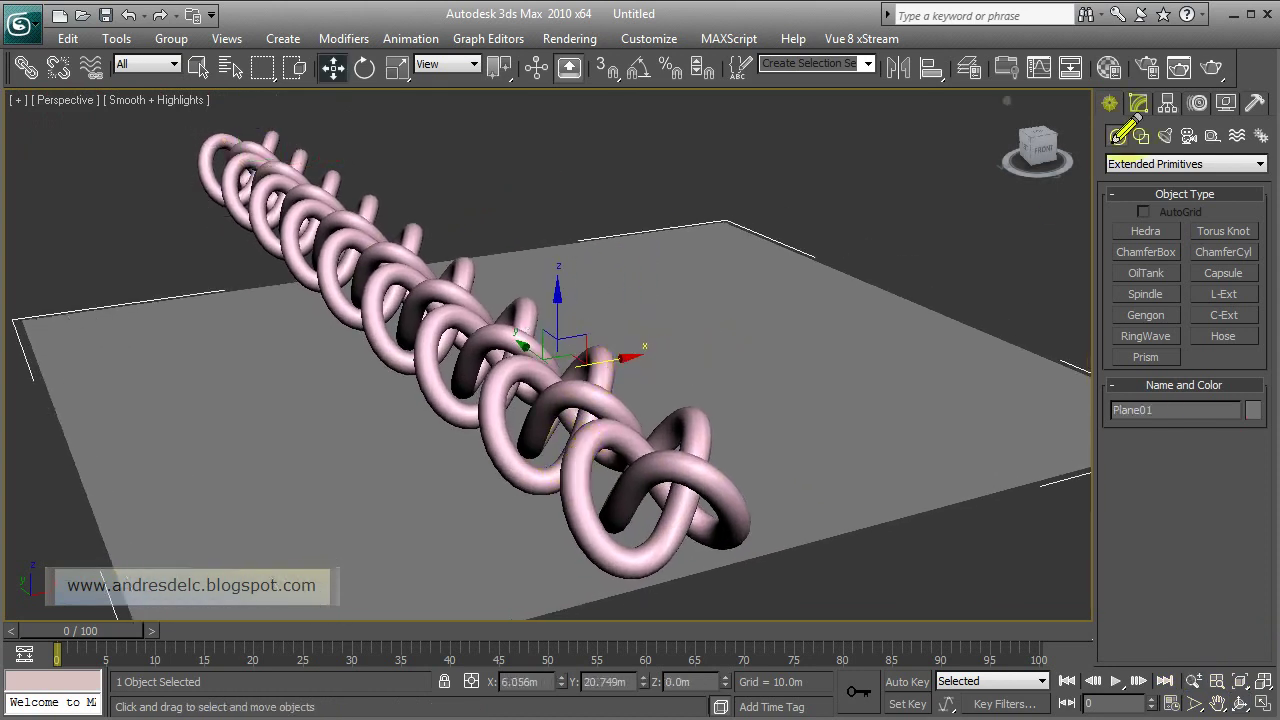
pyautogui.click(1124, 113)
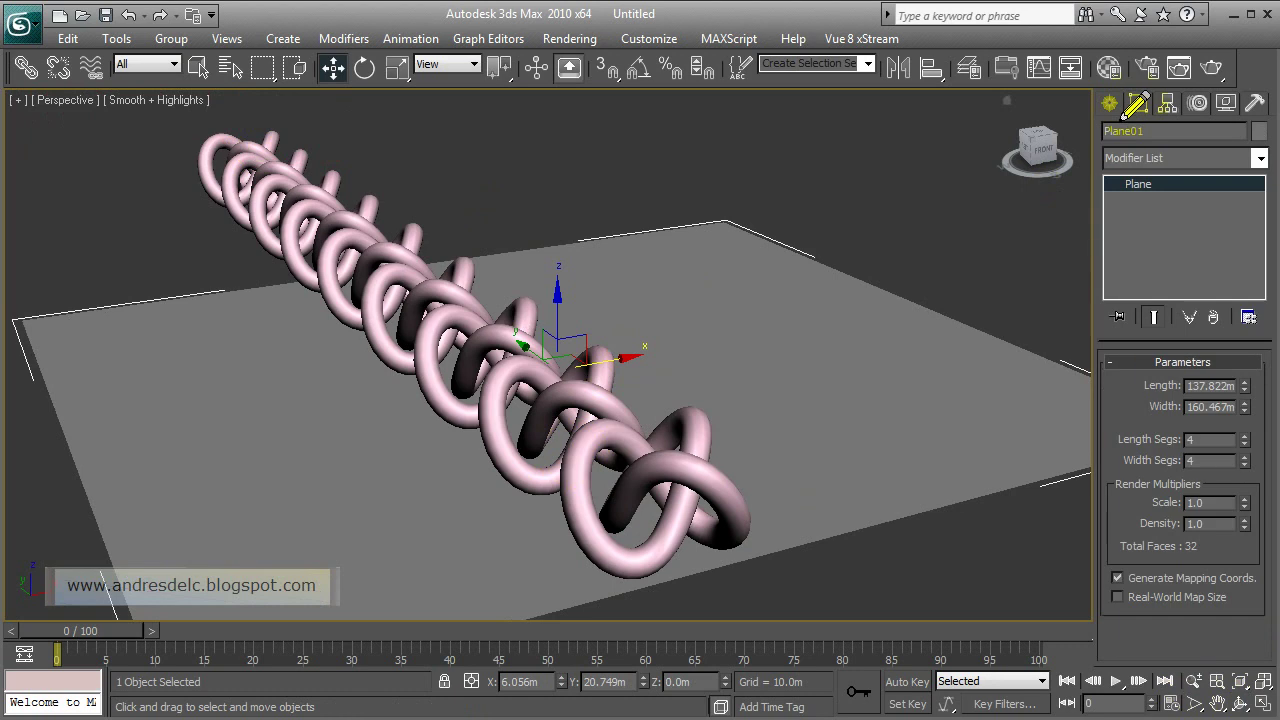
pyautogui.doubleClick(1197, 505)
pyautogui.write('100')
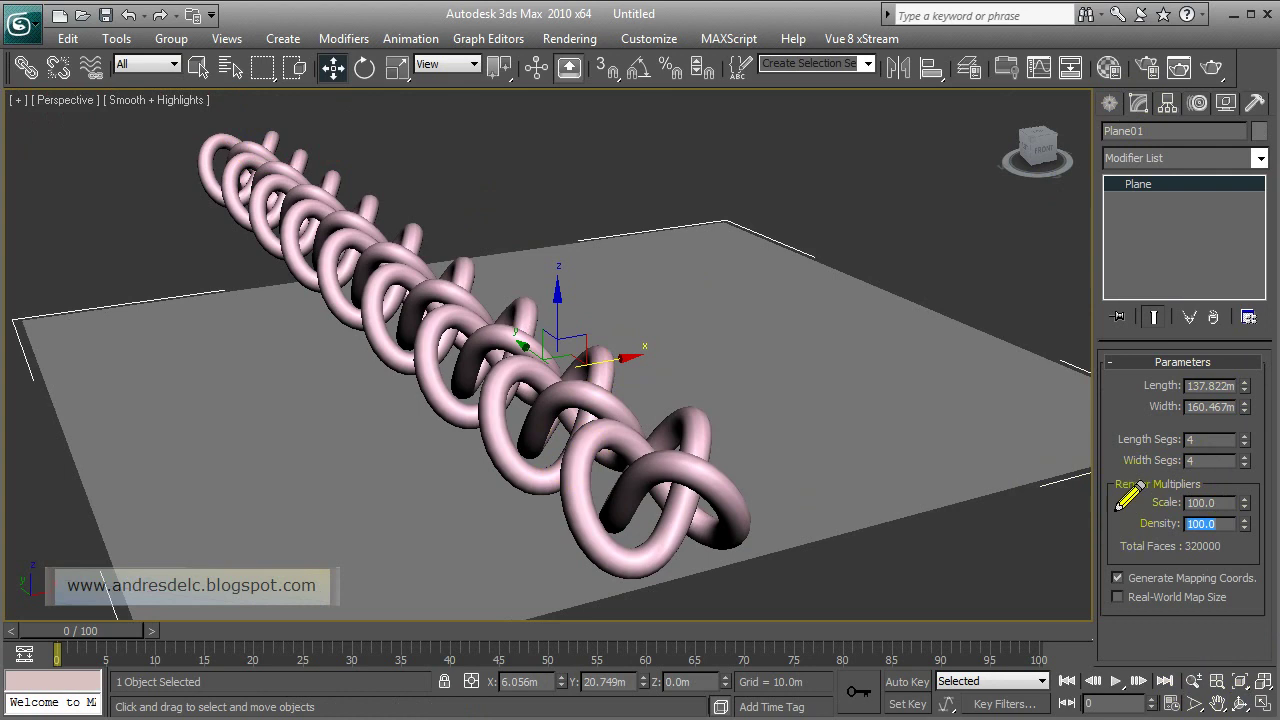
pyautogui.click(864, 258)
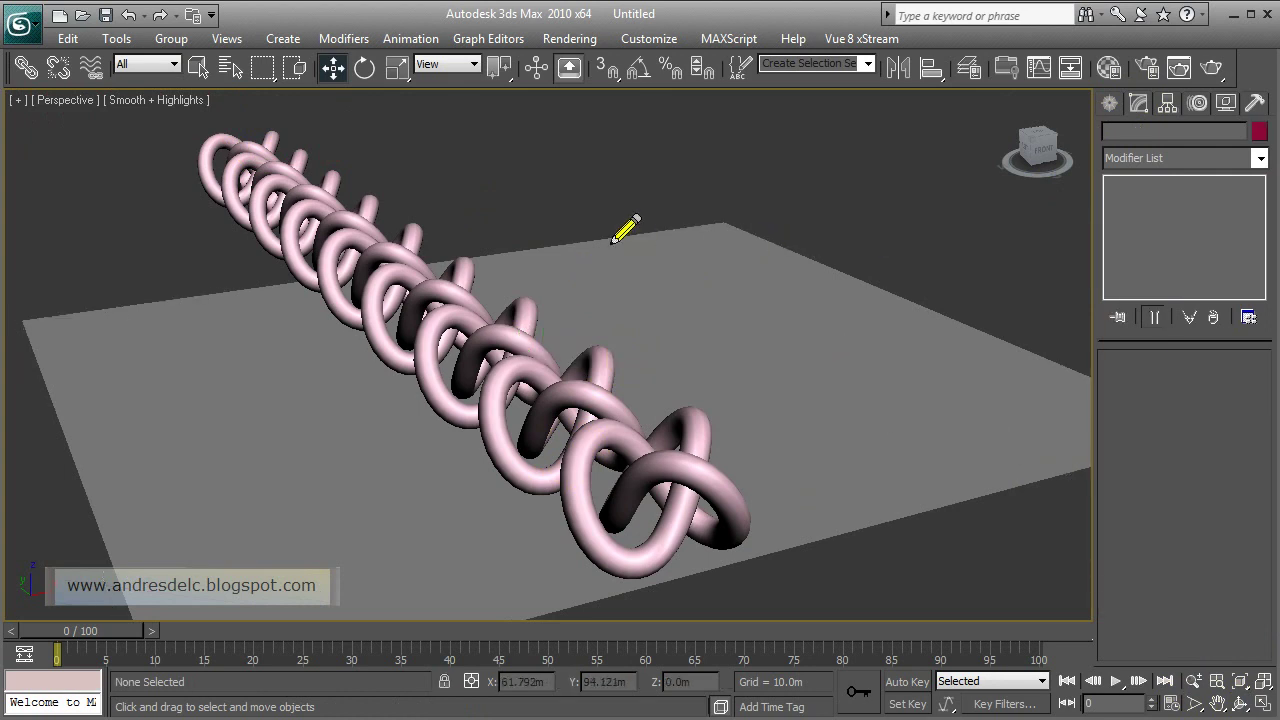
# - In Render Setup, assign mental ray Renderer as the production renderer
pyautogui.click(1148, 68)
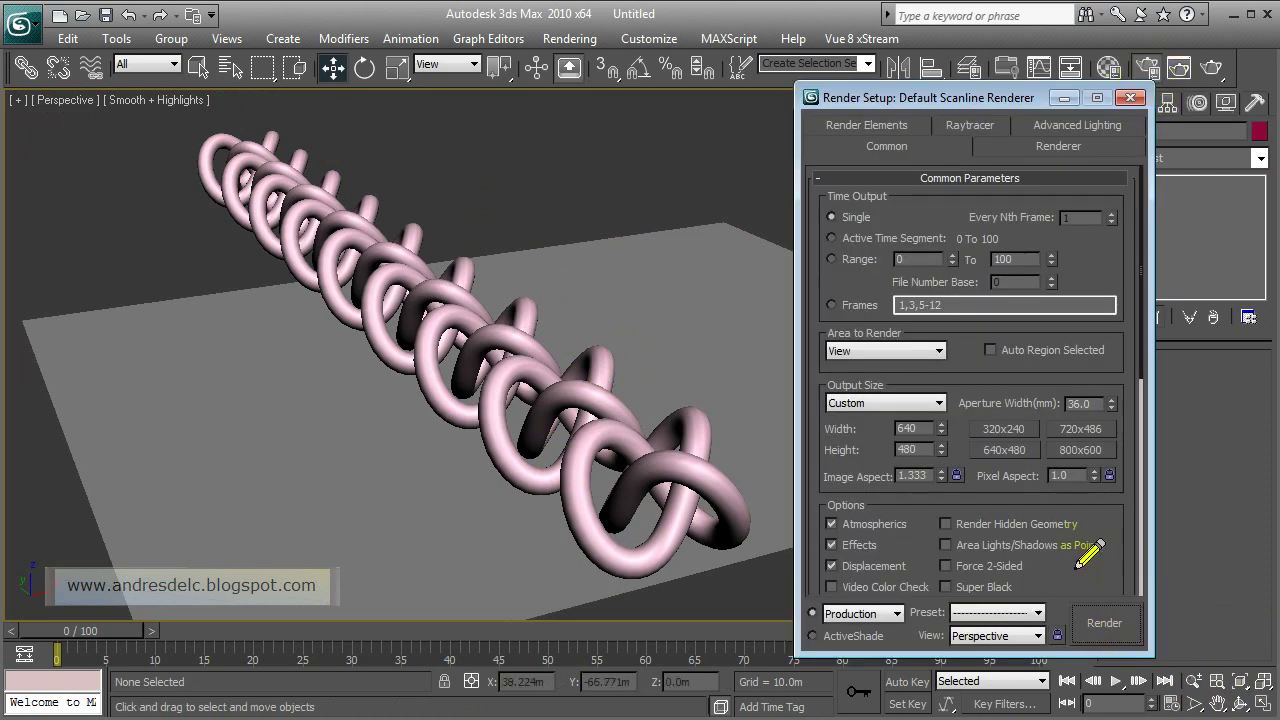
pyautogui.scroll(-5, 1095, 500)
pyautogui.scroll(-5, 1095, 410)
pyautogui.scroll(-2, 1083, 440)
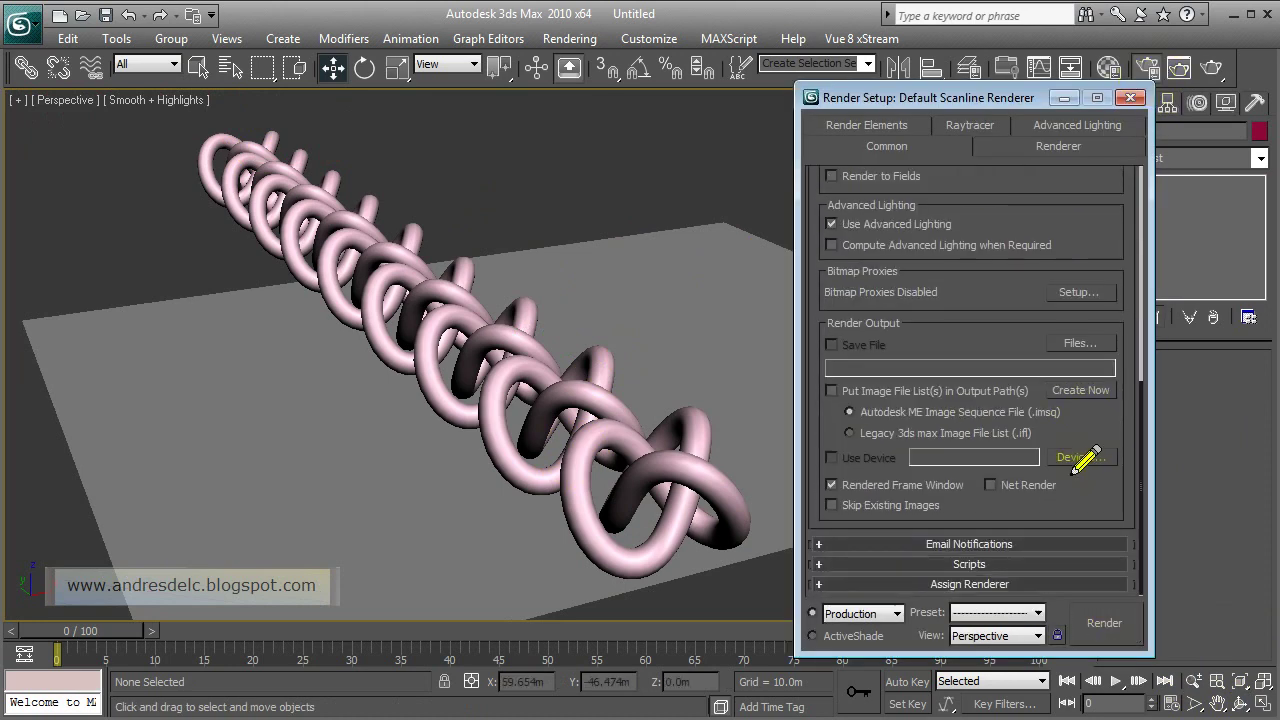
pyautogui.click(914, 585)
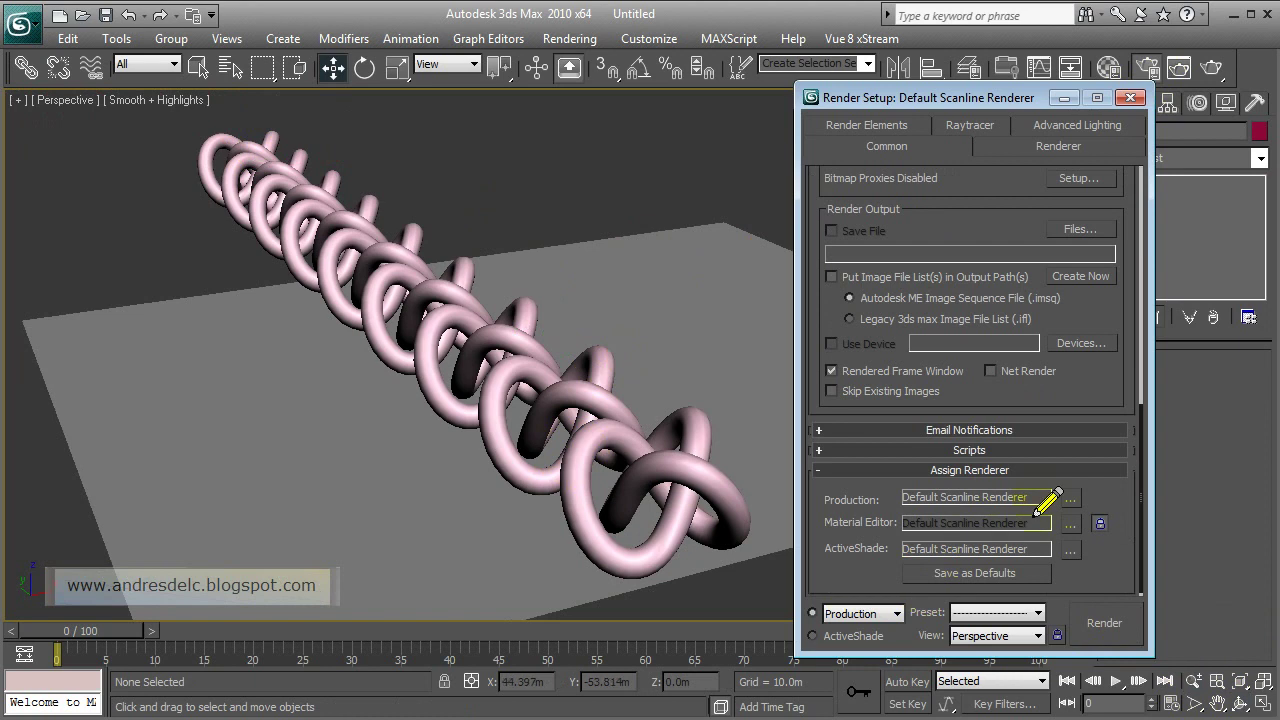
pyautogui.click(1069, 498)
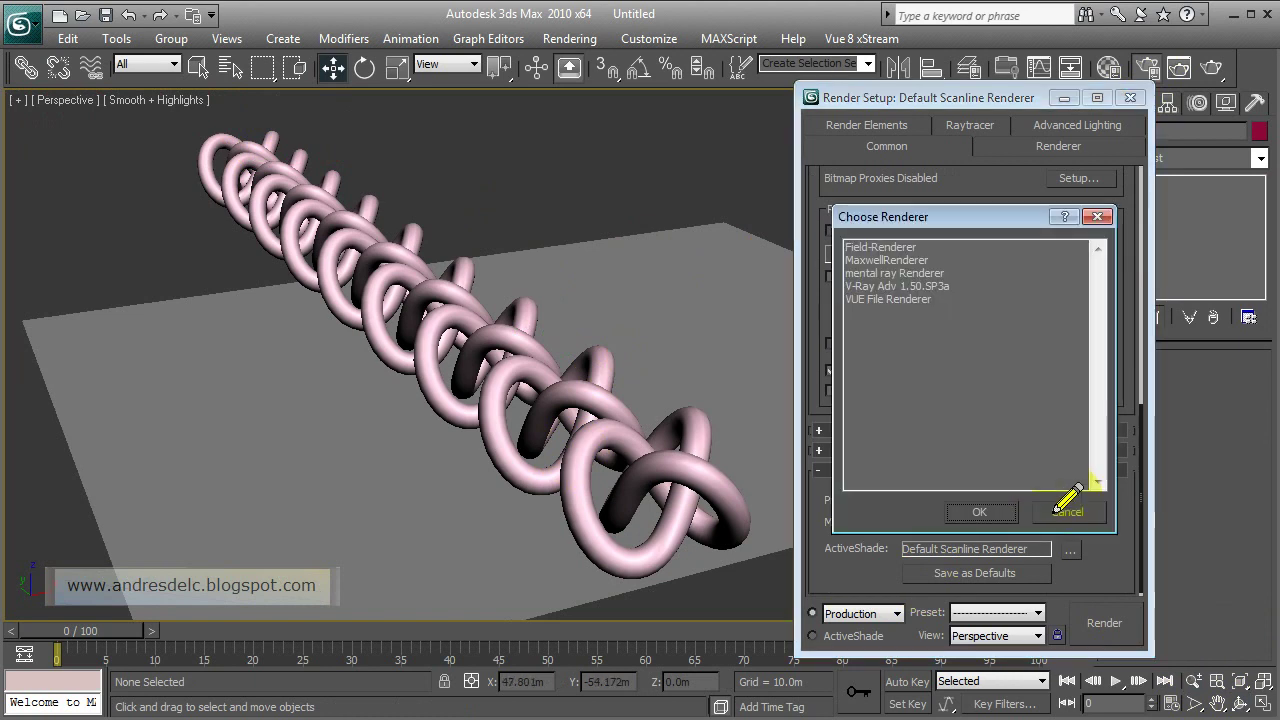
pyautogui.click(875, 273)
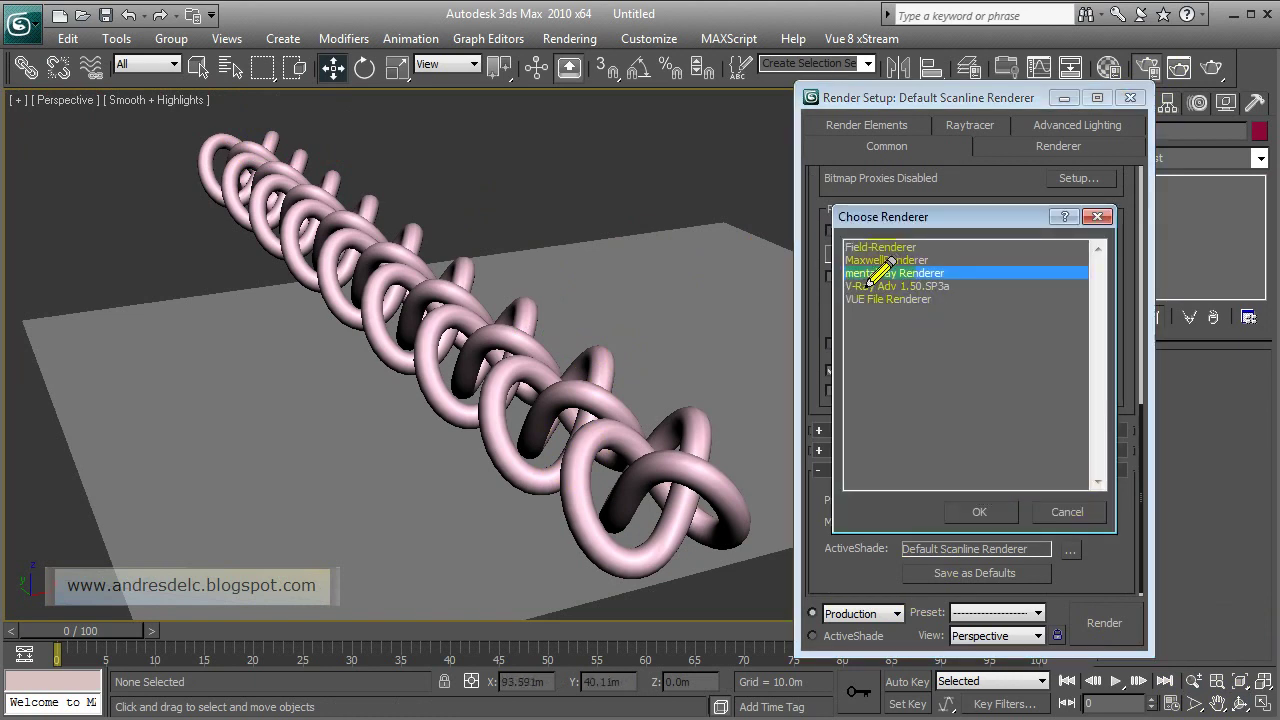
pyautogui.click(965, 515)
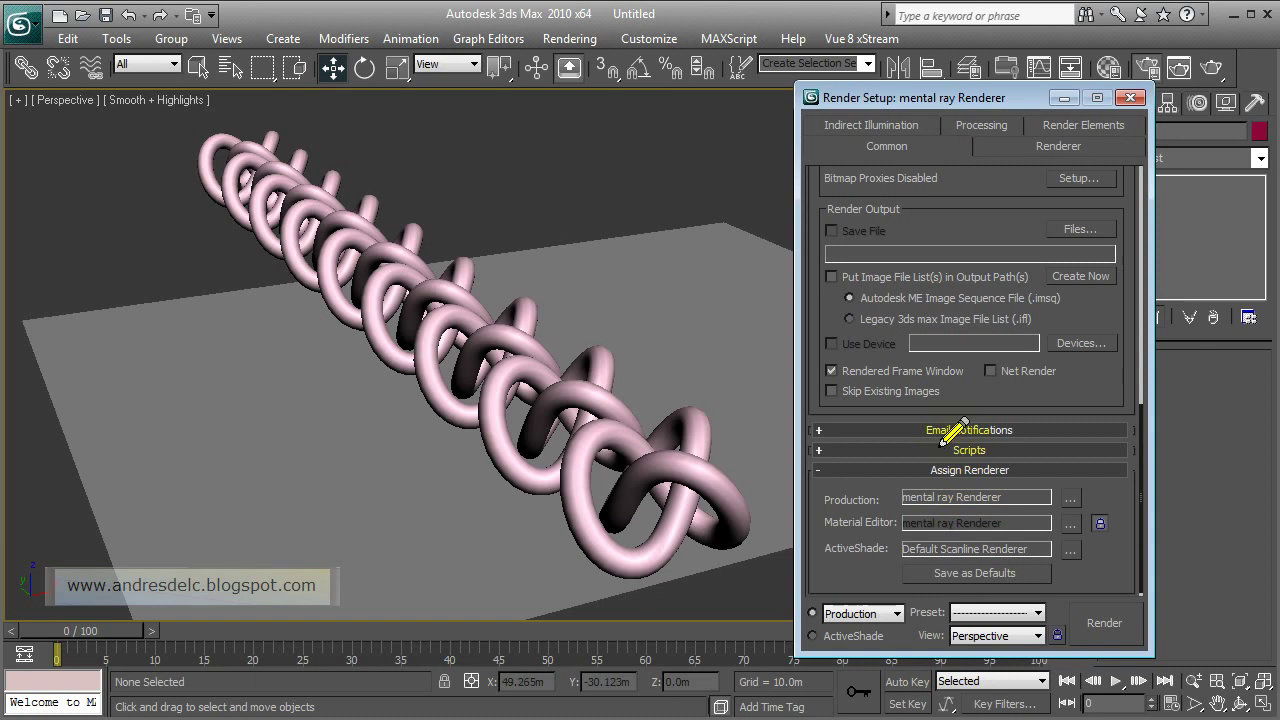
pyautogui.click(1040, 154)
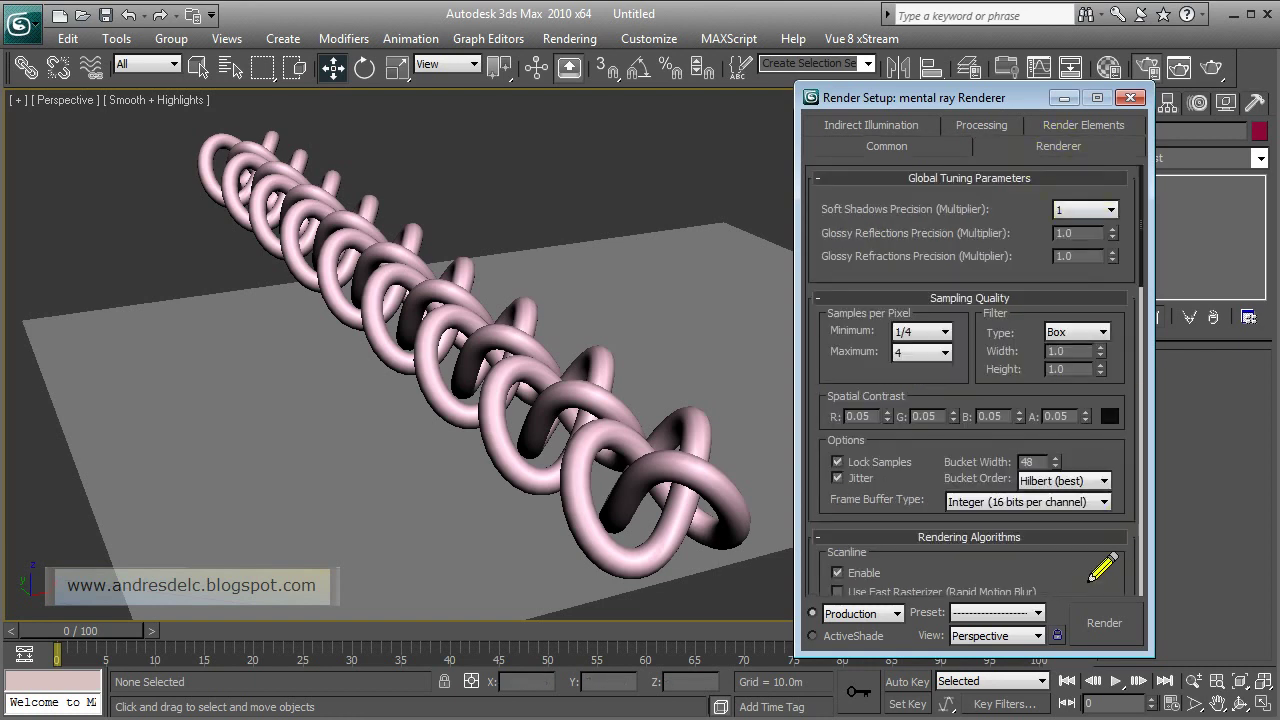
# - Set the Raytrace Acceleration Method to BSP2 and close Render Setup
pyautogui.scroll(-5, 1085, 480)
pyautogui.scroll(-2, 1090, 460)
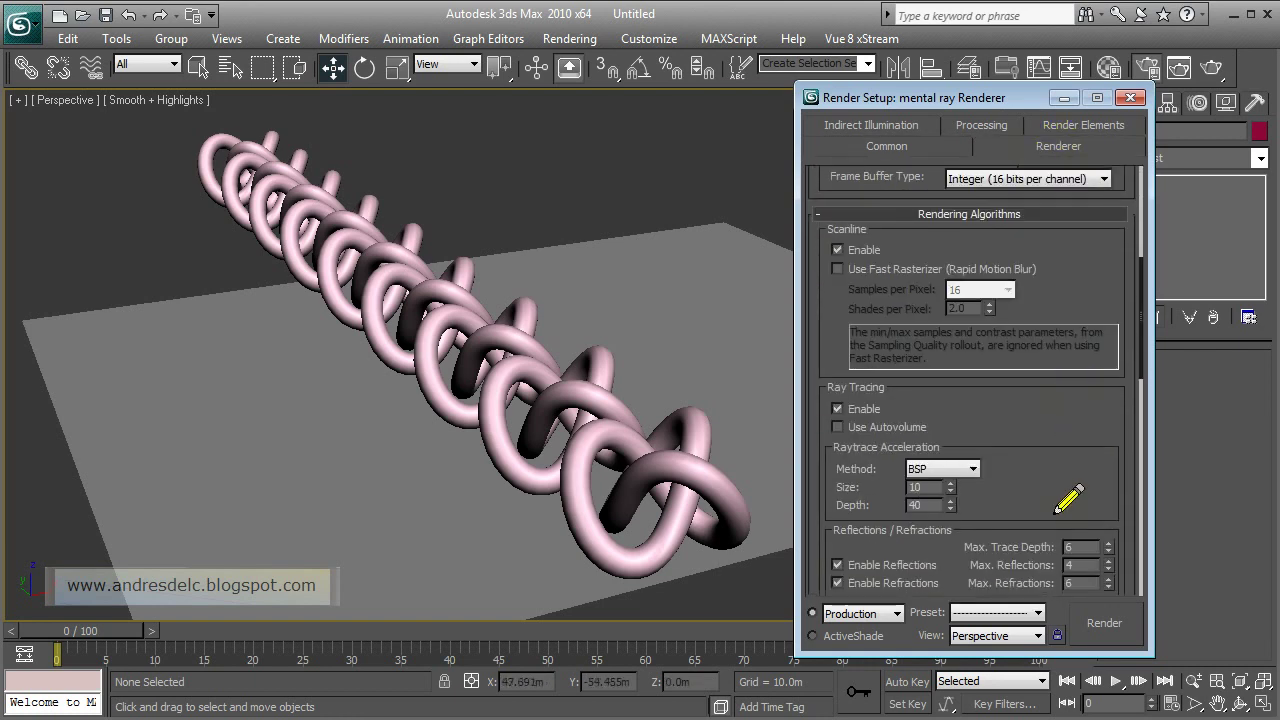
pyautogui.scroll(-2, 1058, 510)
pyautogui.click(968, 393)
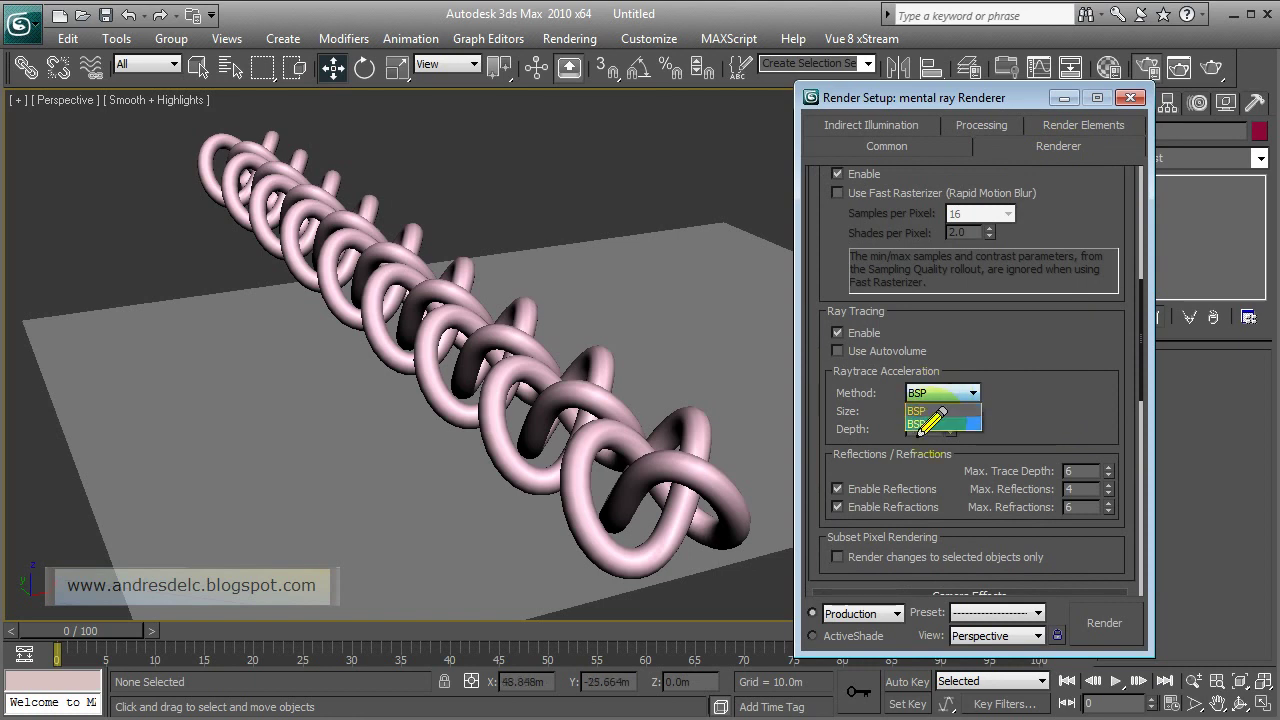
pyautogui.click(925, 425)
pyautogui.scroll(-3, 1095, 410)
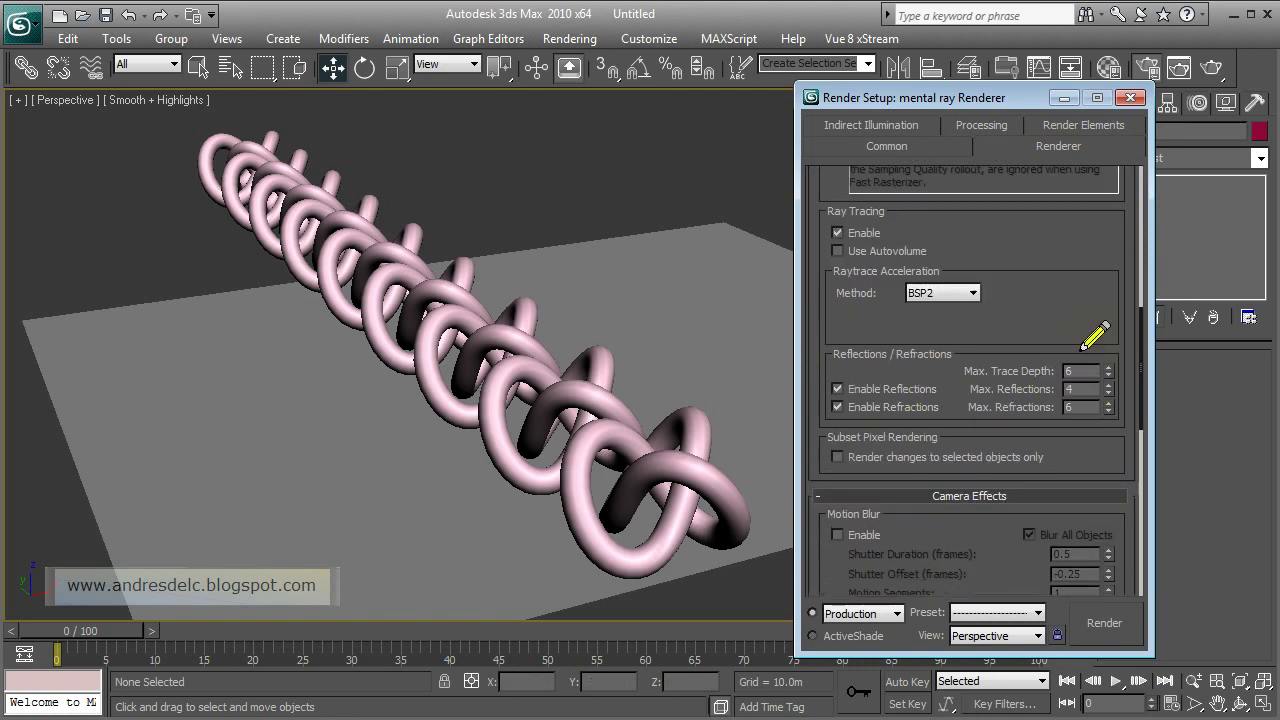
pyautogui.click(1134, 98)
# - Make material 01 an Arch & Design material using the Chrome template
pyautogui.click(1109, 68)
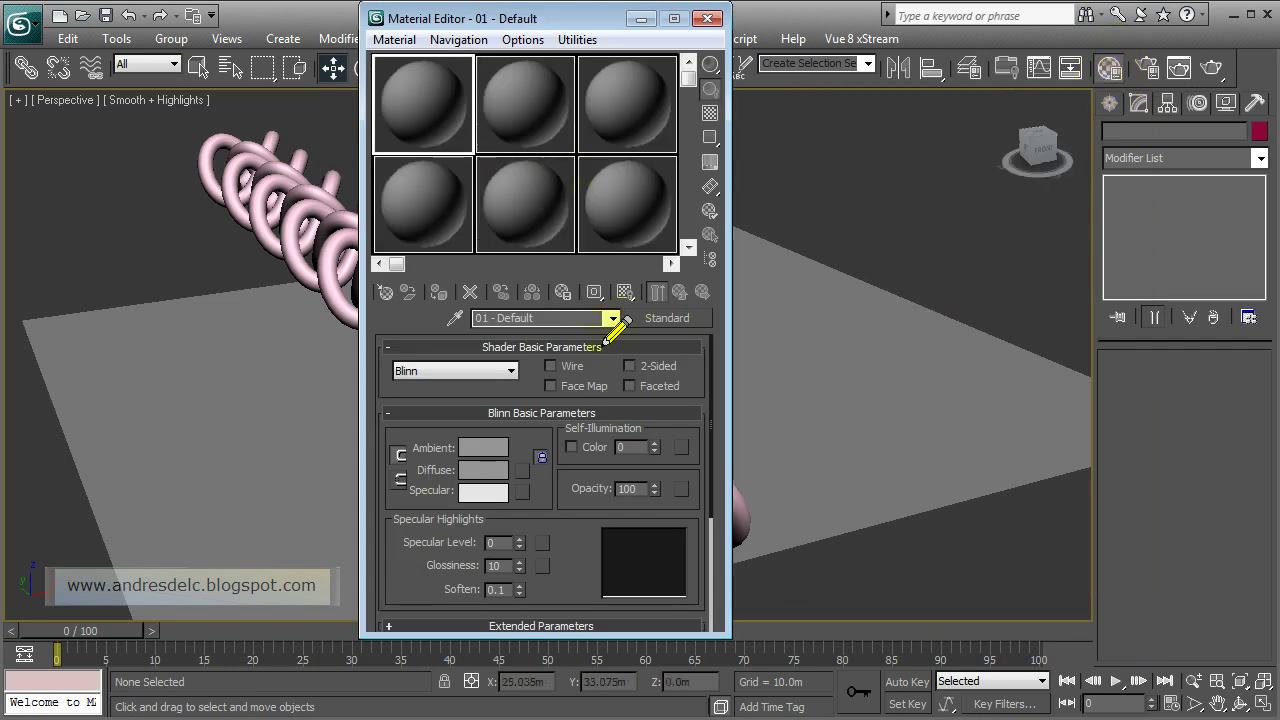
pyautogui.click(667, 318)
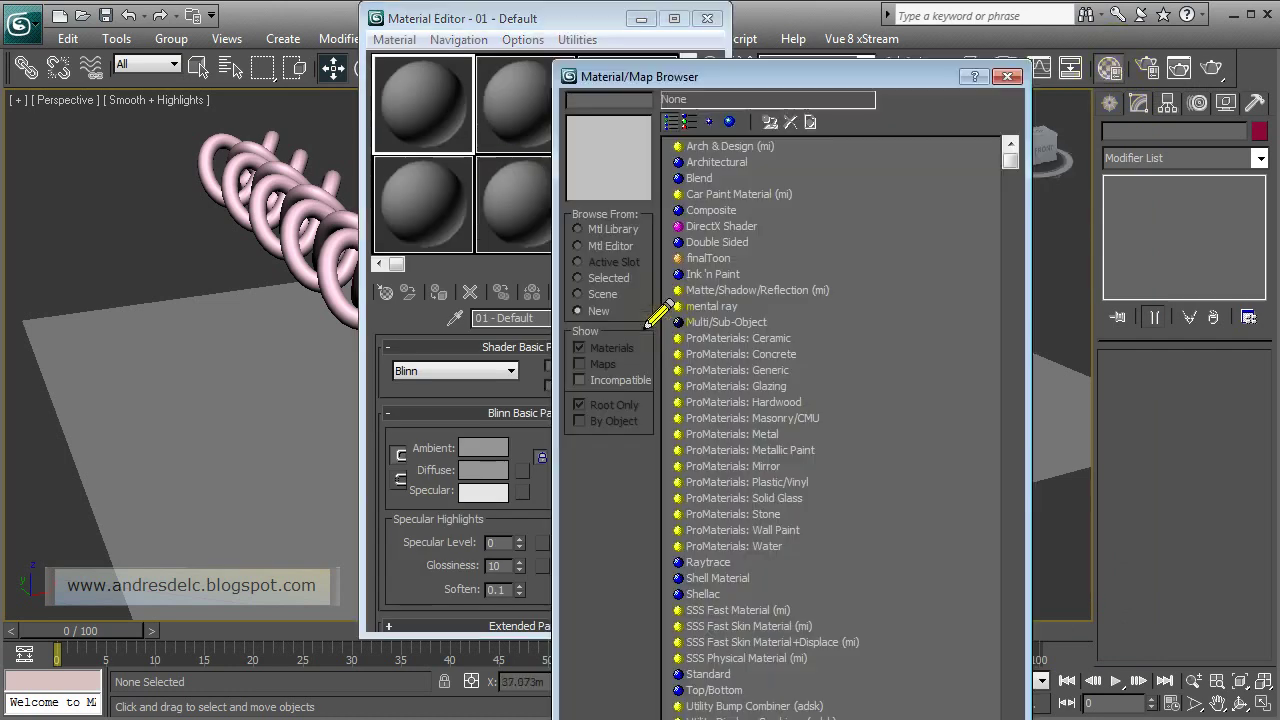
pyautogui.doubleClick(710, 146)
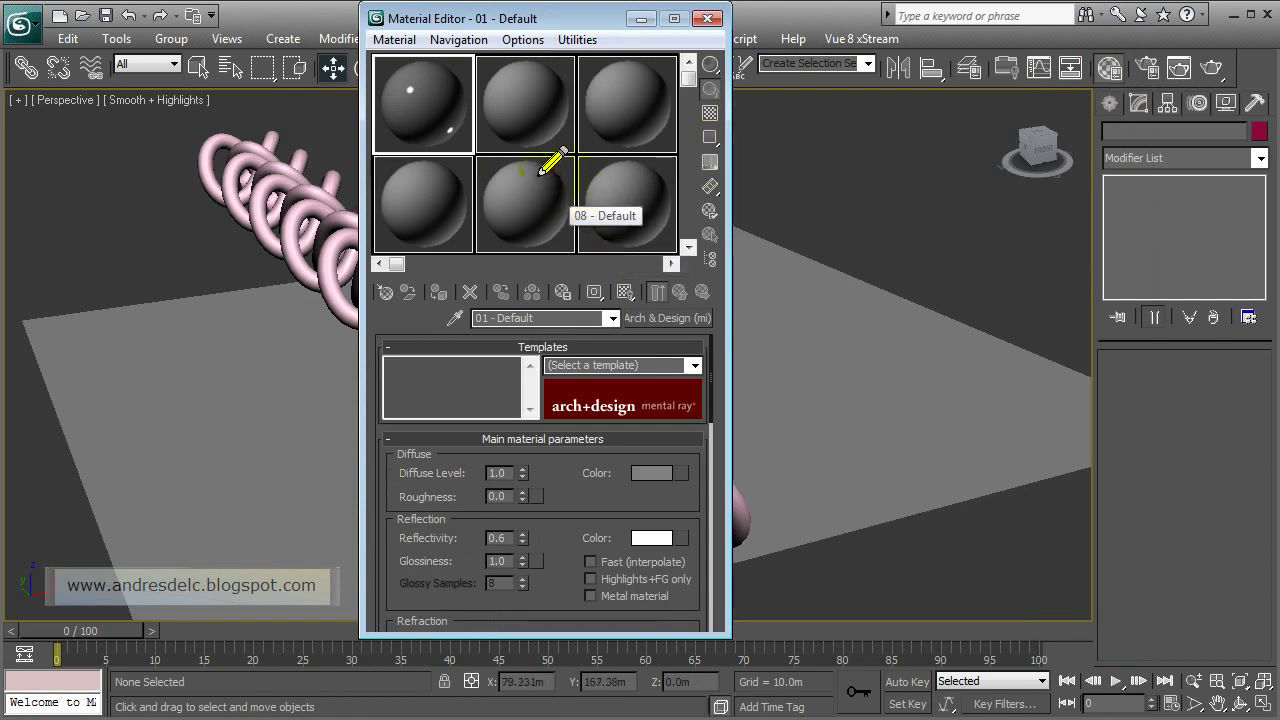
pyautogui.click(693, 365)
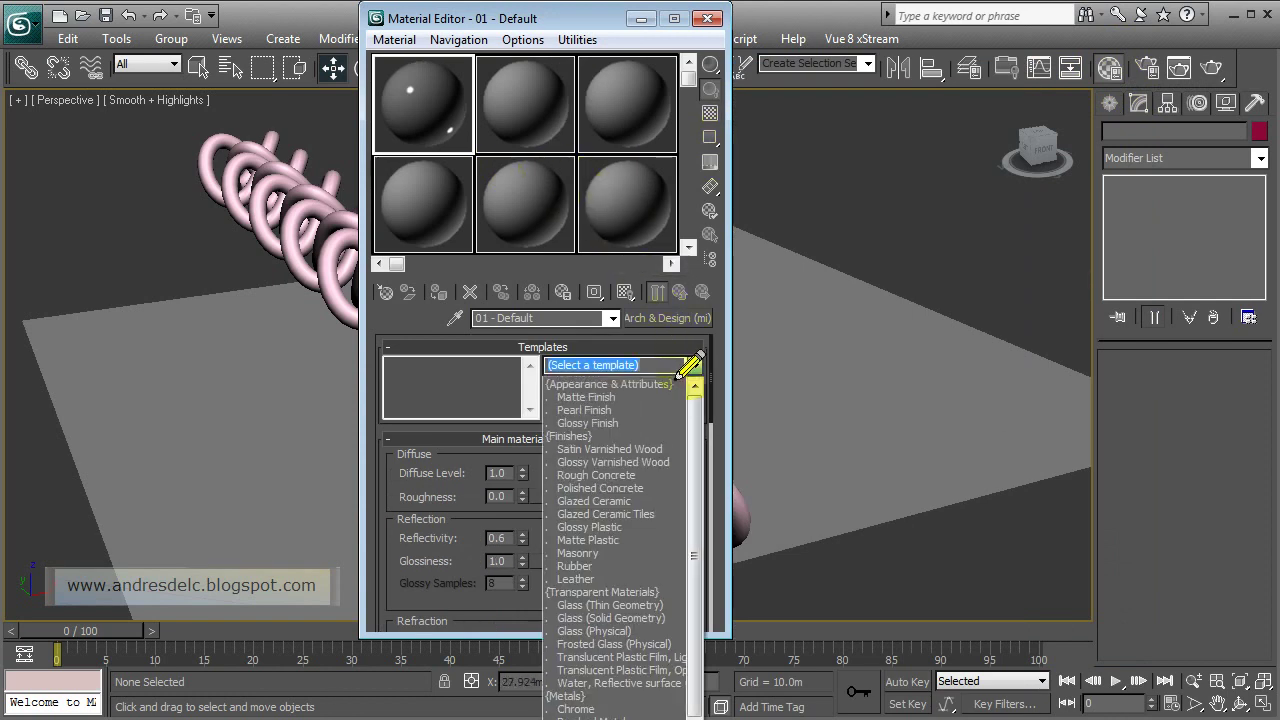
pyautogui.click(590, 709)
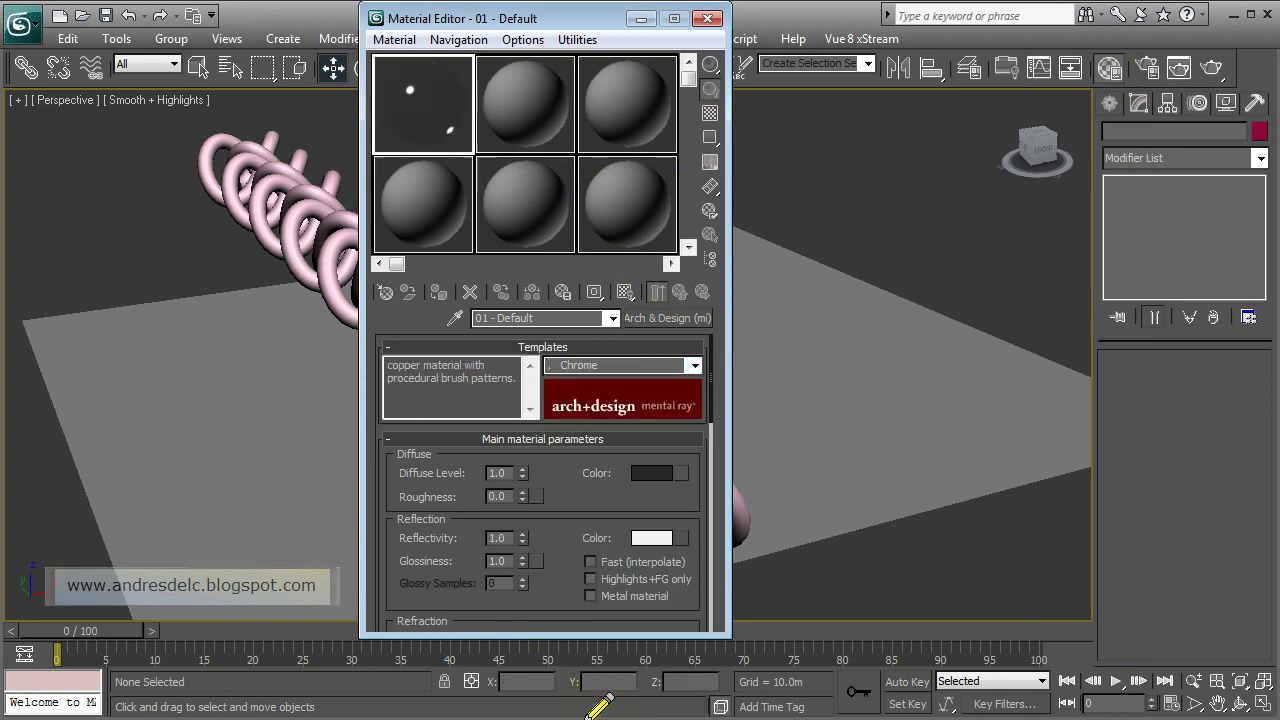
# - Show the checker background and apply the chrome material to the torus knot chain
pyautogui.click(709, 113)
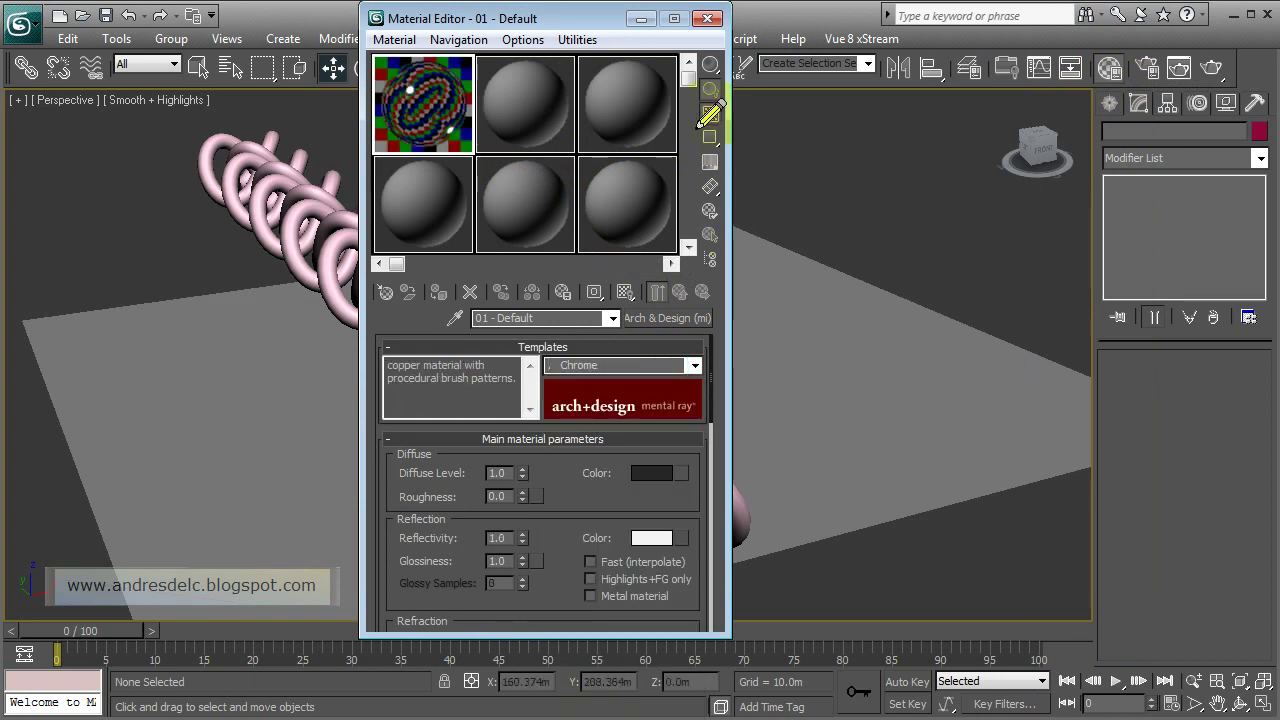
pyautogui.click(520, 39)
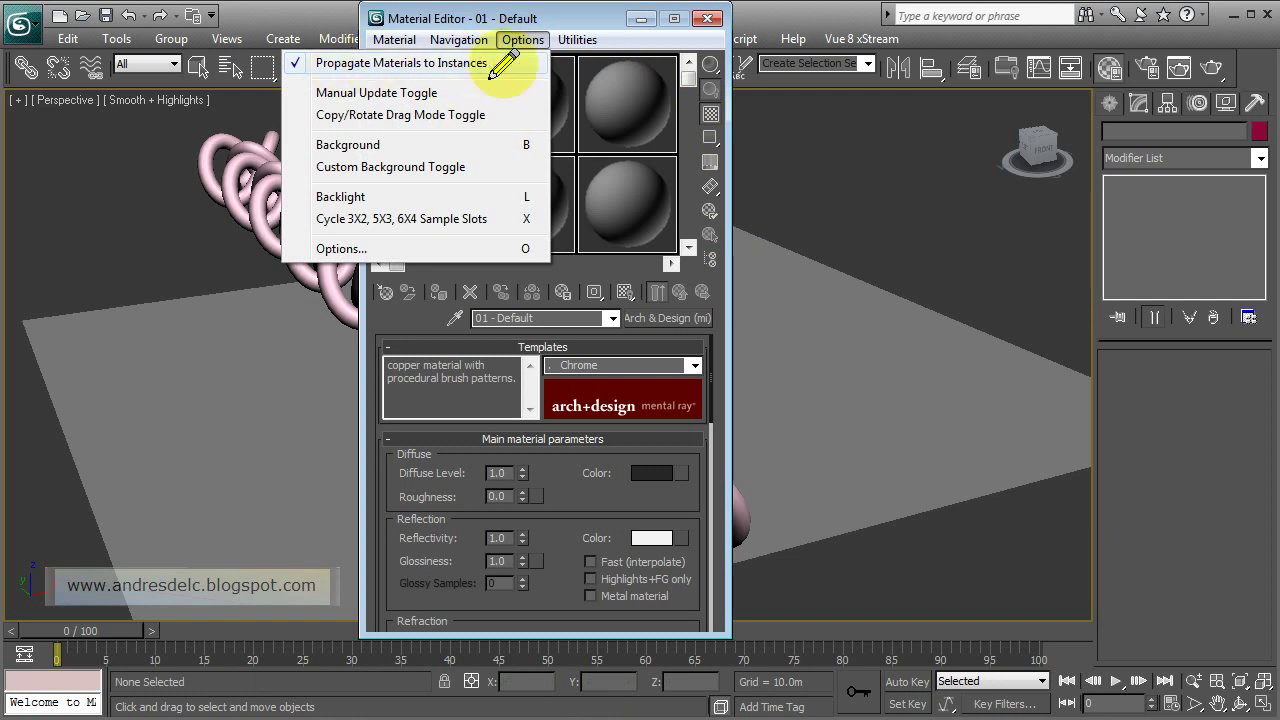
pyautogui.click(429, 14)
pyautogui.moveTo(490, 18); pyautogui.dragTo(769, 18)
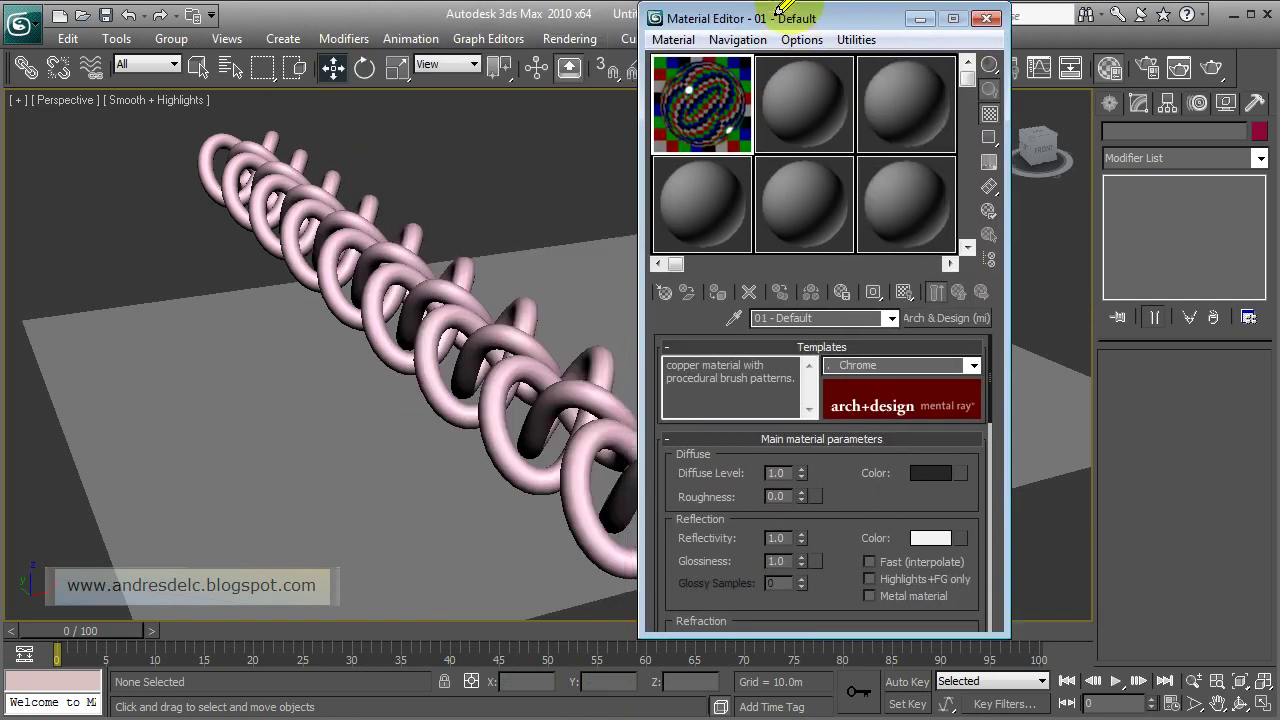
pyautogui.moveTo(683, 104); pyautogui.dragTo(198, 151)
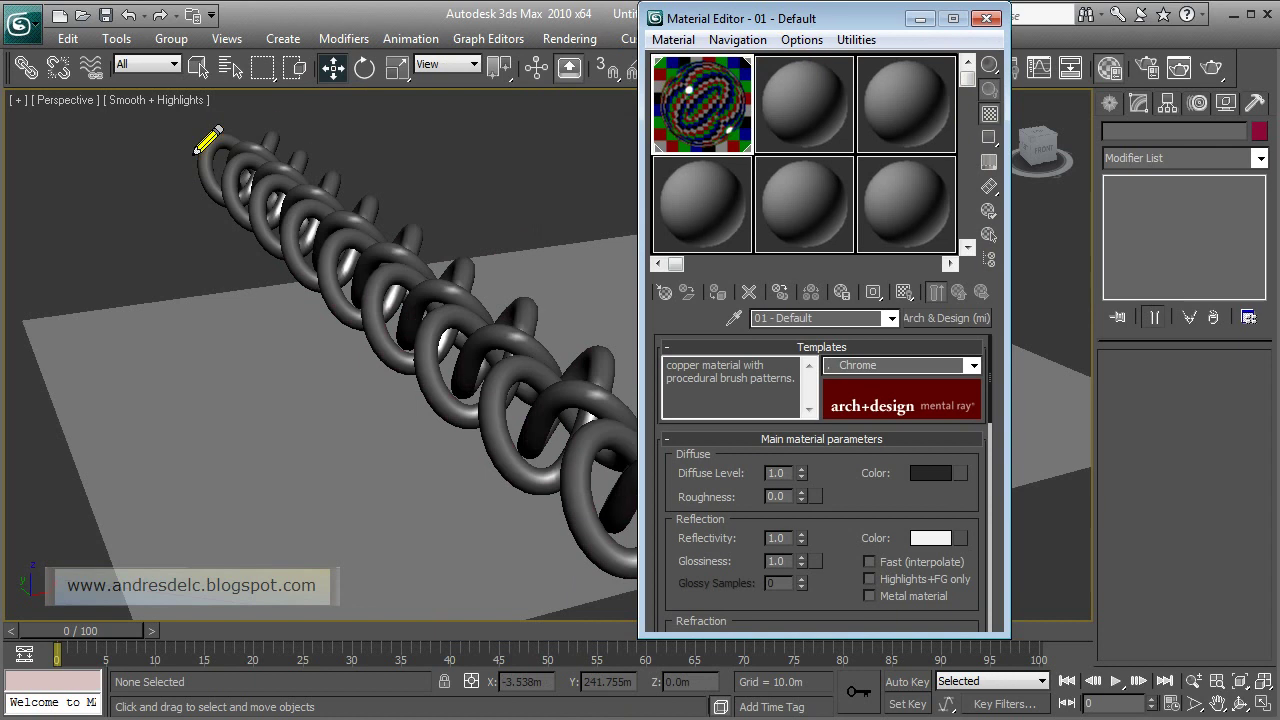
pyautogui.click(764, 121)
# - Make material 02 an Arch & Design material with a light grey diffuse and drag it onto the plane
pyautogui.click(925, 318)
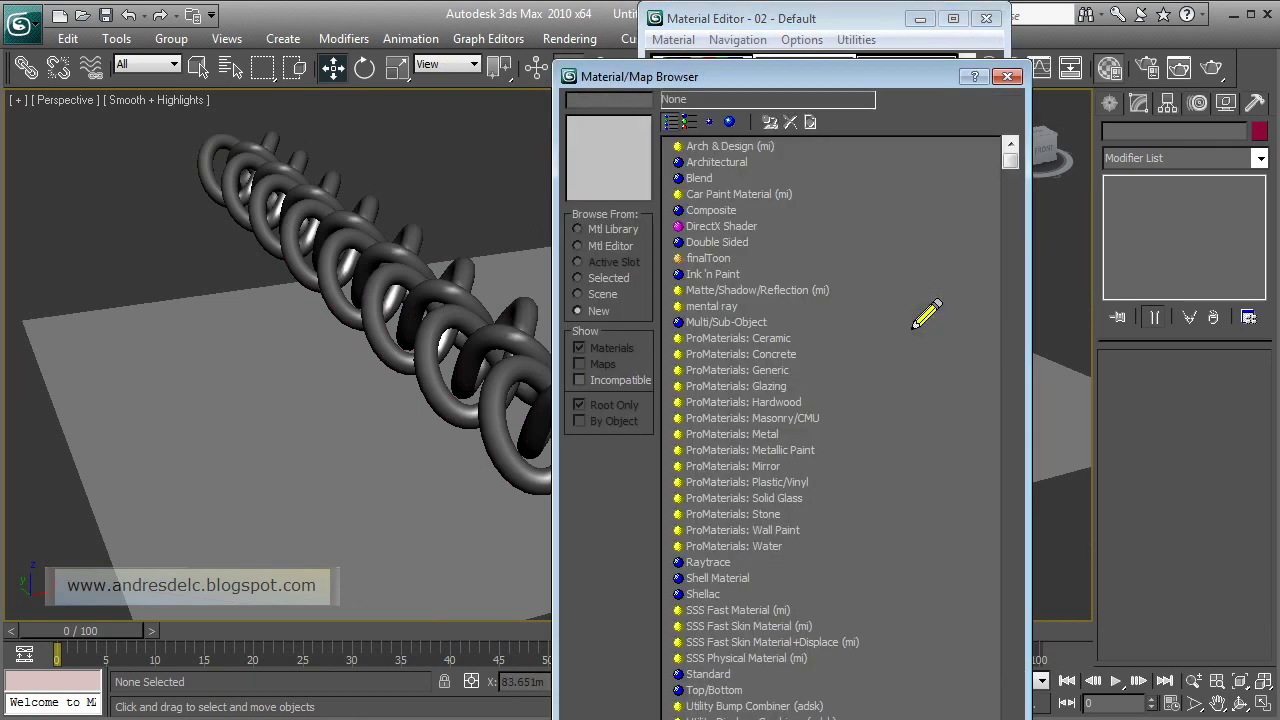
pyautogui.doubleClick(690, 150)
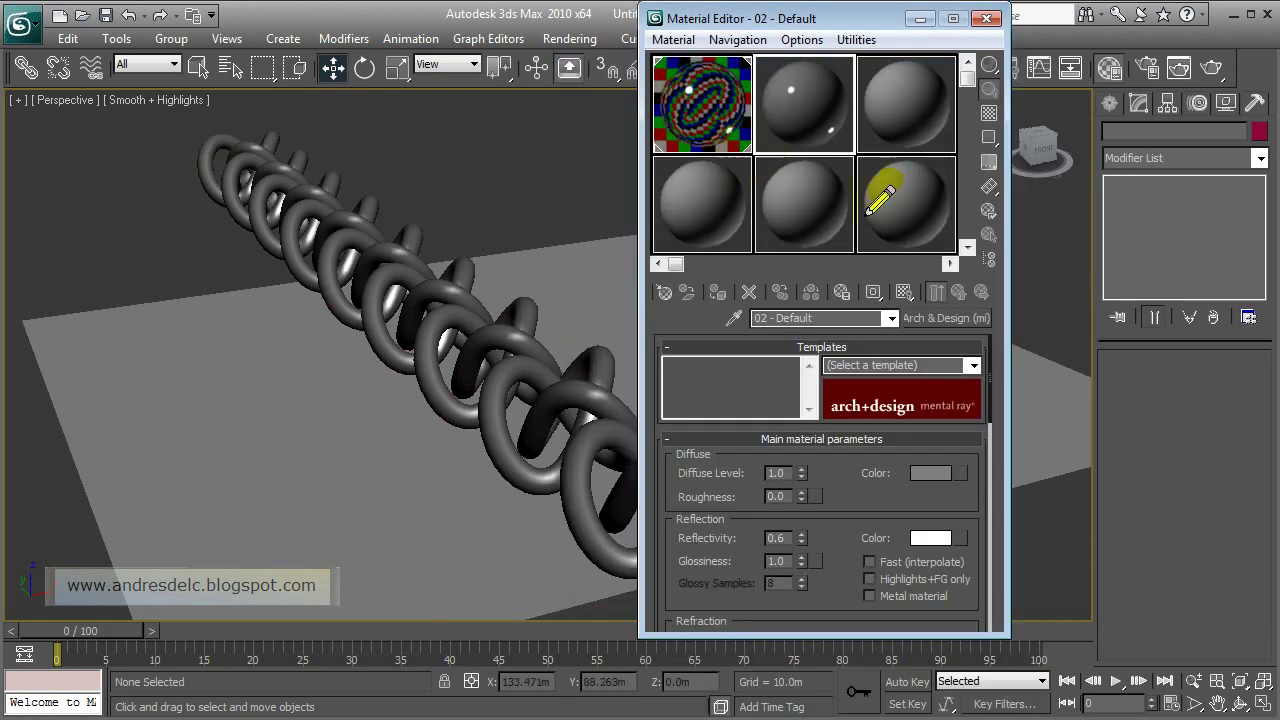
pyautogui.click(910, 472)
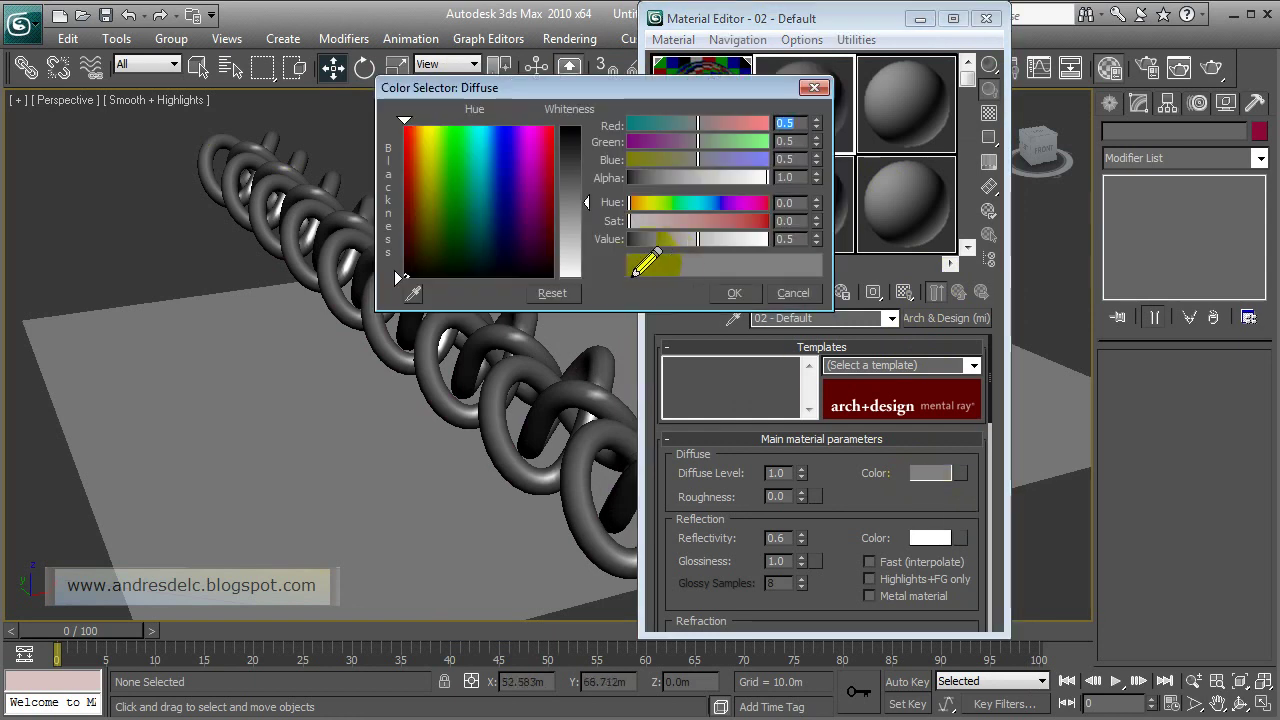
pyautogui.click(563, 265)
pyautogui.click(734, 293)
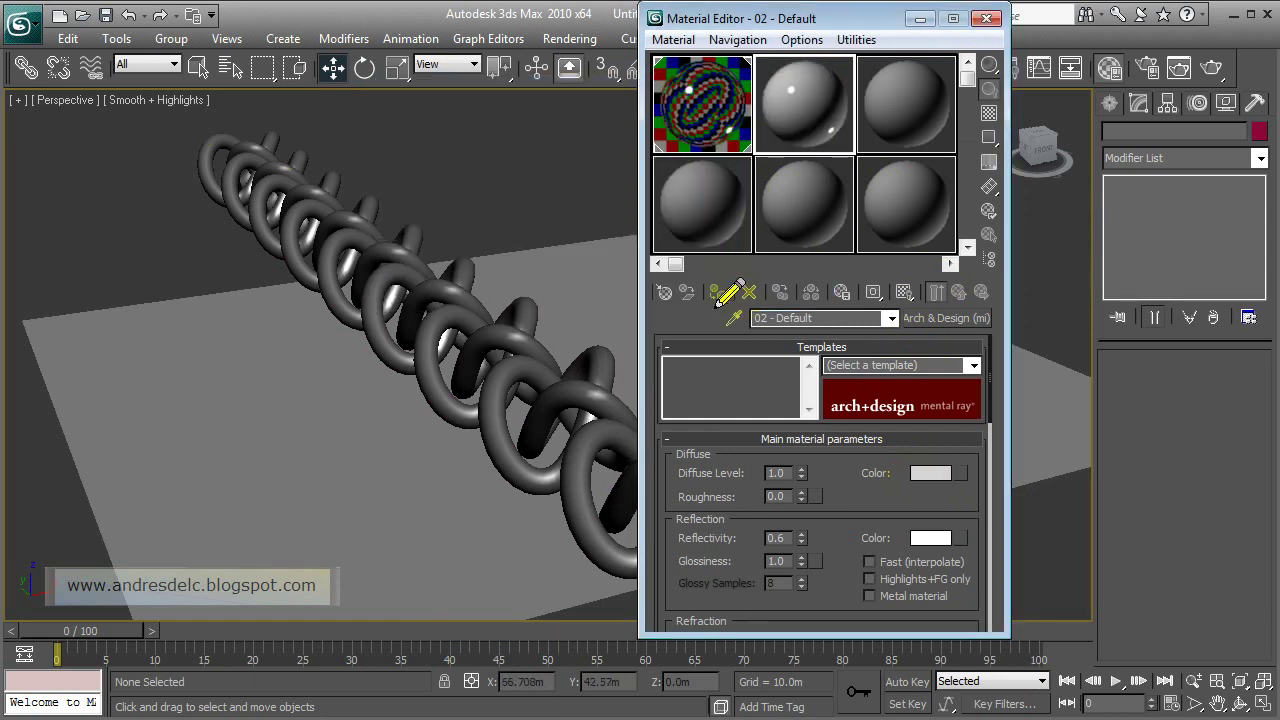
pyautogui.moveTo(786, 112); pyautogui.dragTo(334, 402)
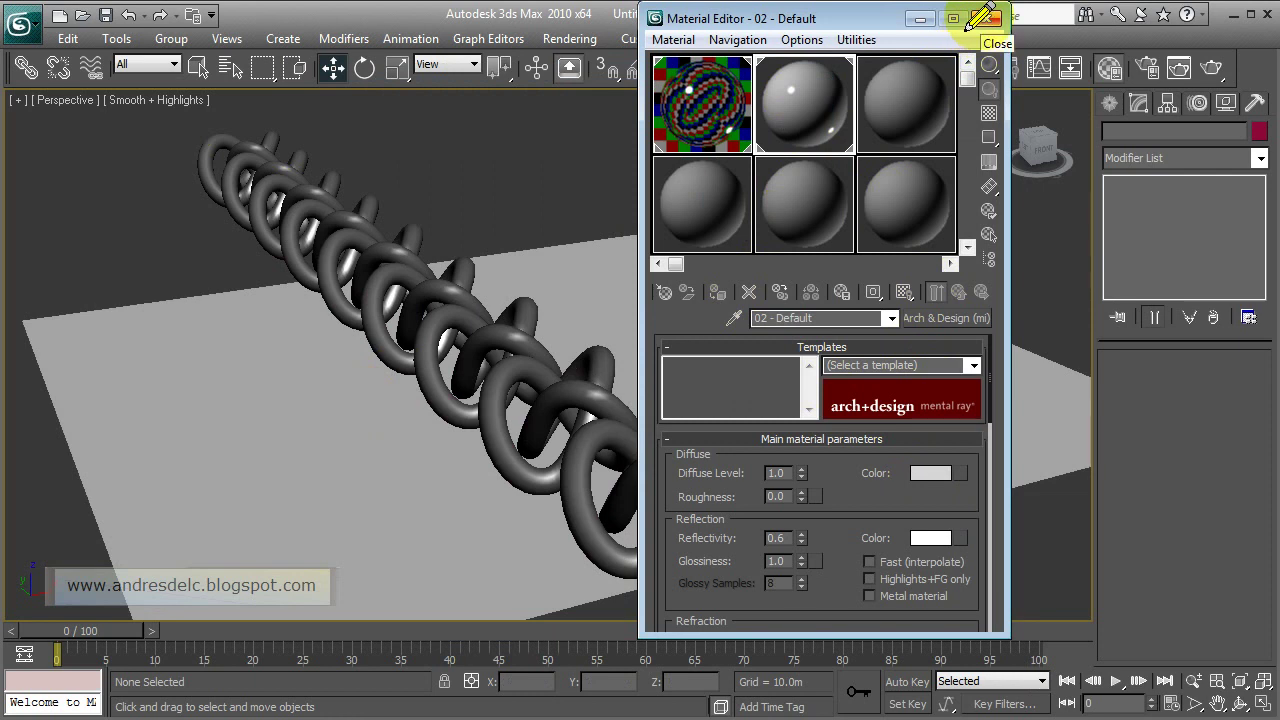
# - Set Render Setup output size to the HDTV (video) preset at 640×360 and render the Perspective view
pyautogui.click(983, 19)
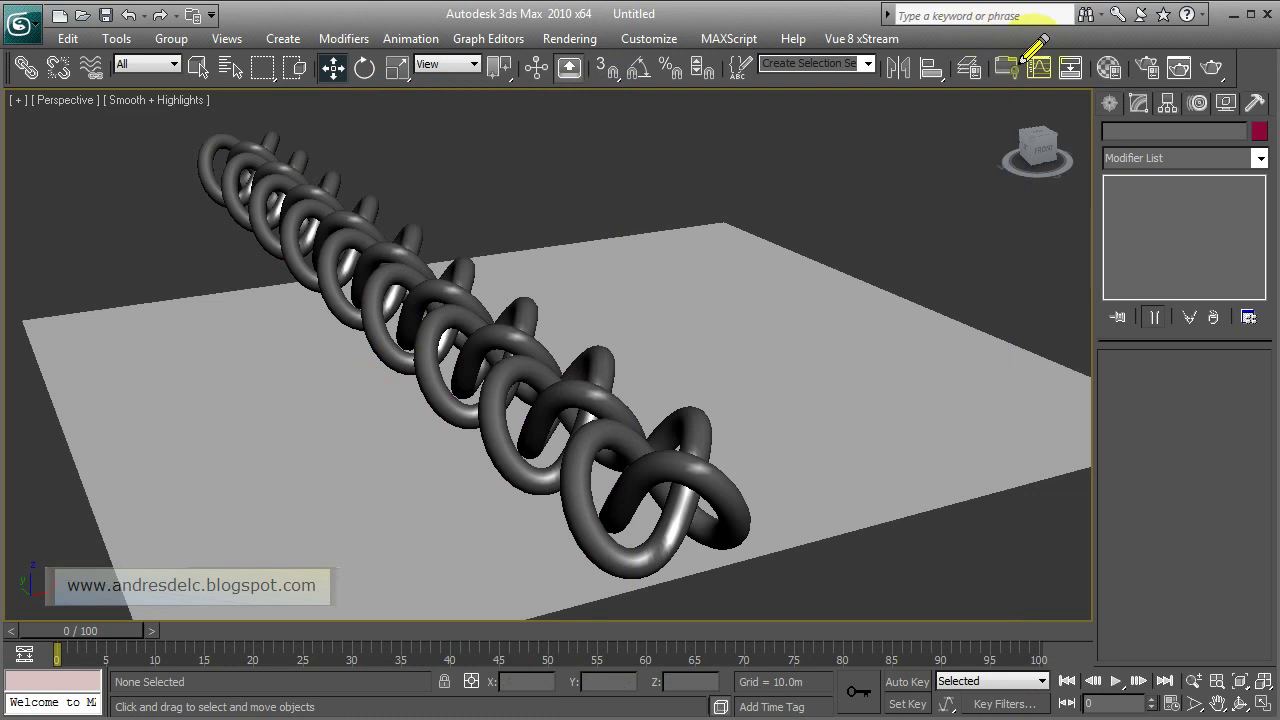
pyautogui.click(1160, 68)
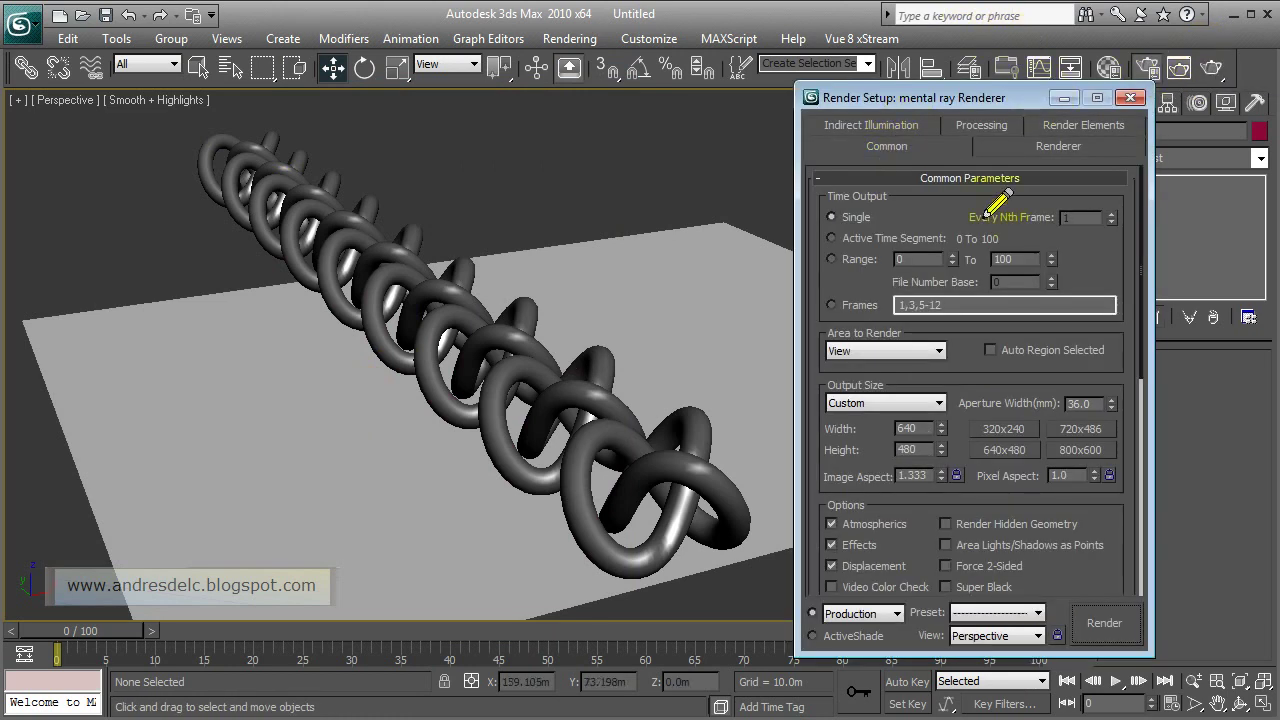
pyautogui.click(908, 406)
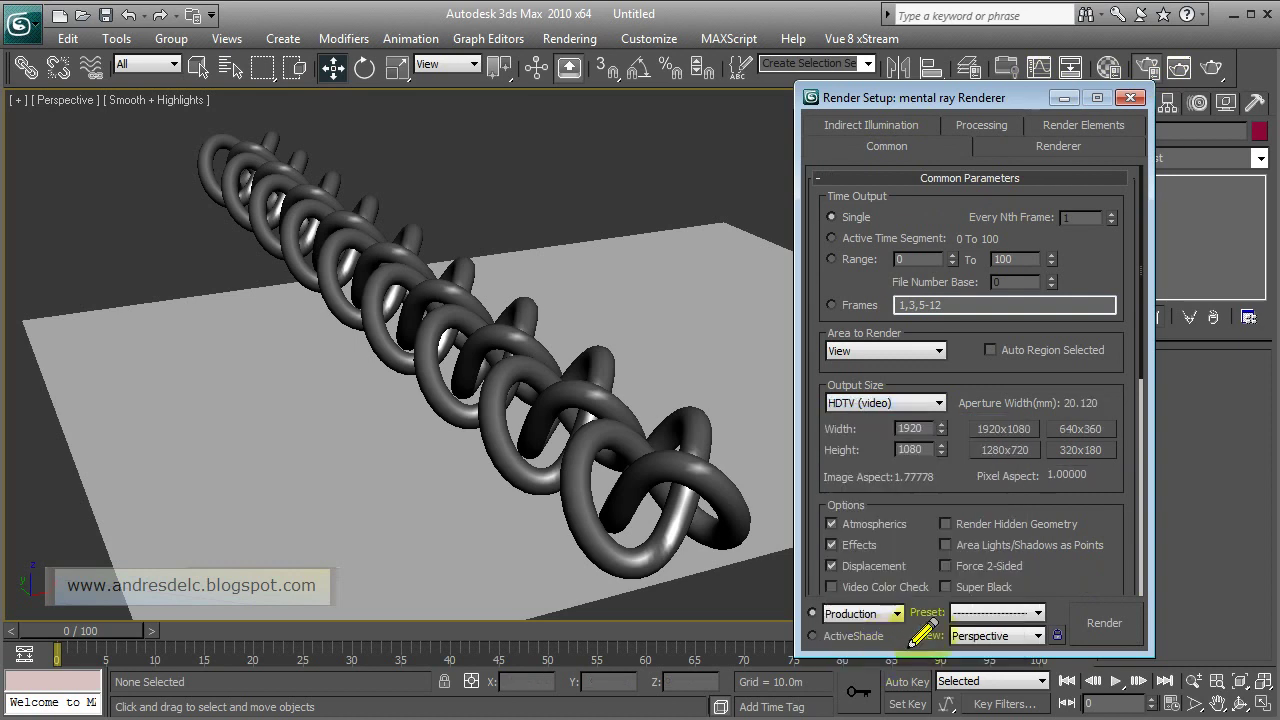
pyautogui.scroll(-3, 1100, 400)
pyautogui.scroll(-2, 1097, 408)
pyautogui.scroll(-5, 1097, 408)
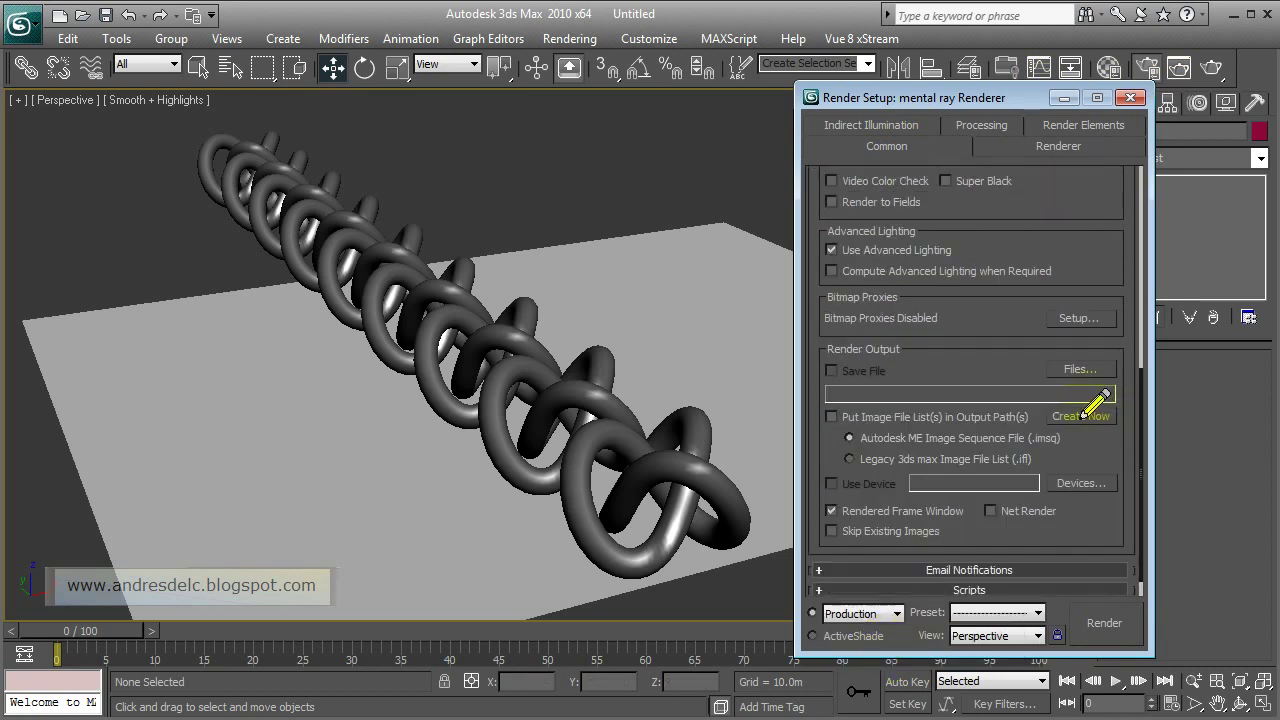
pyautogui.scroll(-2, 1086, 466)
pyautogui.scroll(-5, 1020, 530)
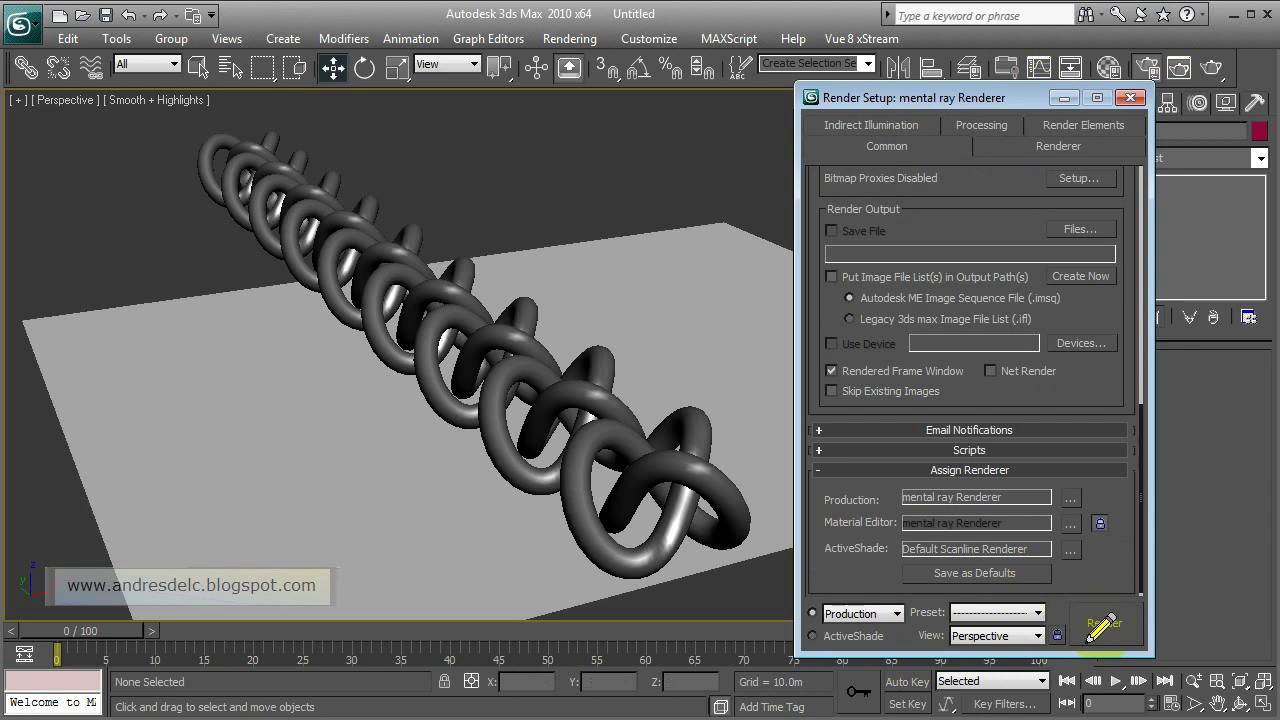
pyautogui.moveTo(1000, 214); pyautogui.dragTo(1000, 543)
pyautogui.scroll(2, 1100, 450)
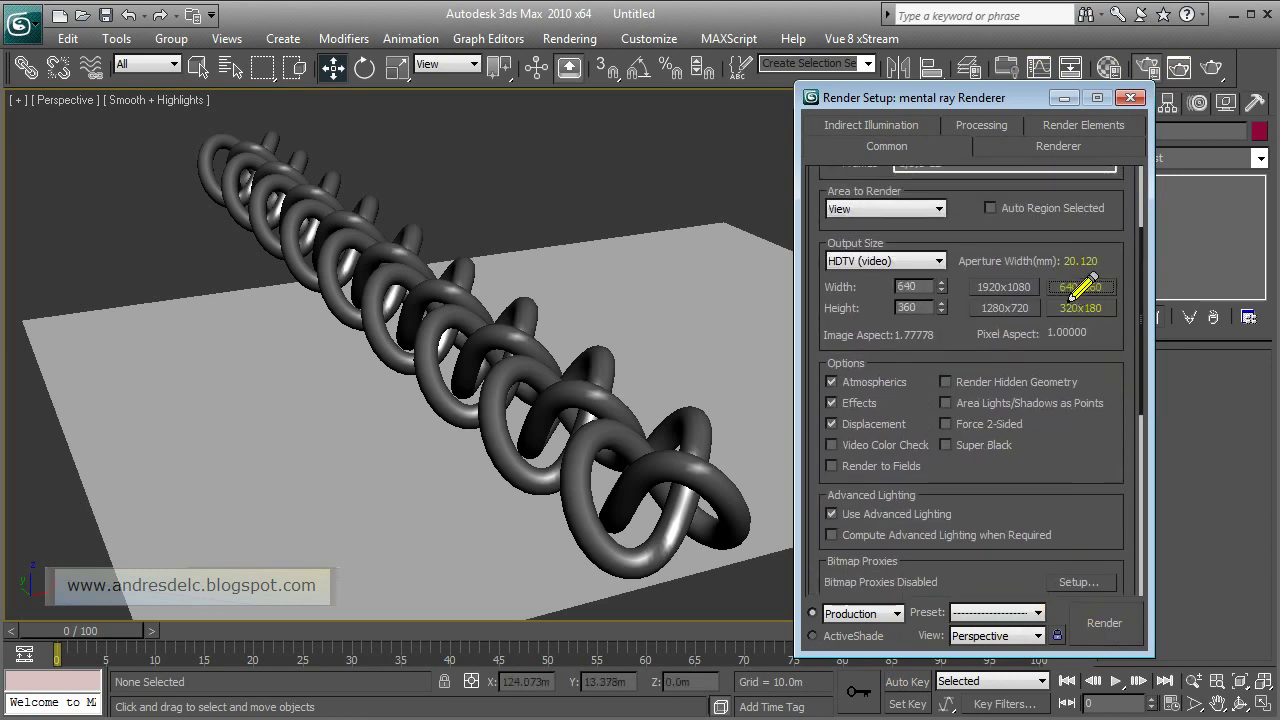
pyautogui.click(1100, 623)
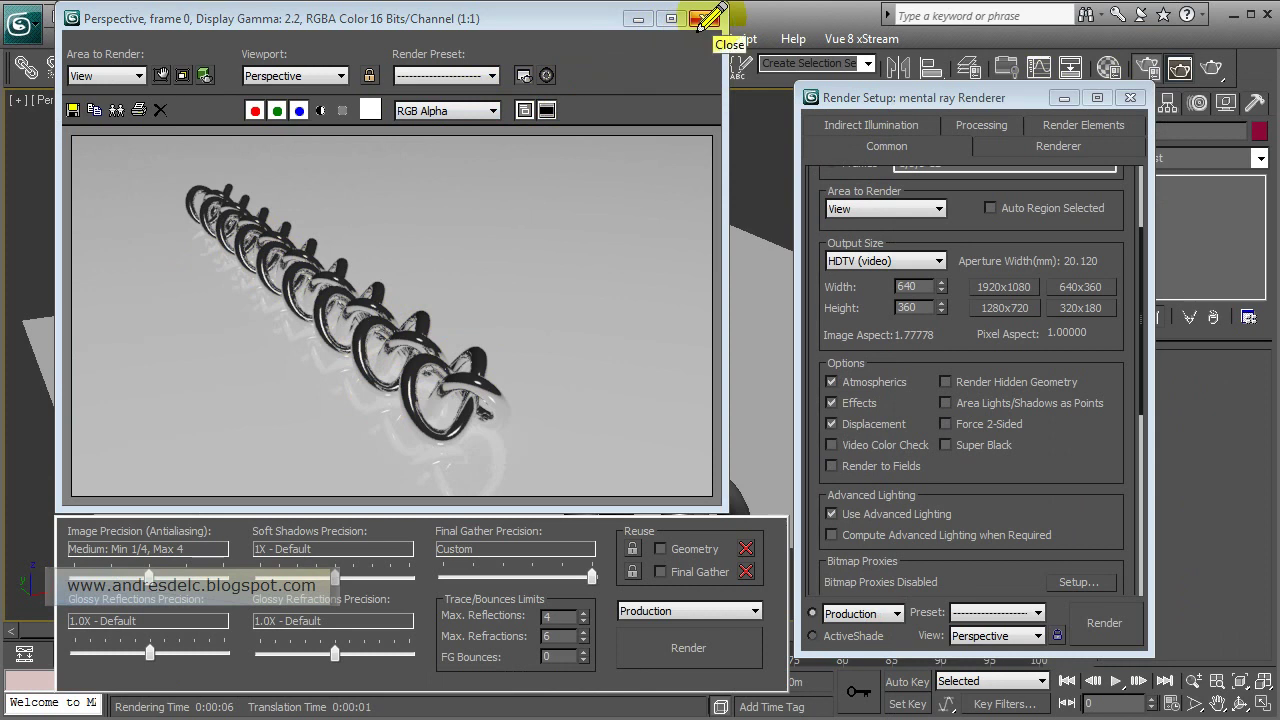
# - Clone the rendered frame, then close both frame windows and the Render Setup dialog
pyautogui.click(708, 17)
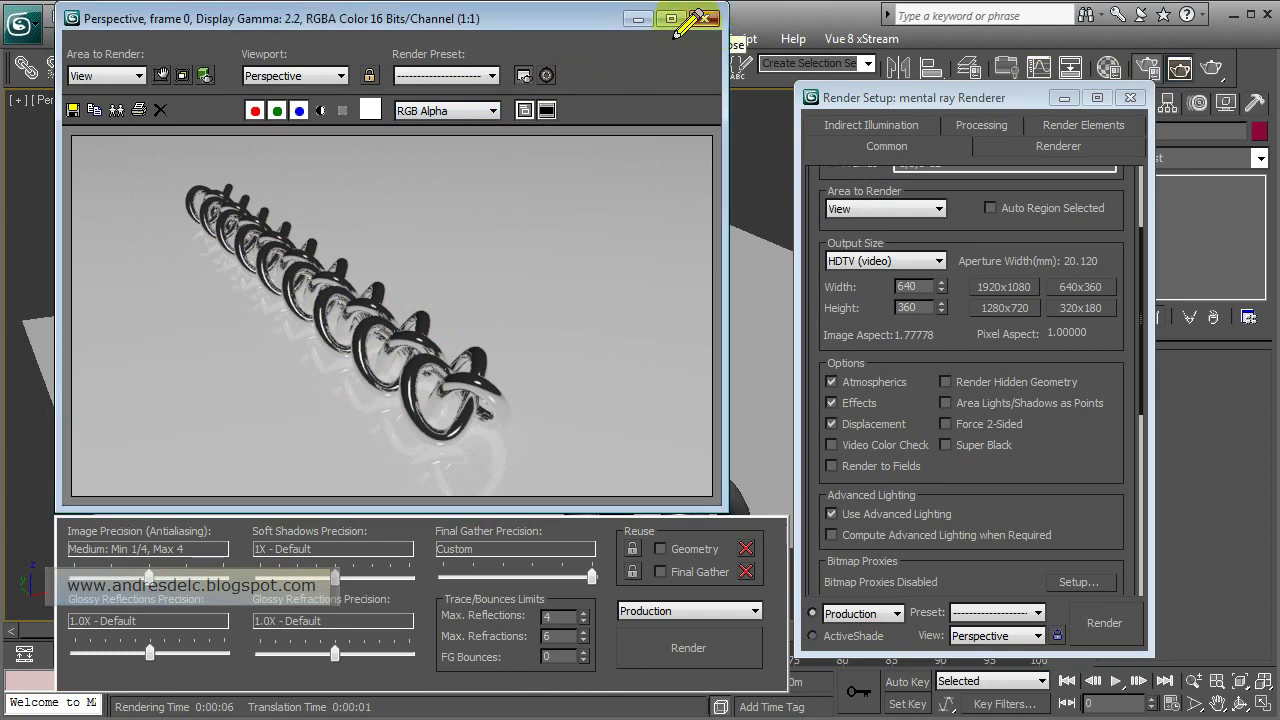
pyautogui.click(116, 110)
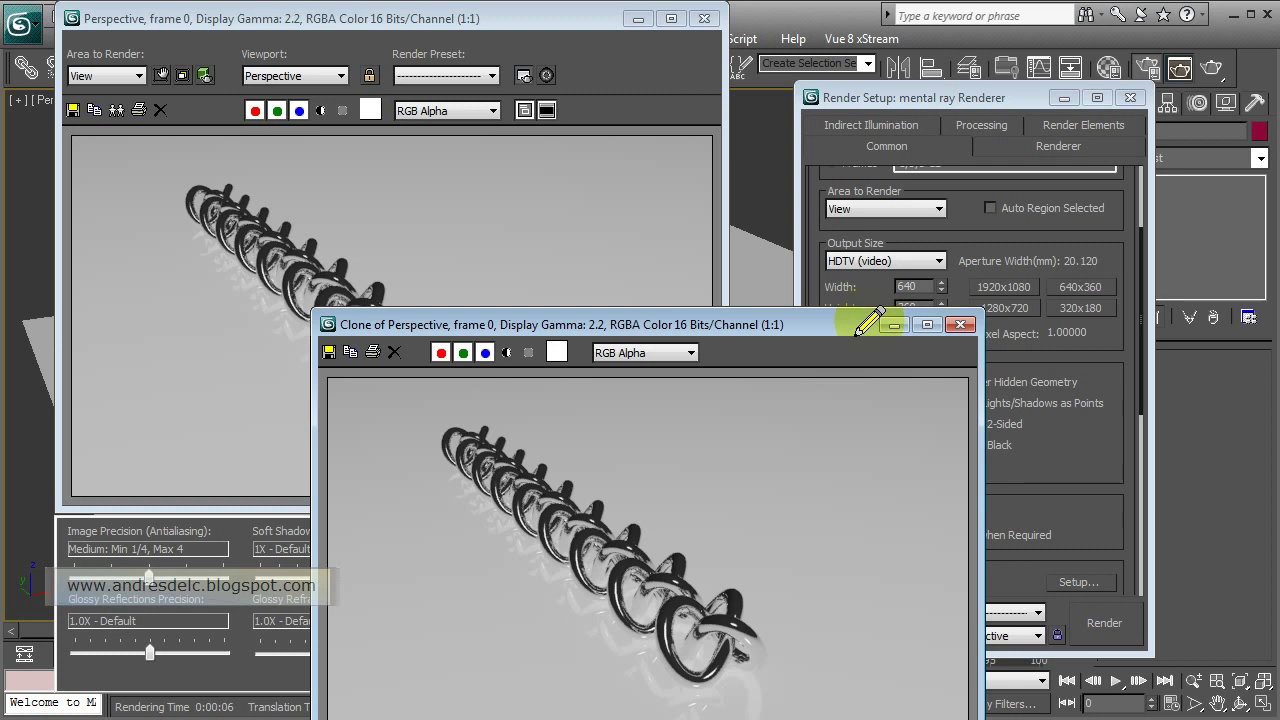
pyautogui.moveTo(814, 324); pyautogui.dragTo(854, 289)
pyautogui.click(1000, 289)
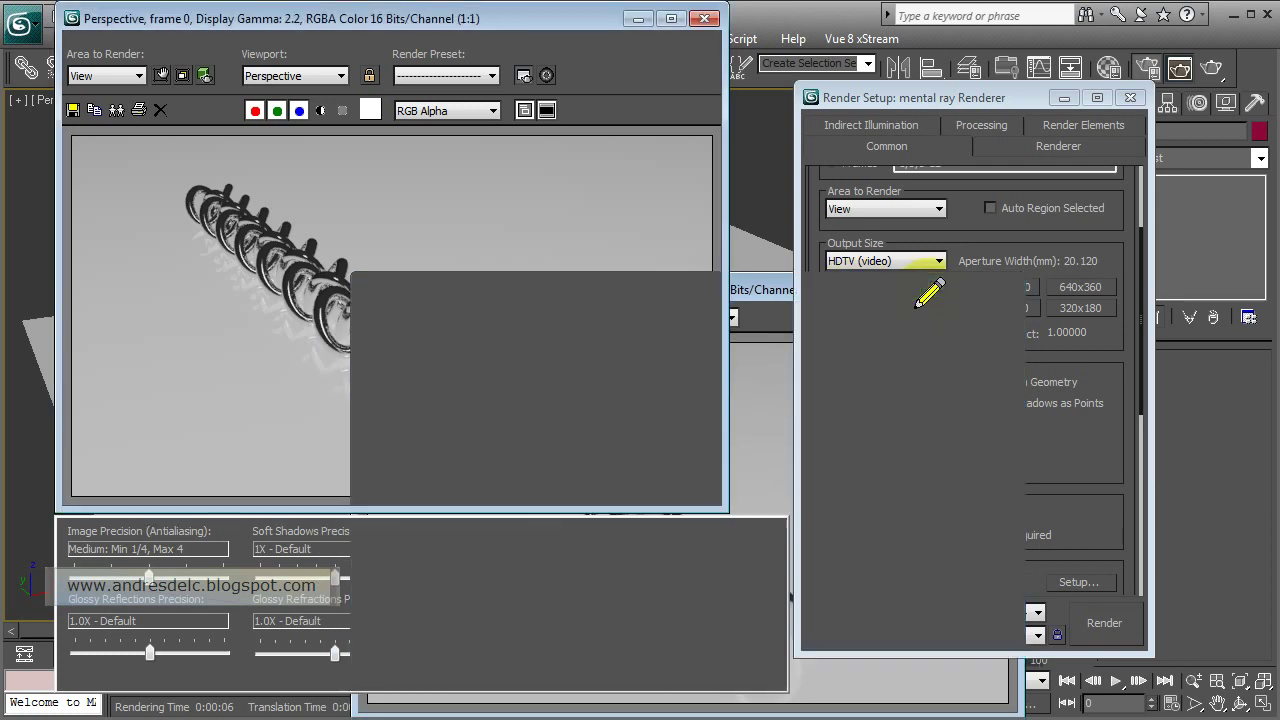
pyautogui.click(704, 18)
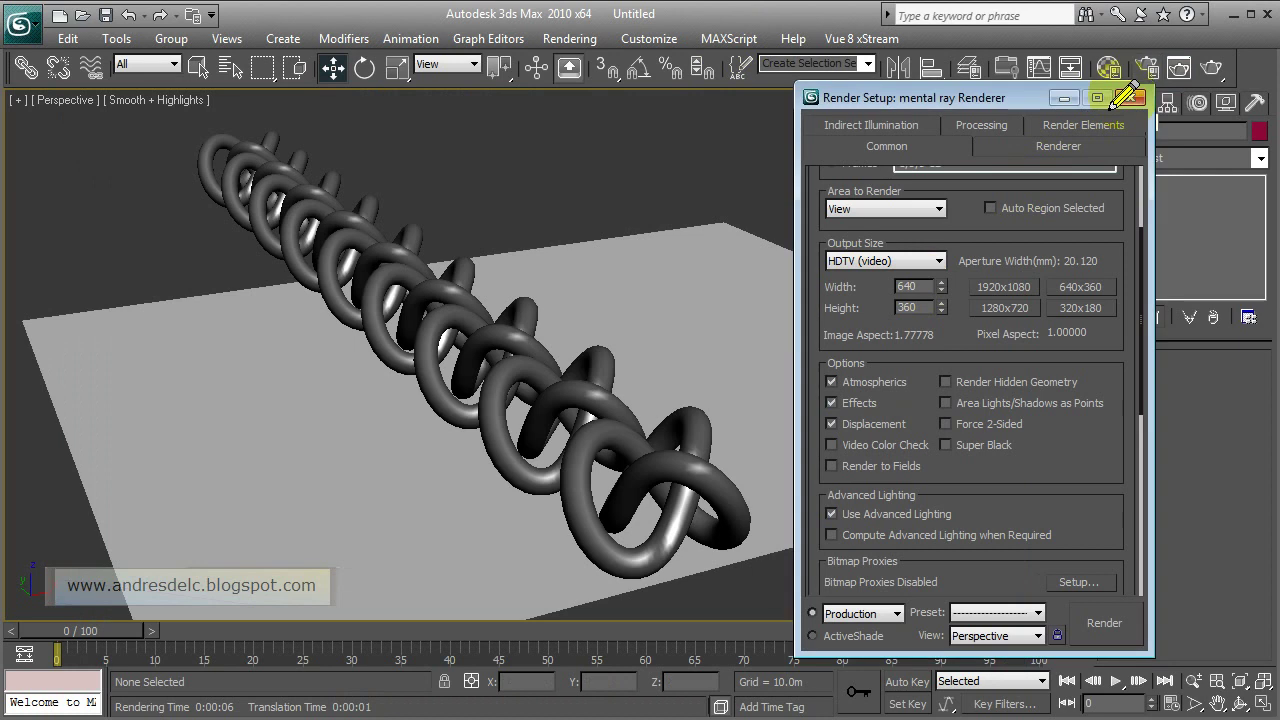
pyautogui.click(1135, 97)
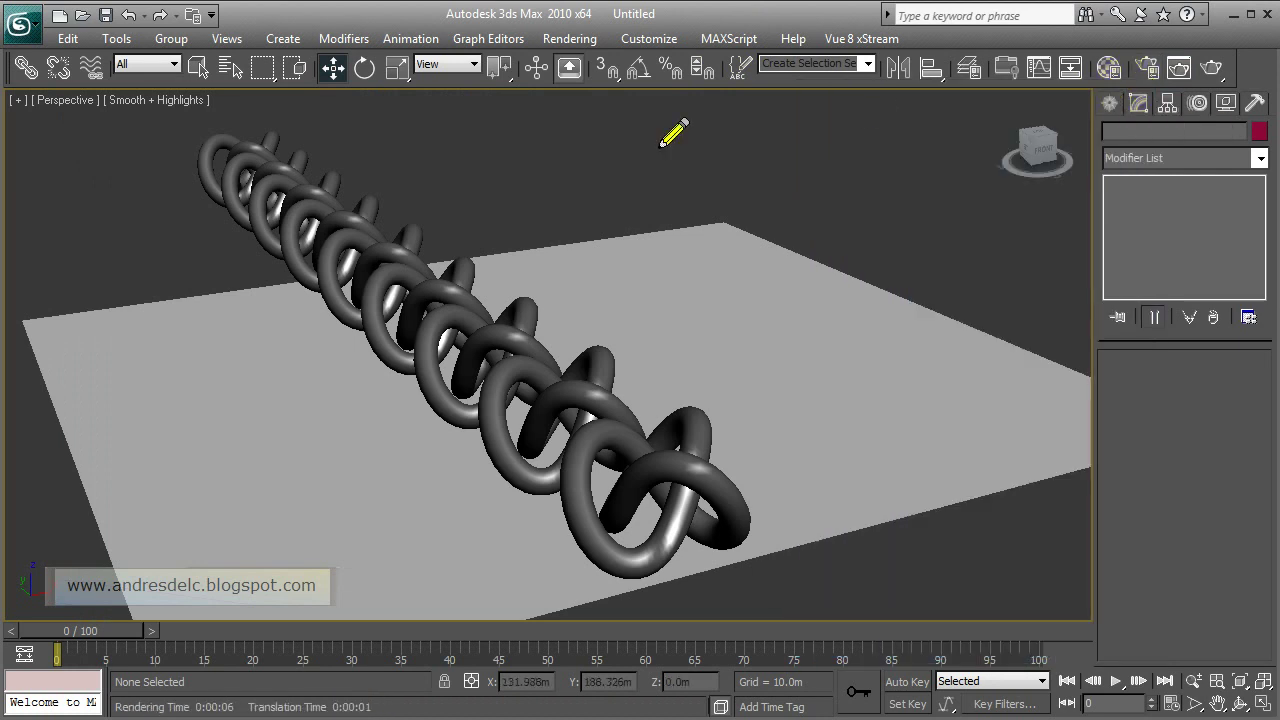
# - Open the file location of the Autodesk 3ds Max 2010 64-bit Start menu shortcut
pyautogui.press('super')
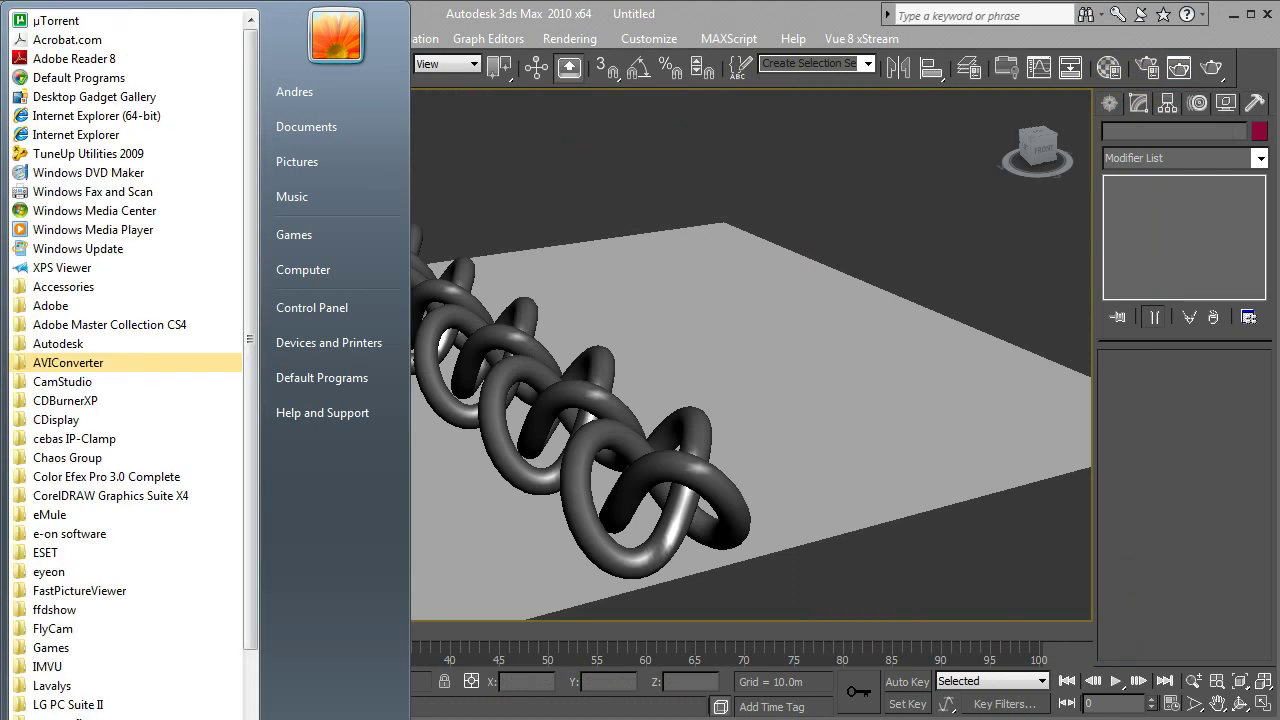
pyautogui.click(48, 345)
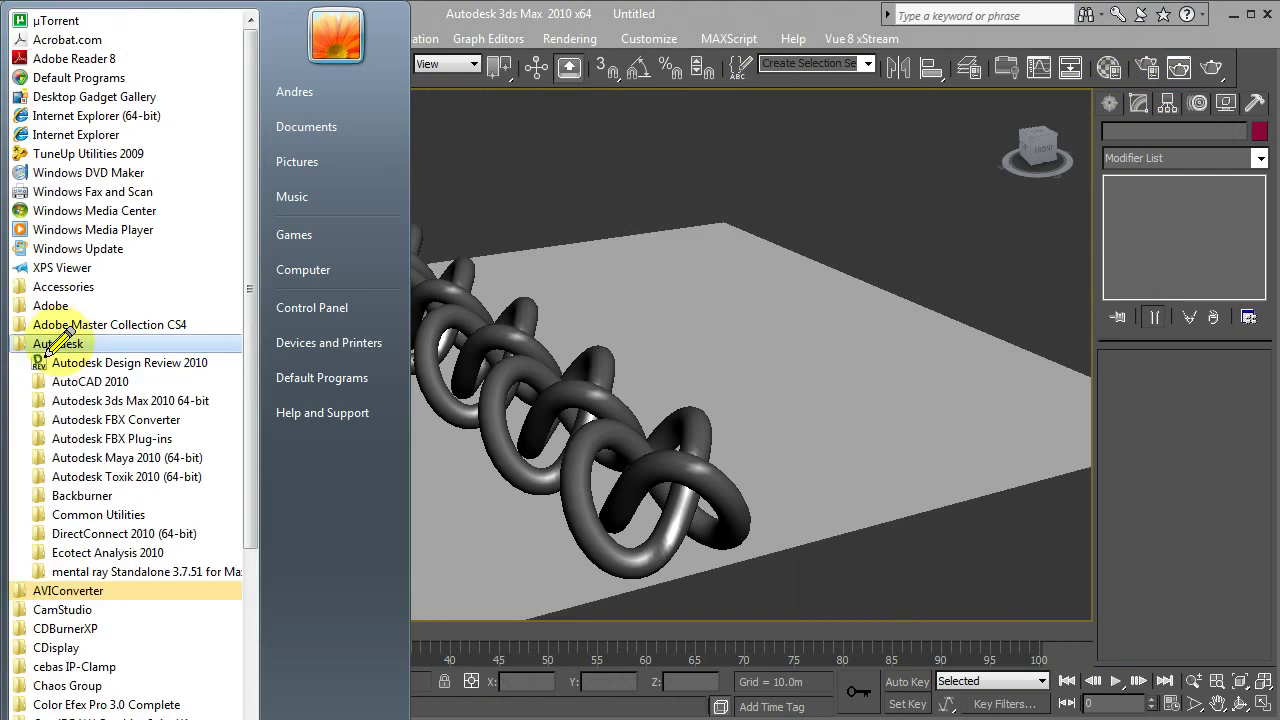
pyautogui.click(90, 400)
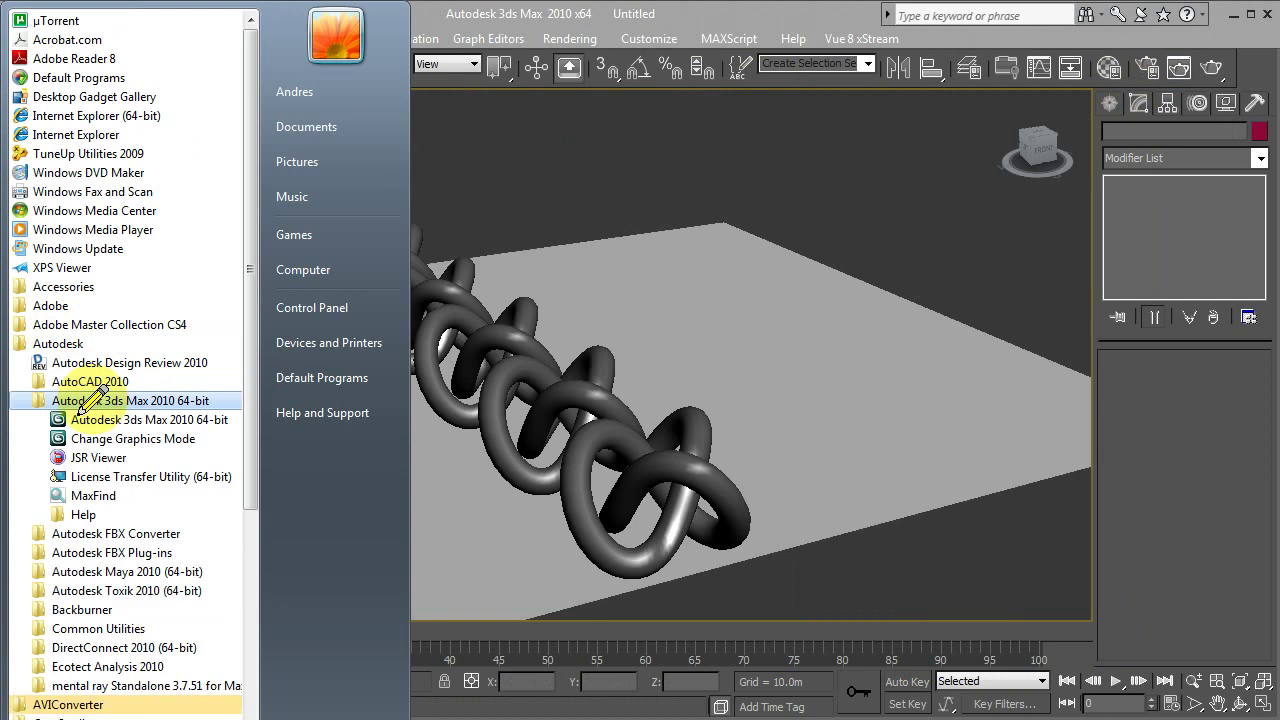
pyautogui.rightClick(80, 420)
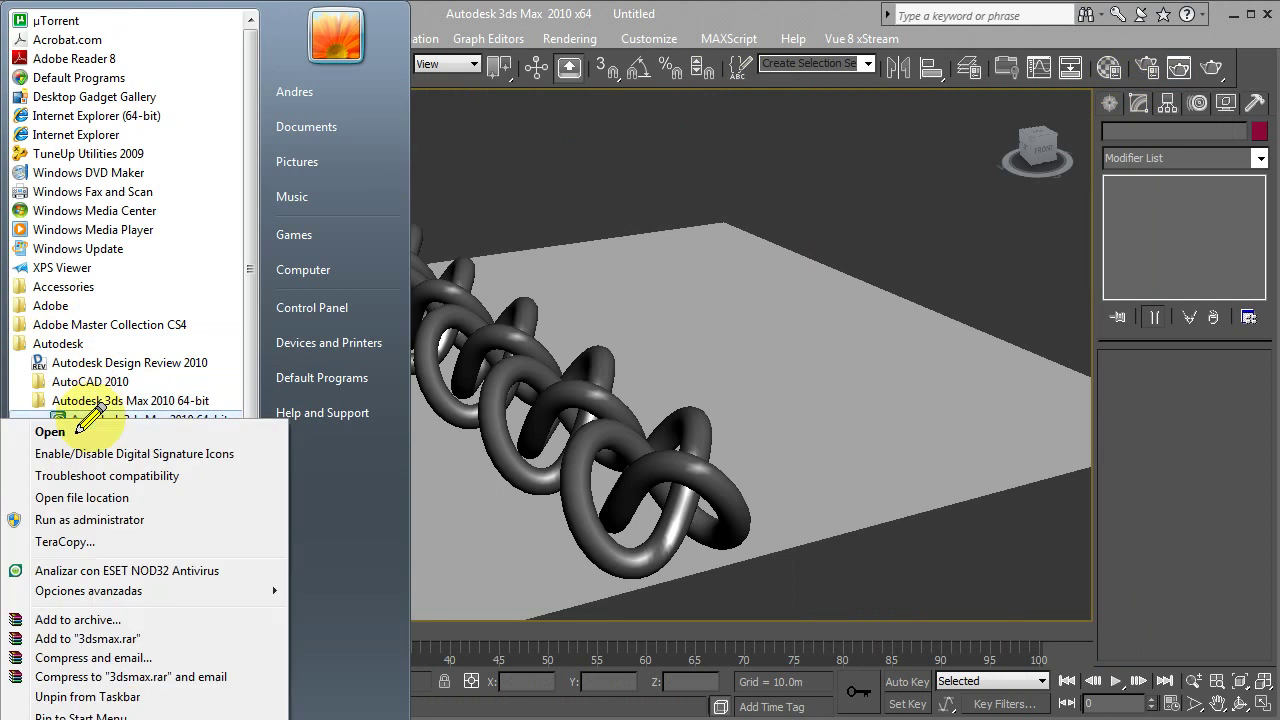
pyautogui.click(84, 497)
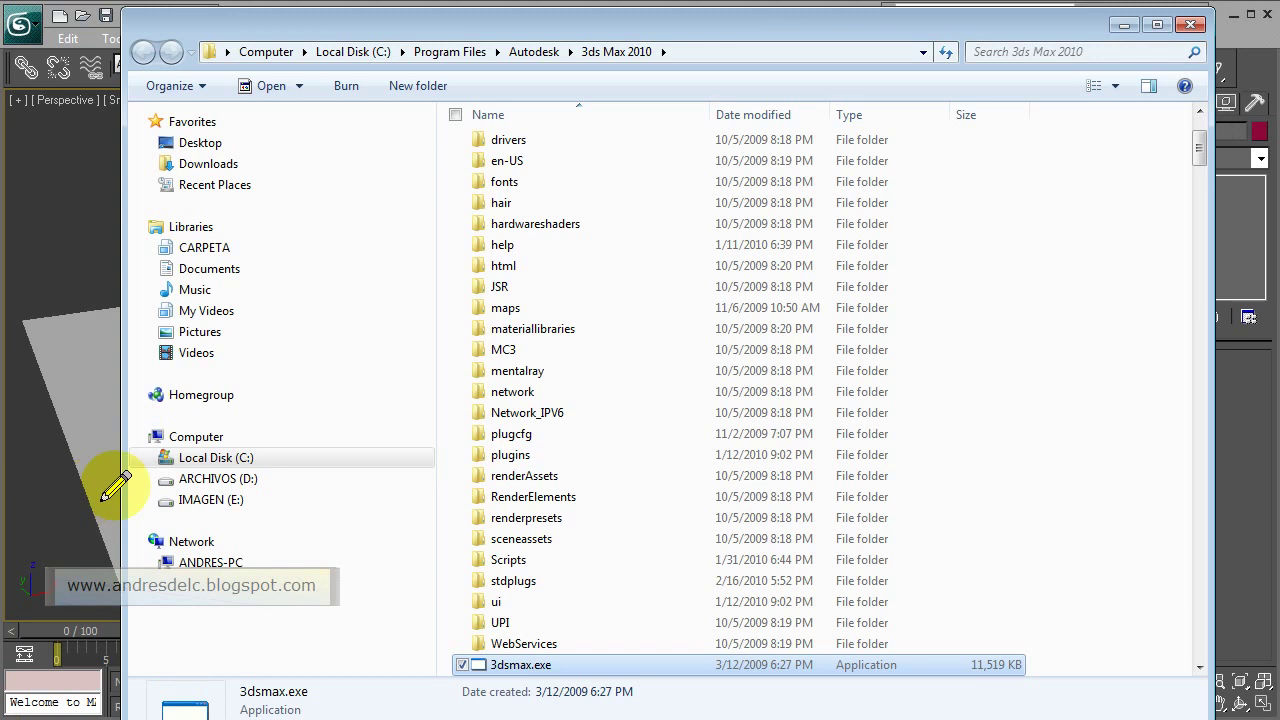
pyautogui.moveTo(662, 377)
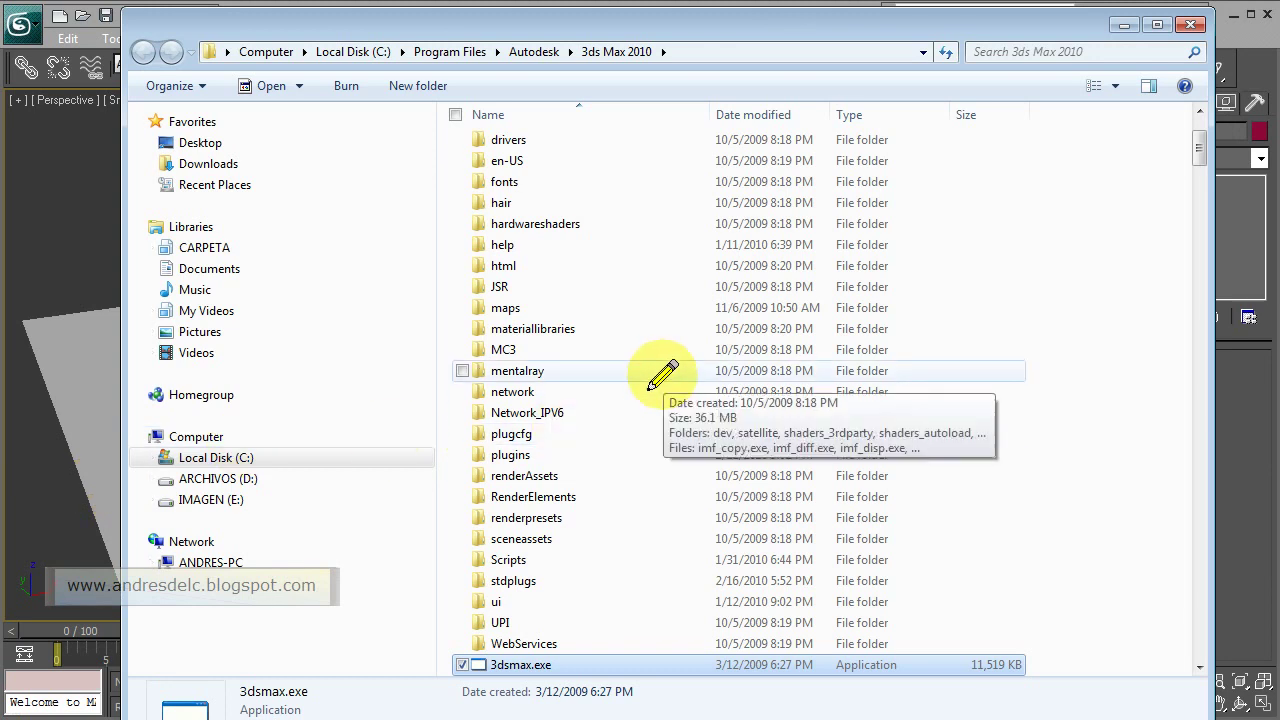
# - Browse to mentalray\shaders_standard\include and open architectural_max.mi in Notepad
pyautogui.doubleClick(587, 372)
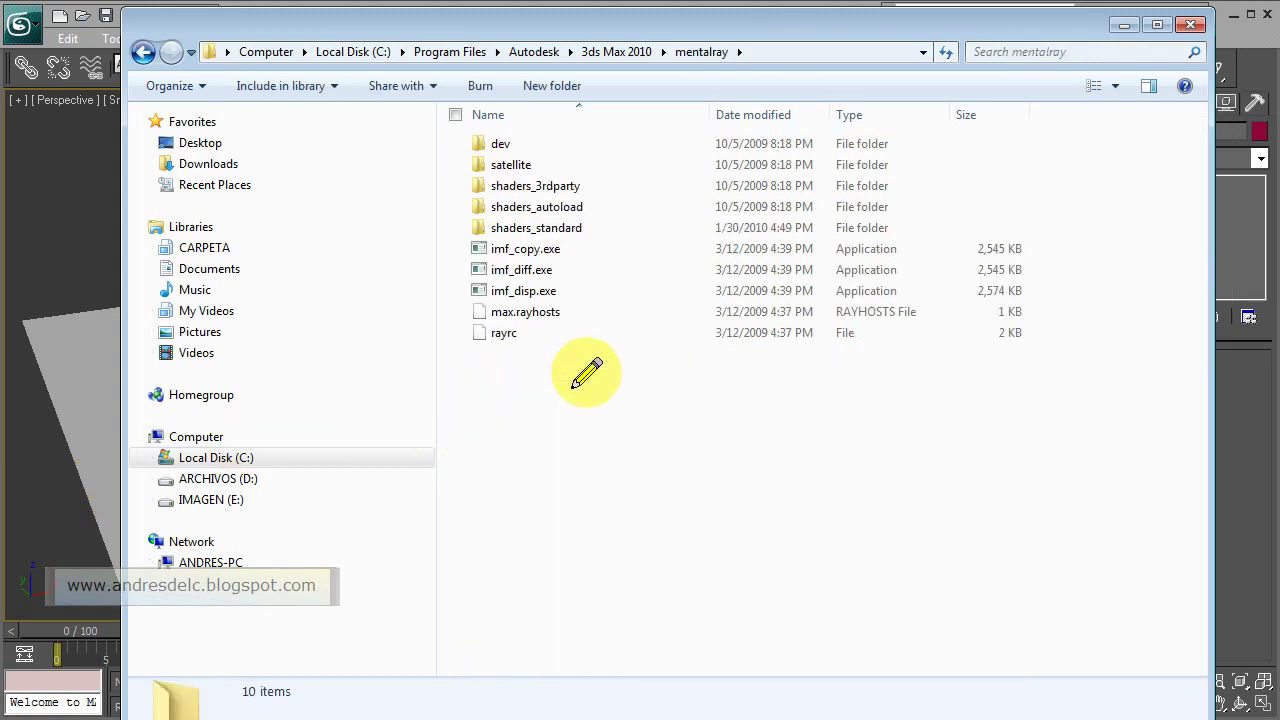
pyautogui.click(578, 234)
pyautogui.doubleClick(578, 237)
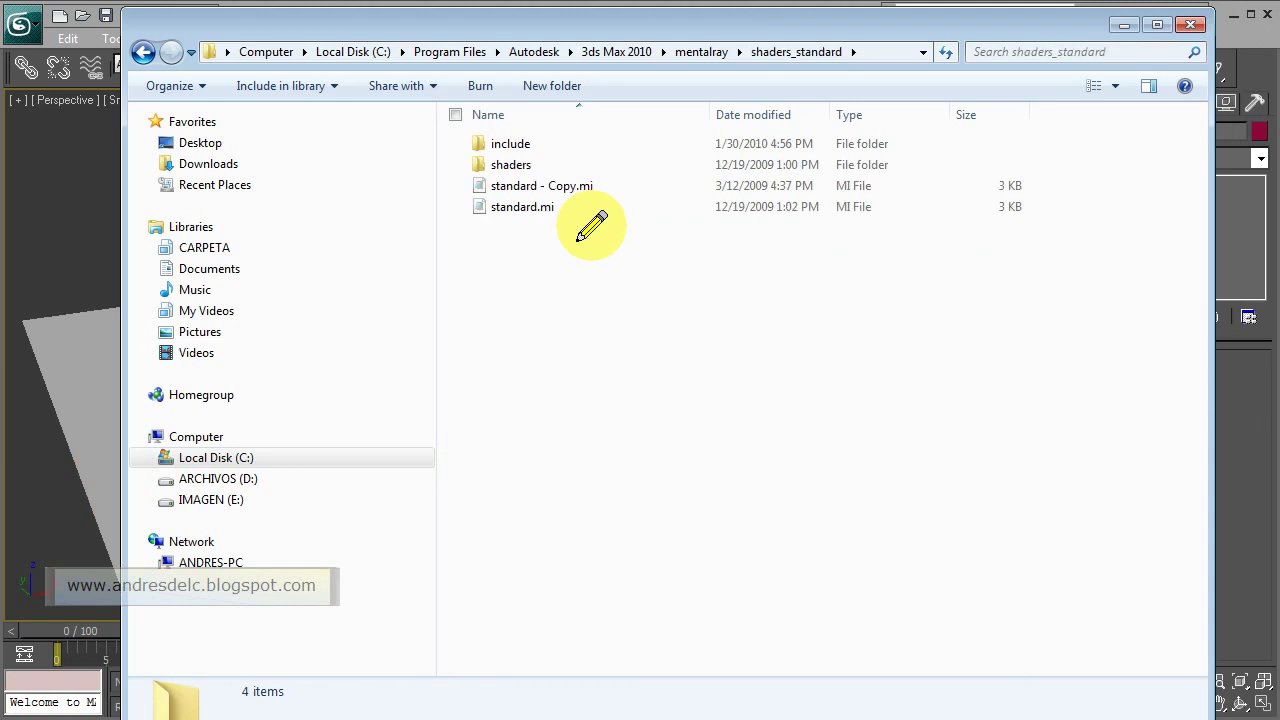
pyautogui.doubleClick(505, 146)
pyautogui.scroll(-1, 505, 155)
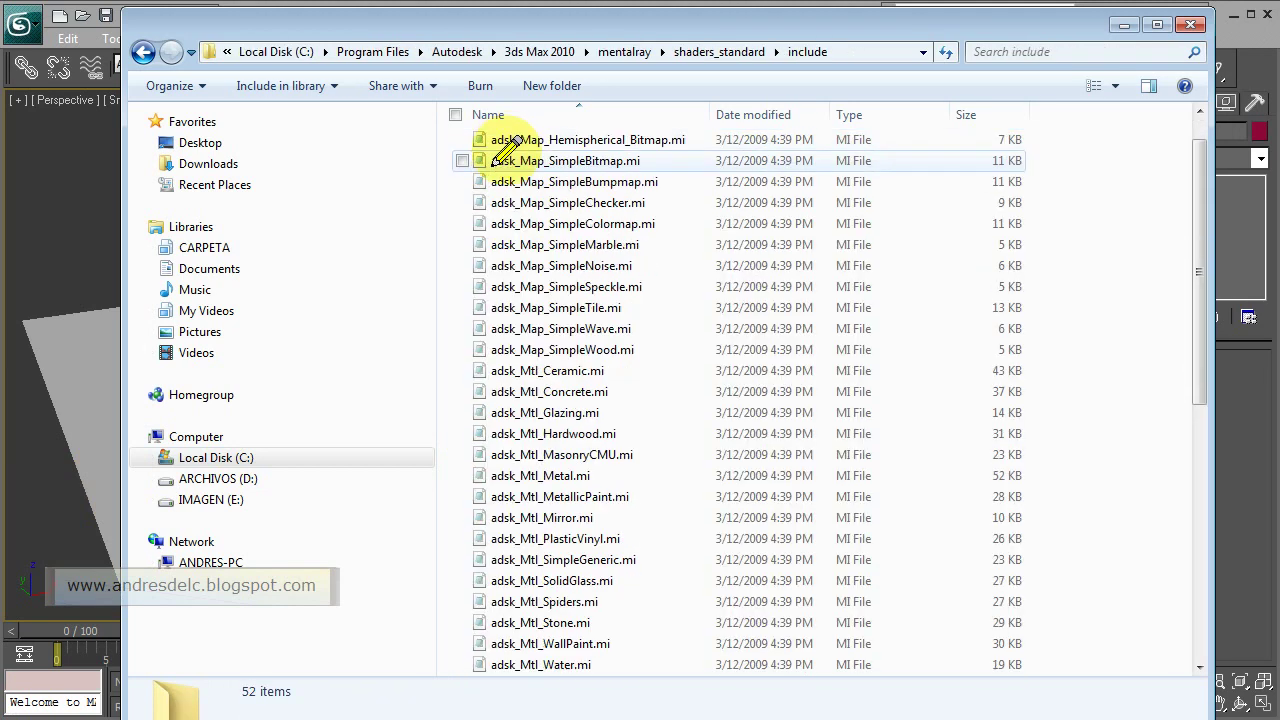
pyautogui.scroll(-3, 505, 162)
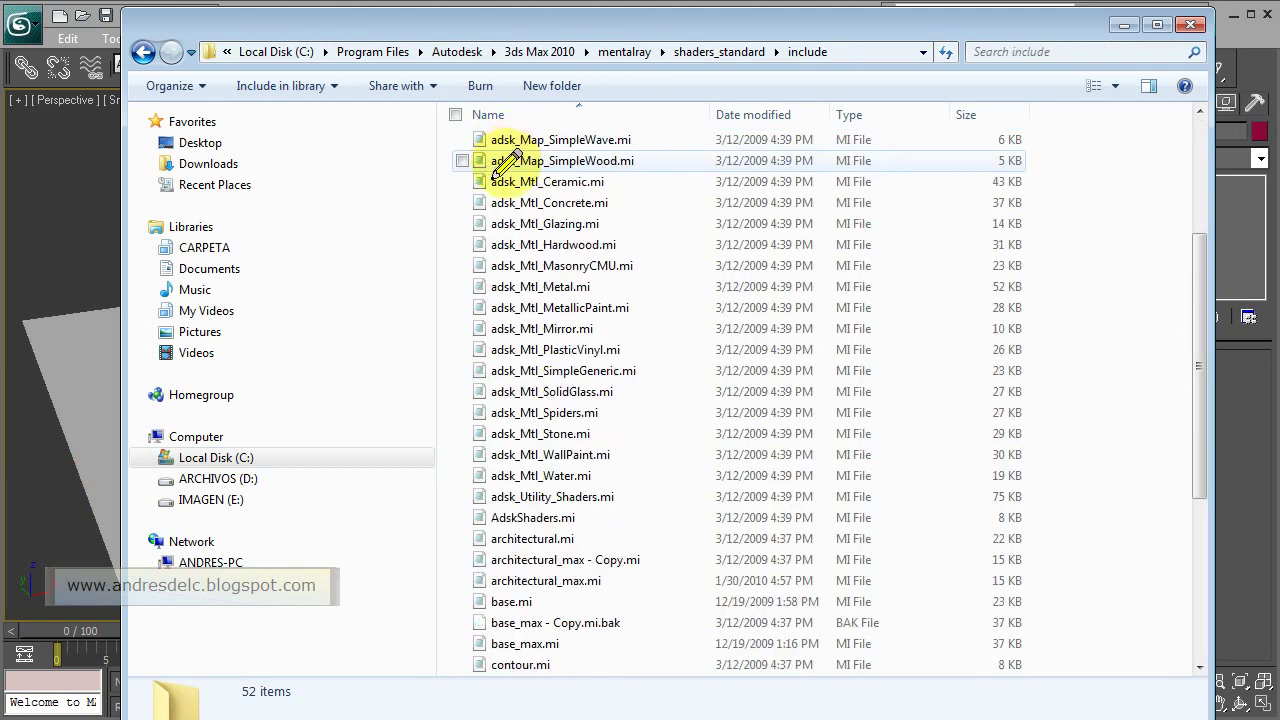
pyautogui.doubleClick(523, 590)
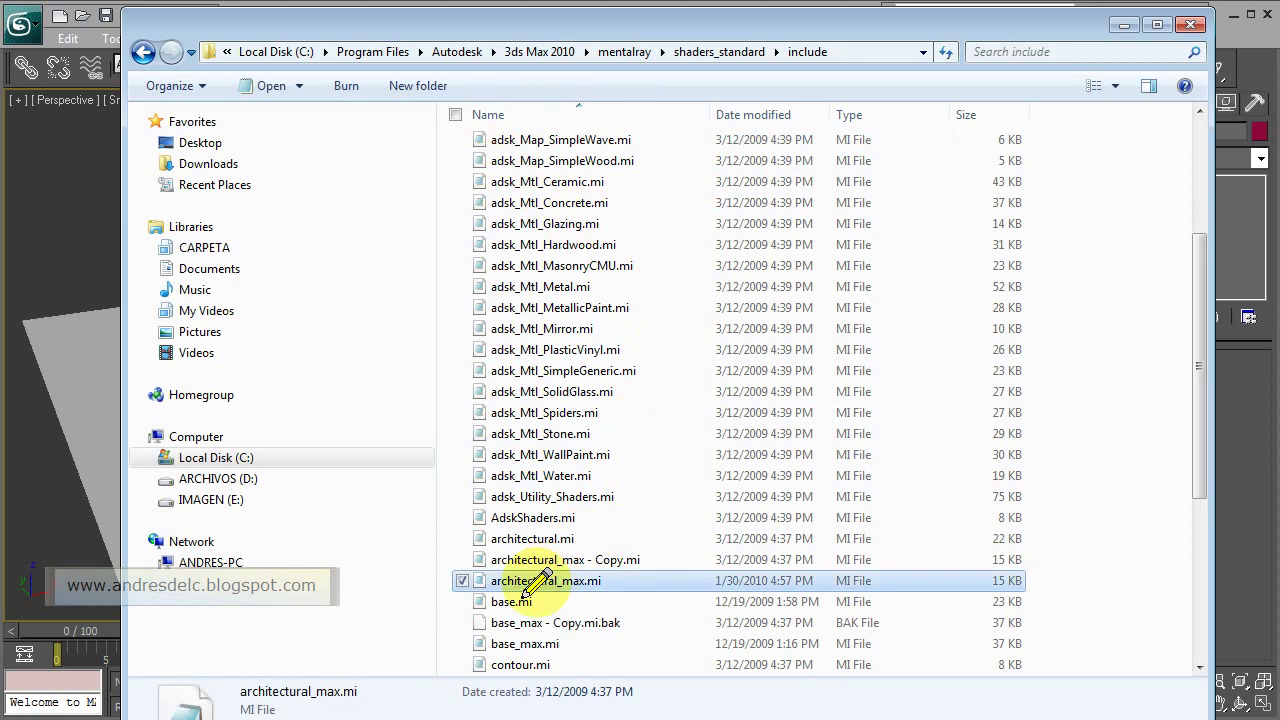
pyautogui.scroll(-1, 530, 588)
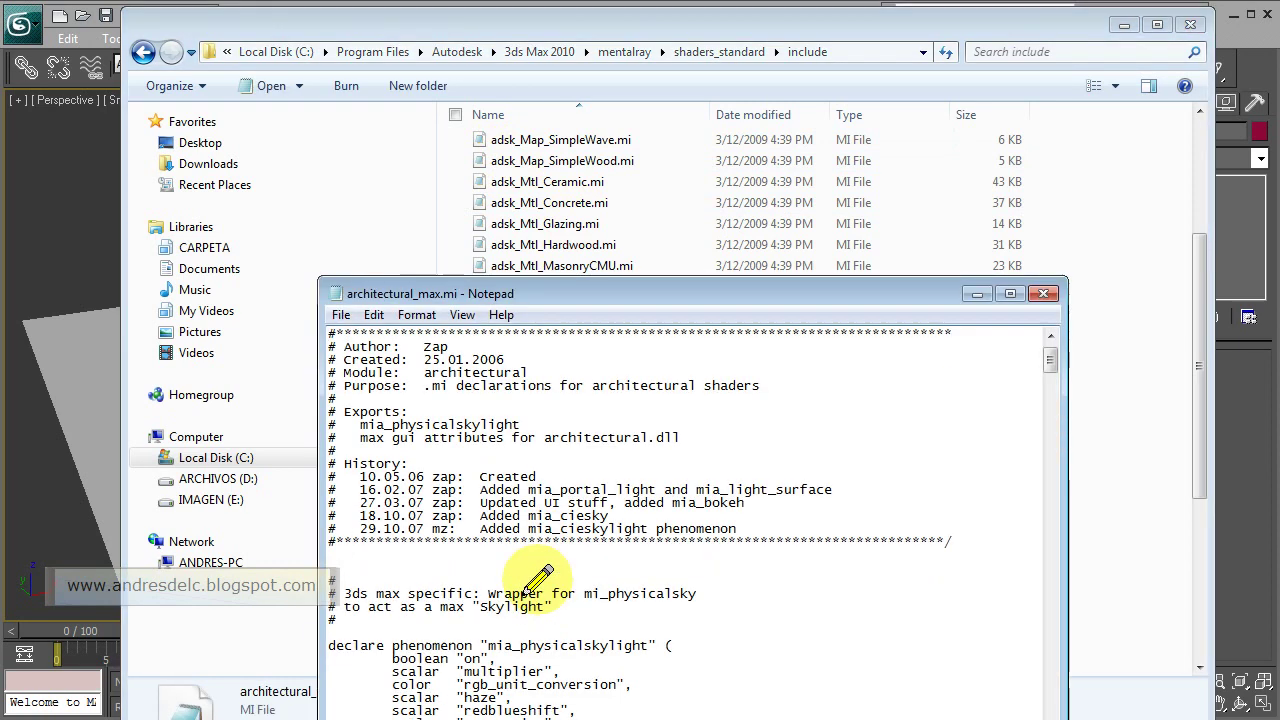
# - Search architectural_max.mi for 'bokeh' to reach the gui_mia_lens_bokeh block
pyautogui.click(372, 315)
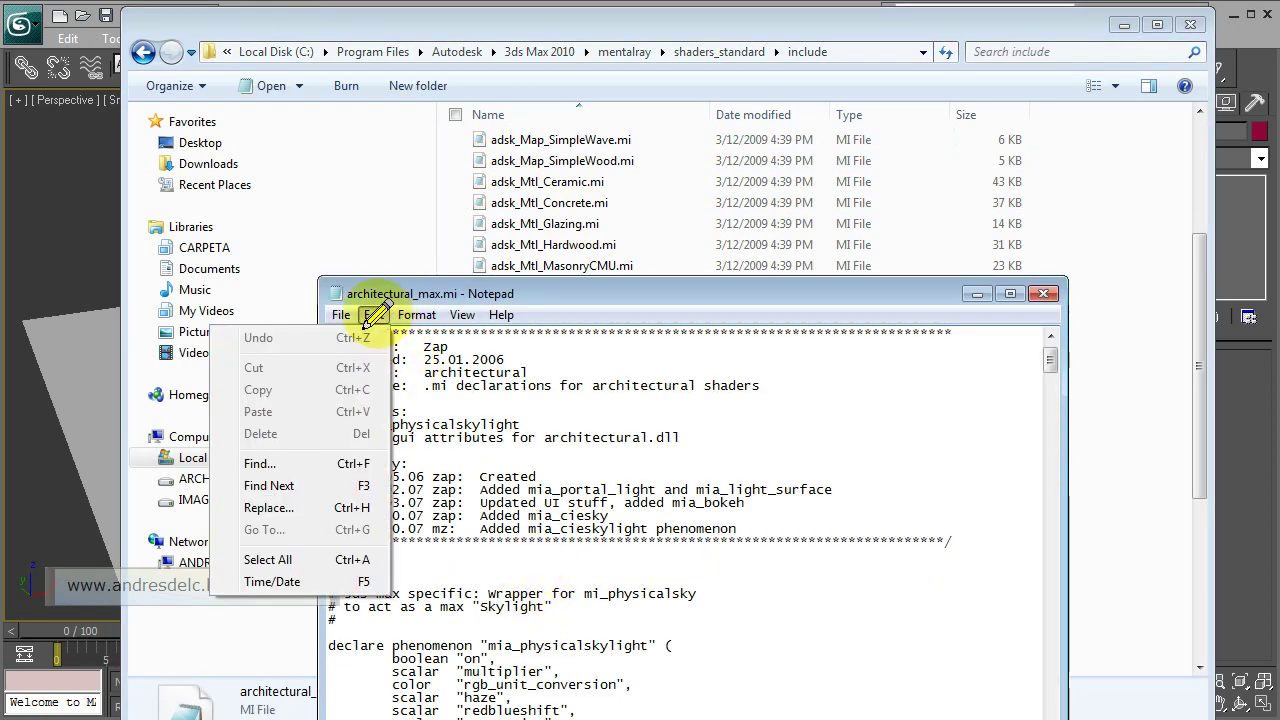
pyautogui.click(258, 463)
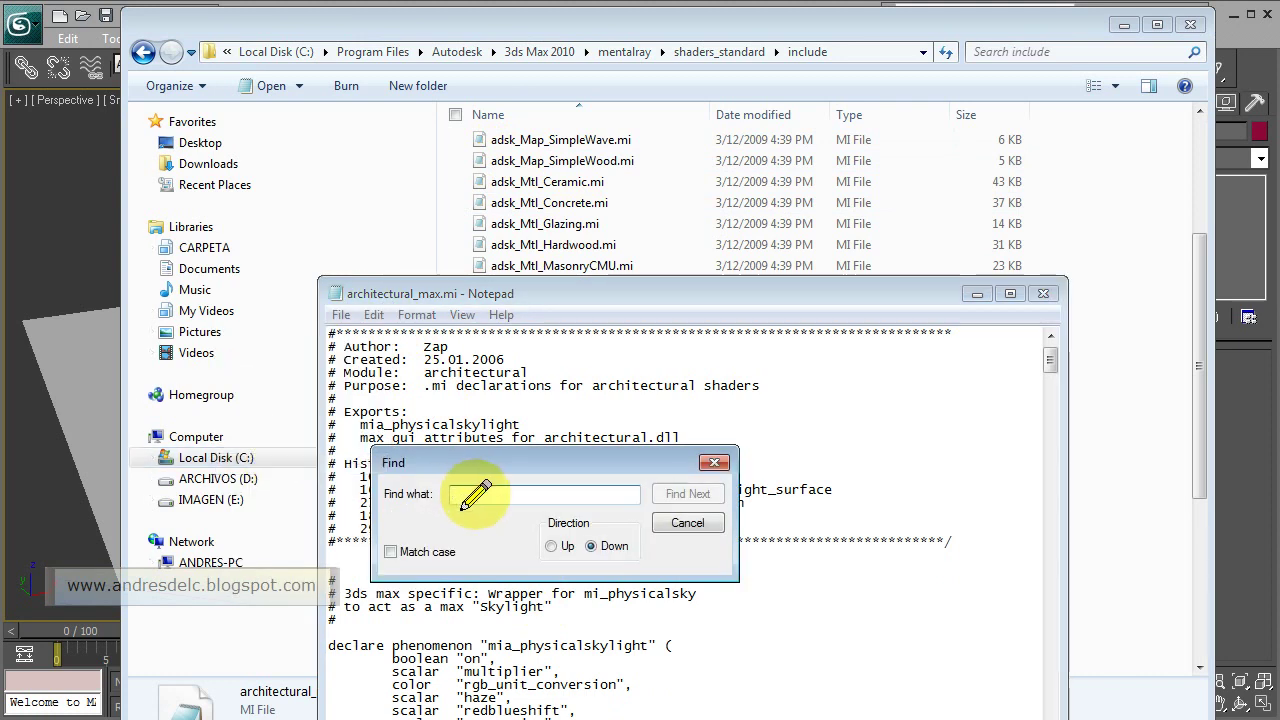
pyautogui.write('bok')
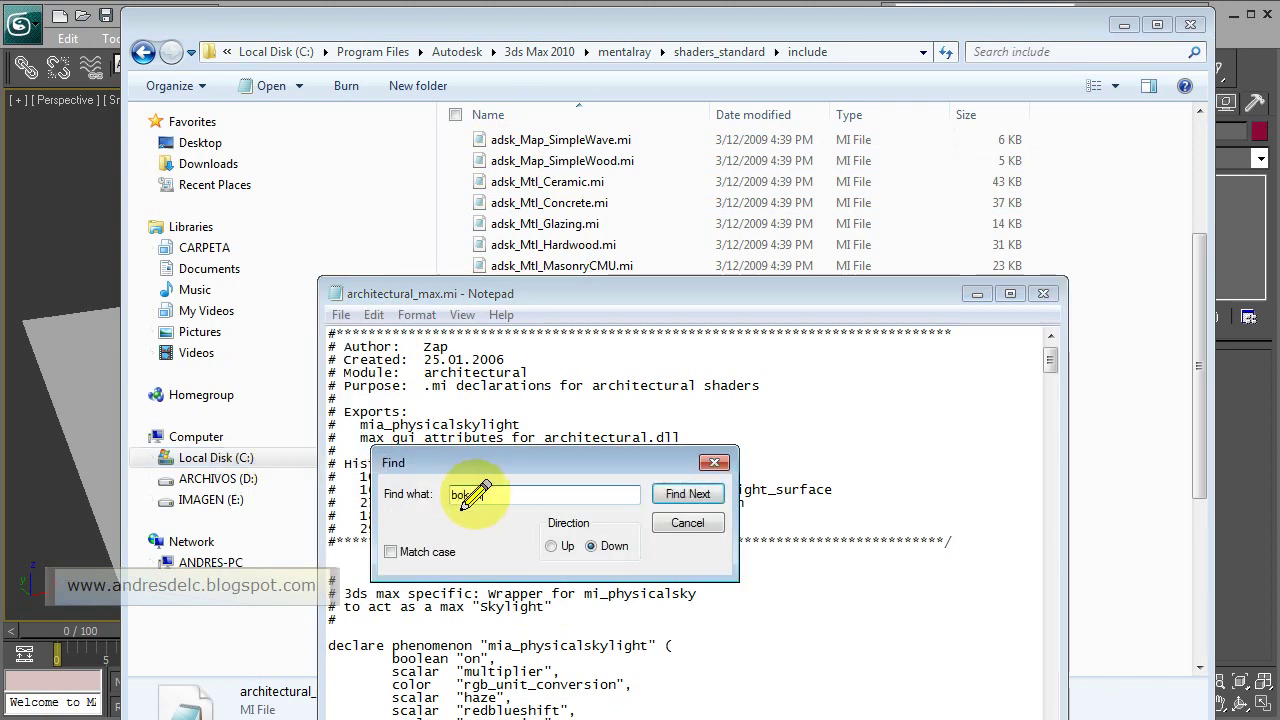
pyautogui.write('eh')
pyautogui.click(690, 494)
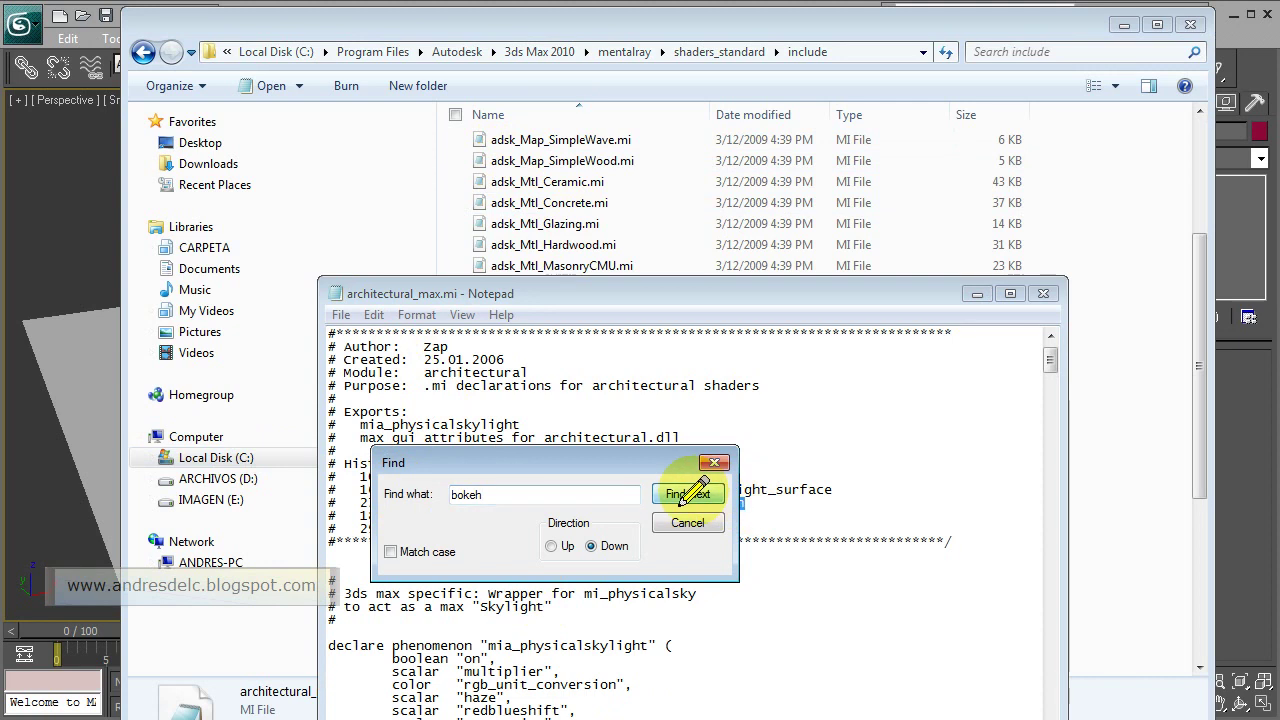
pyautogui.click(690, 494)
pyautogui.click(690, 494)
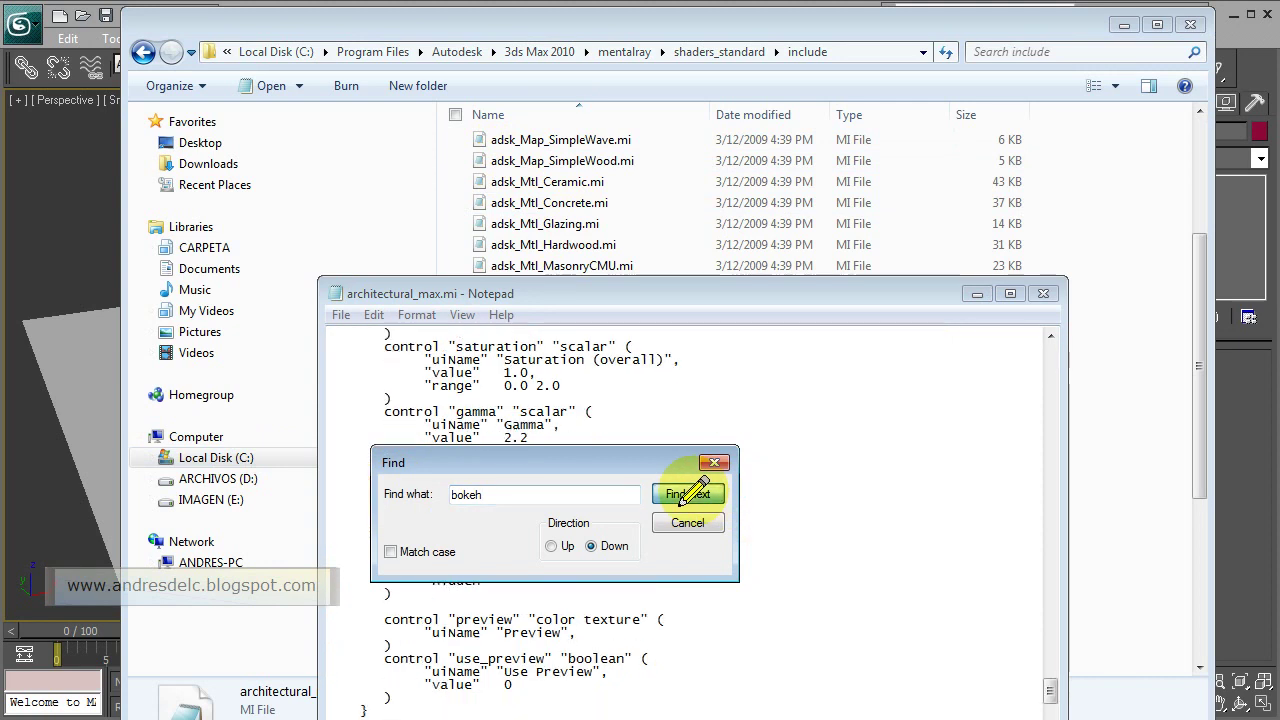
pyautogui.moveTo(651, 457); pyautogui.dragTo(1029, 279)
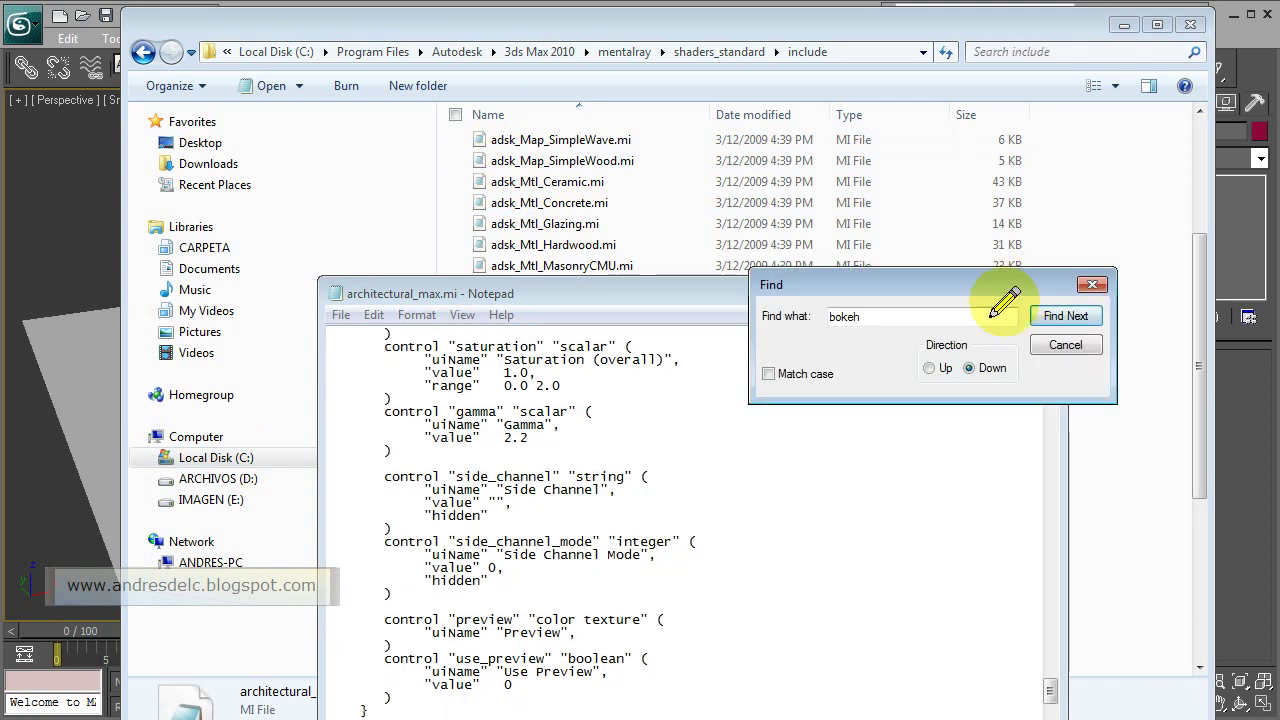
pyautogui.click(726, 652)
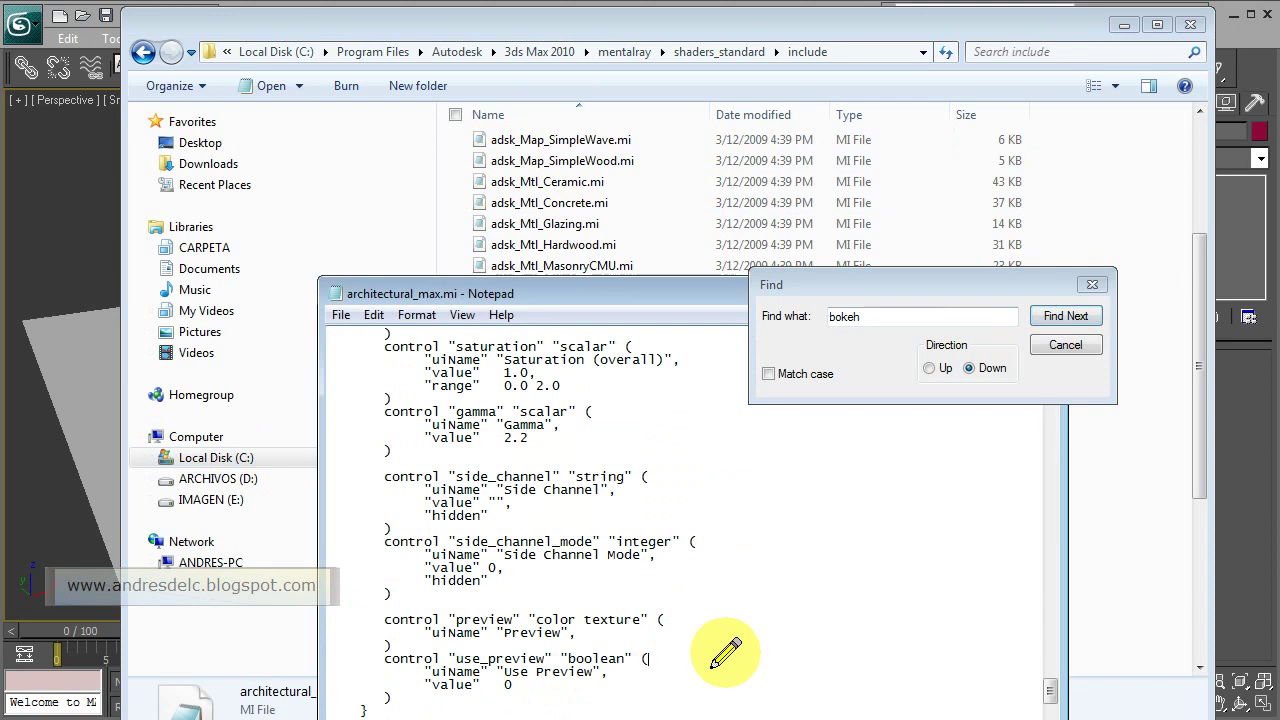
pyautogui.scroll(-1, 726, 652)
pyautogui.moveTo(580, 298); pyautogui.dragTo(560, 147)
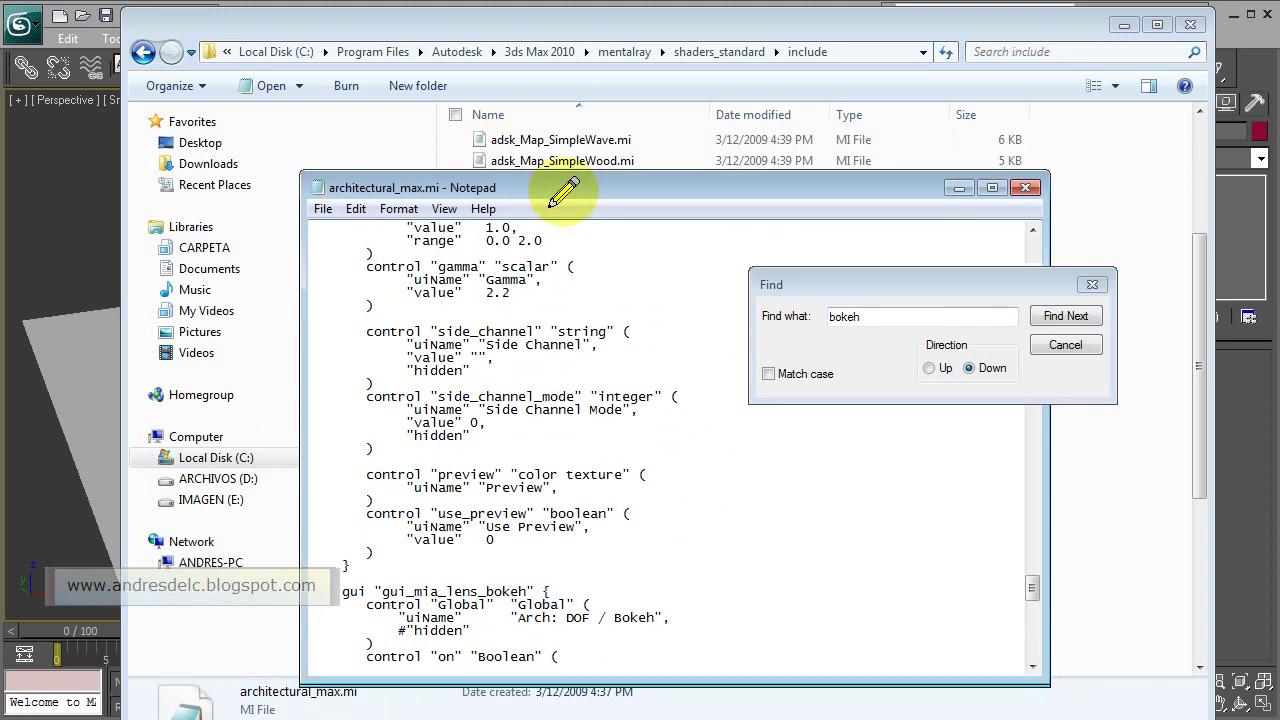
# - Comment out the "hidden" flag of the Arch: DOF / Bokeh entry with #
pyautogui.doubleClick(640, 572)
pyautogui.click(706, 570)
pyautogui.scroll(-2, 715, 570)
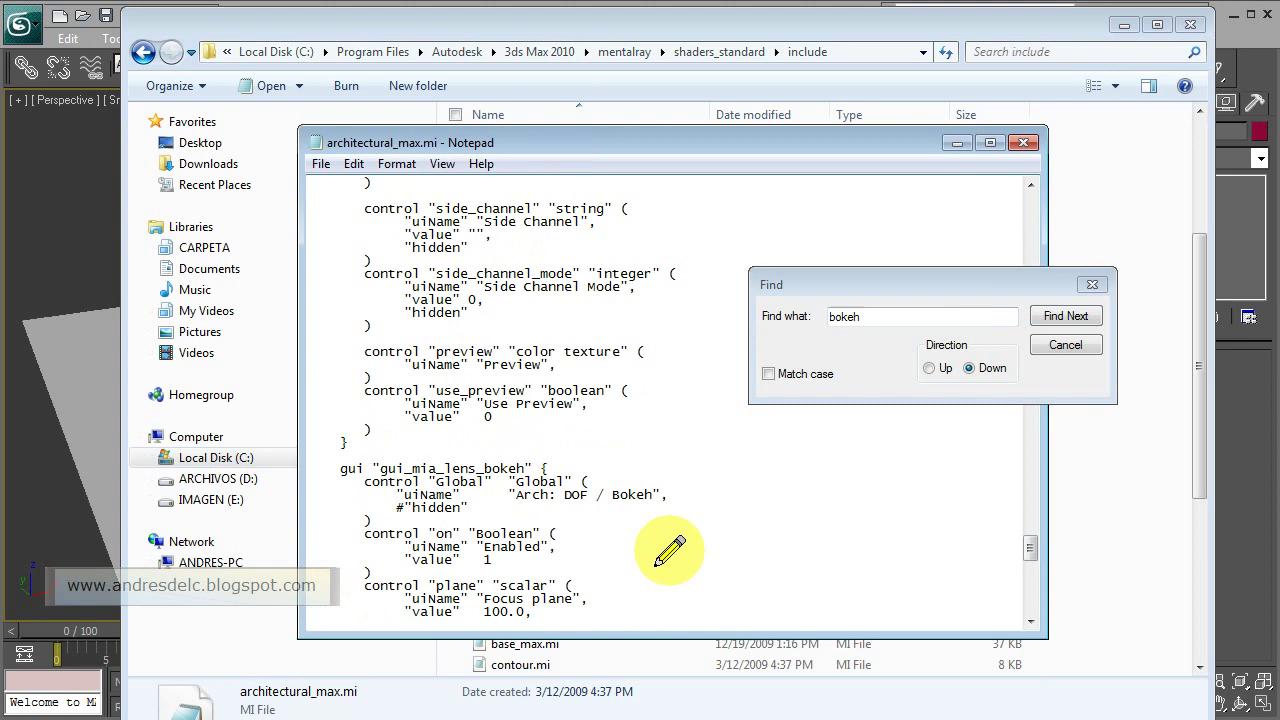
pyautogui.moveTo(404, 507); pyautogui.dragTo(396, 507)
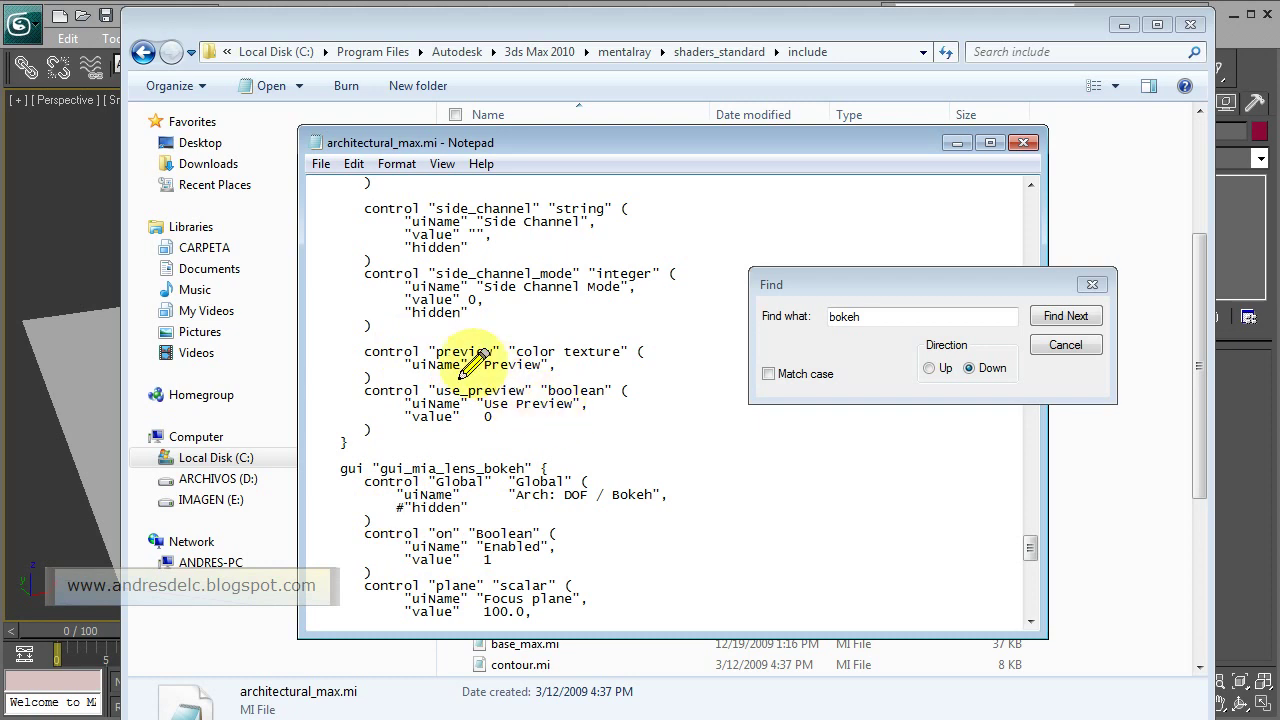
# - Save architectural_max.mi and close the Find box and Notepad
pyautogui.click(318, 168)
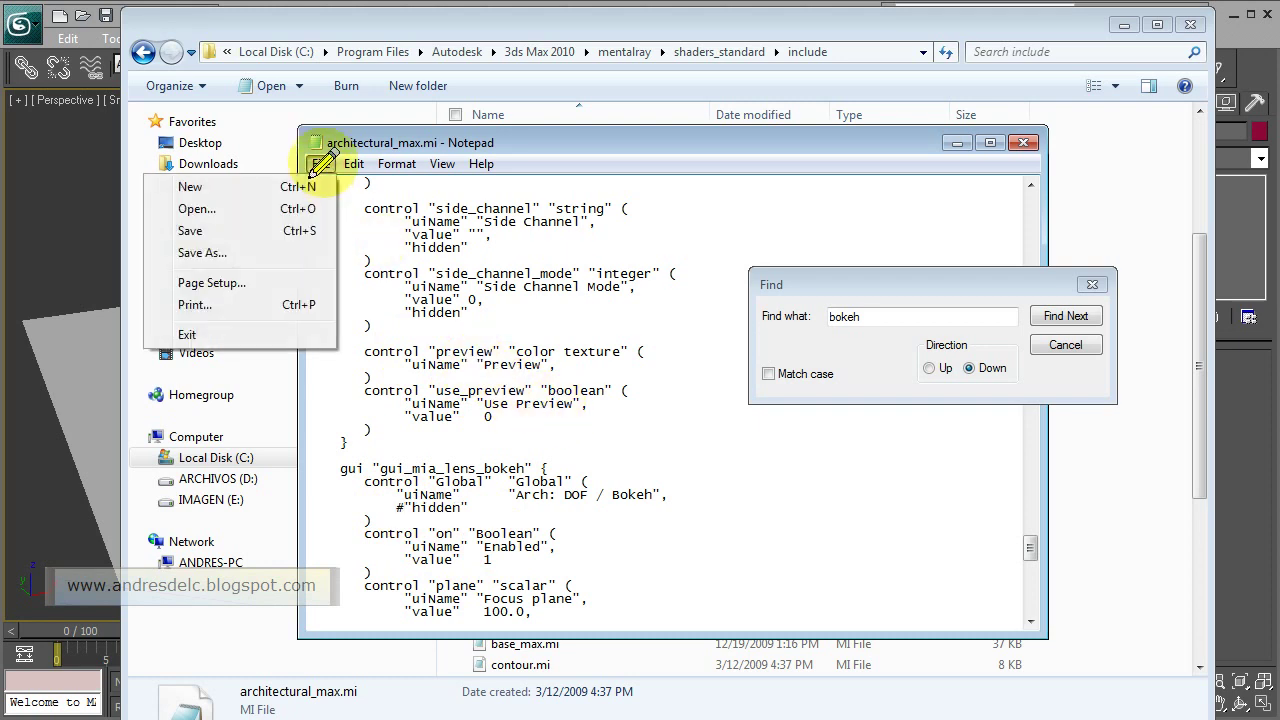
pyautogui.click(220, 236)
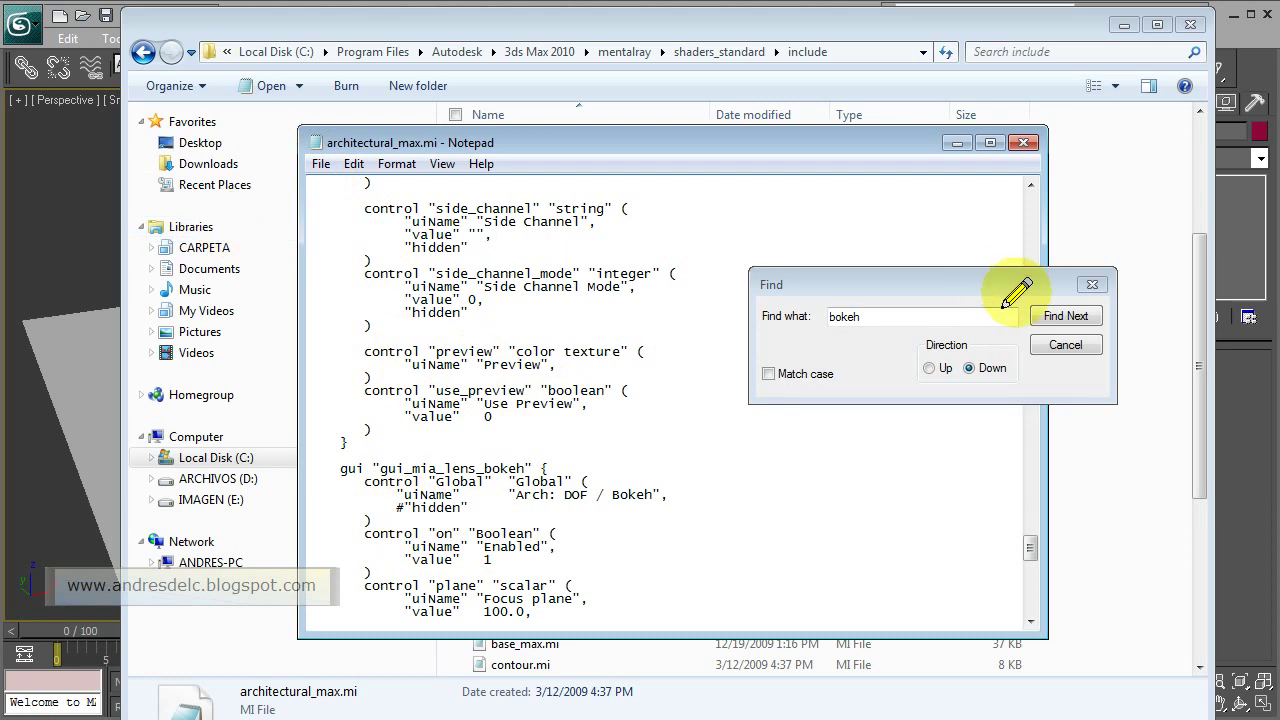
pyautogui.click(1092, 284)
pyautogui.click(1023, 143)
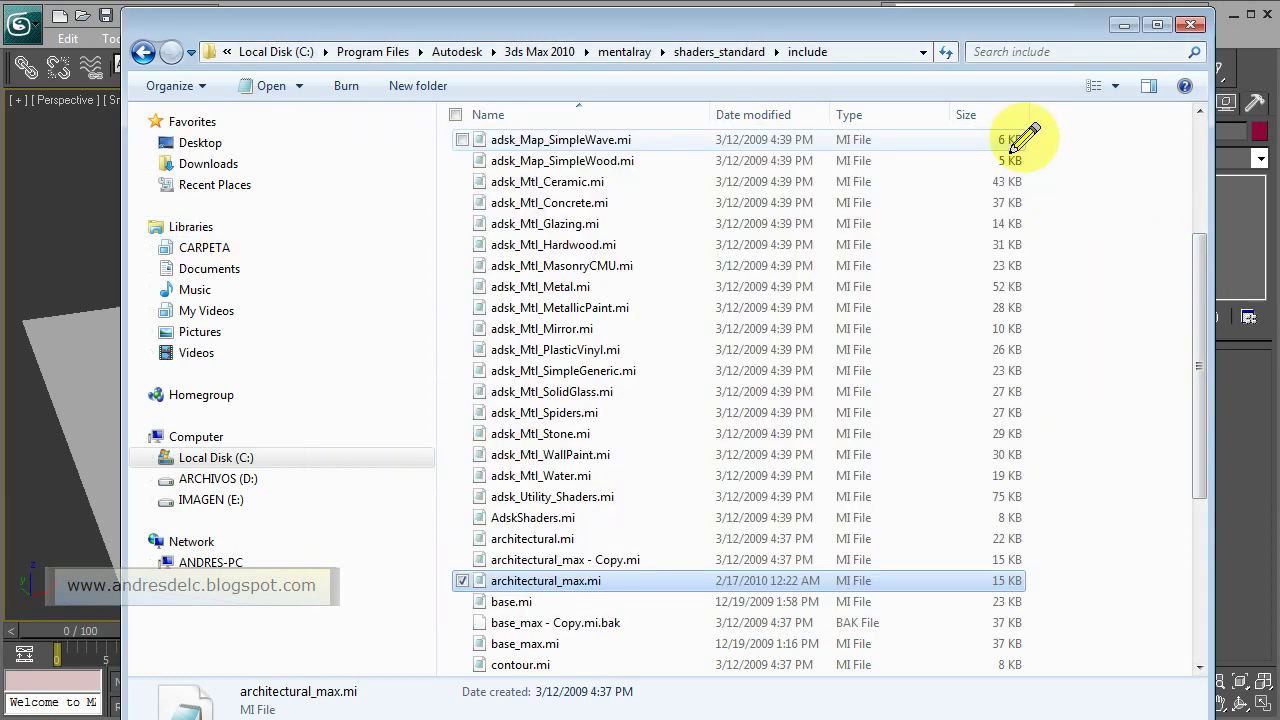
# - Put Arch: DOF / Bokeh in the Renderer tab's Camera Shaders Lens slot and render
pyautogui.click(1190, 24)
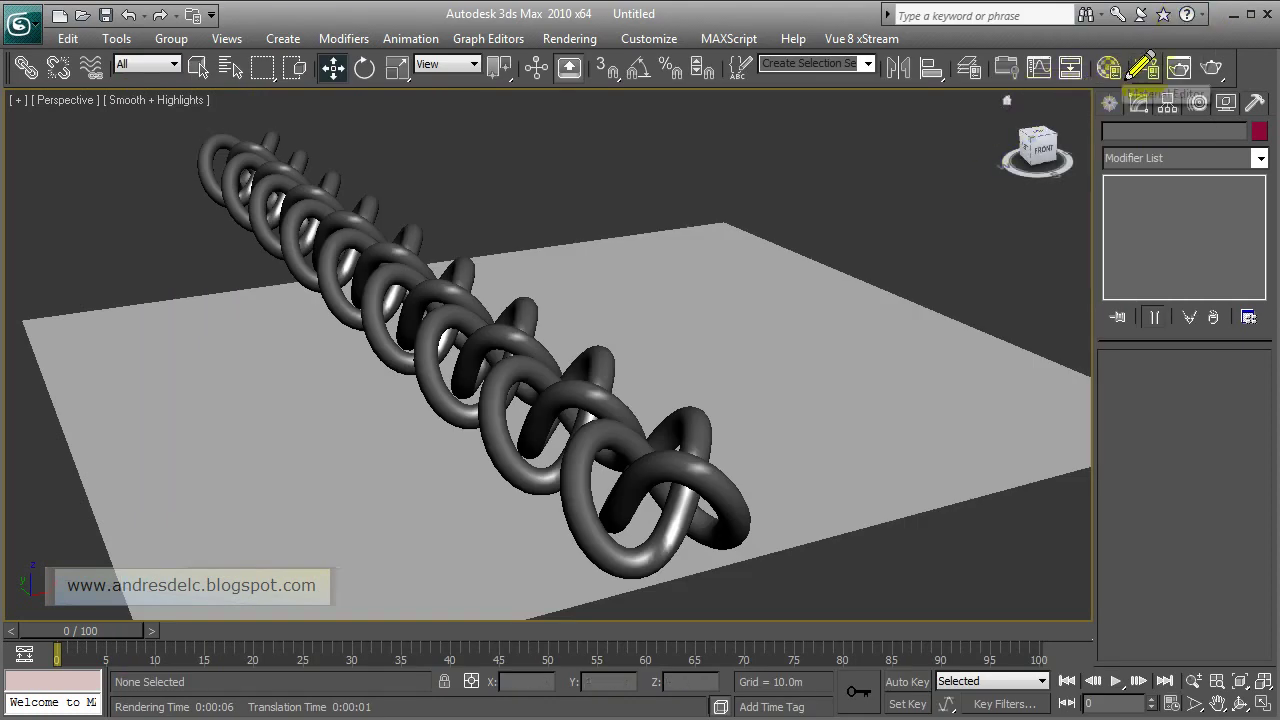
pyautogui.click(1143, 67)
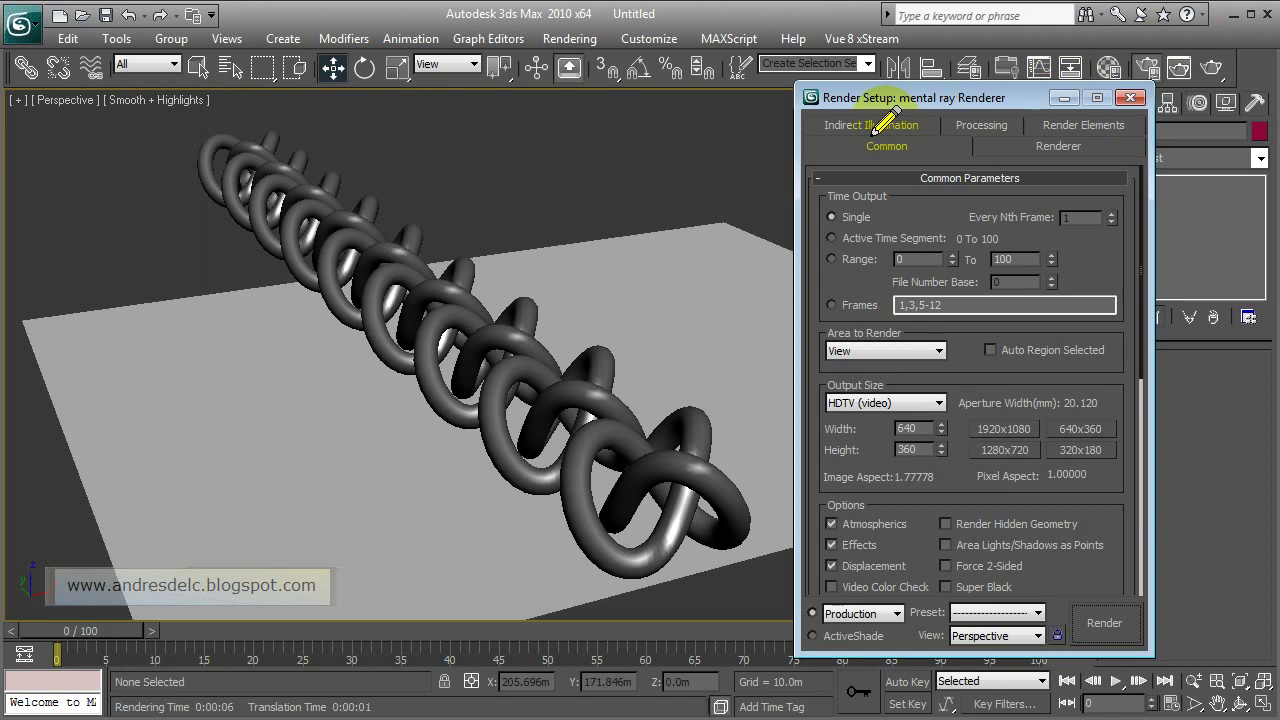
pyautogui.click(1050, 146)
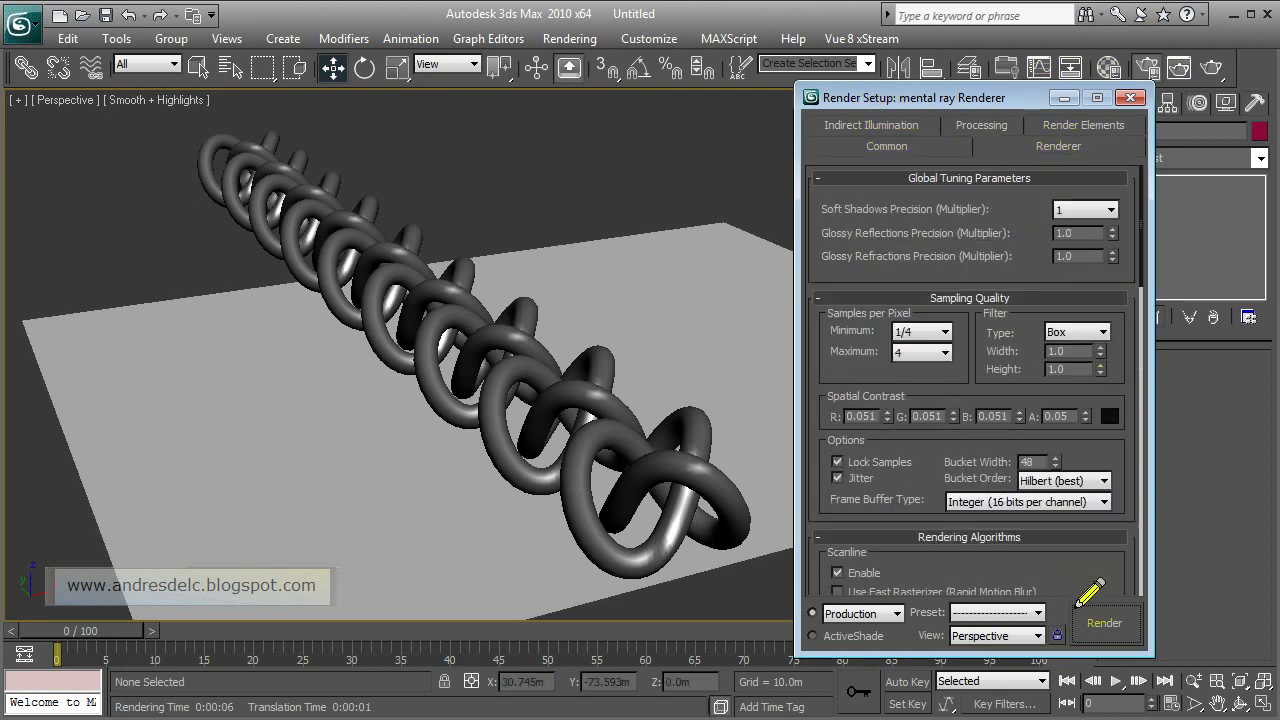
pyautogui.moveTo(1088, 593); pyautogui.dragTo(1060, 277)
pyautogui.moveTo(1037, 508); pyautogui.dragTo(1043, 185)
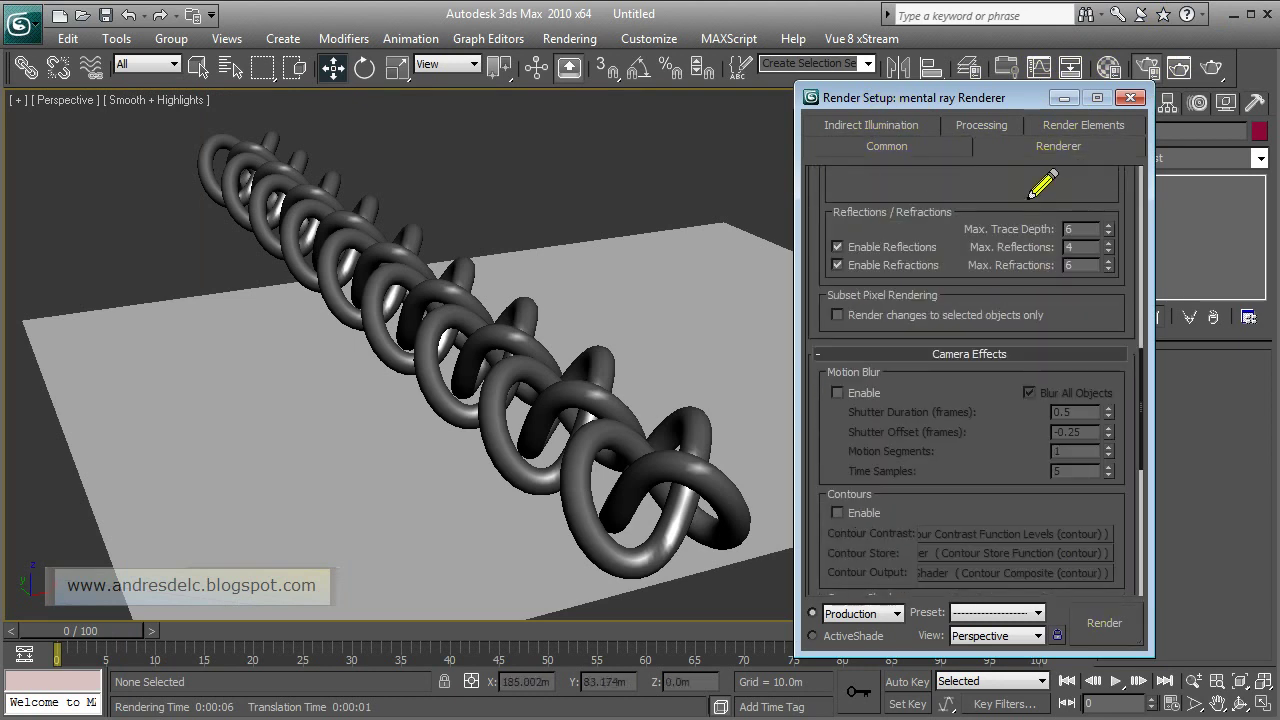
pyautogui.moveTo(980, 457); pyautogui.dragTo(966, 371)
pyautogui.moveTo(891, 486); pyautogui.dragTo(890, 382)
pyautogui.click(955, 350)
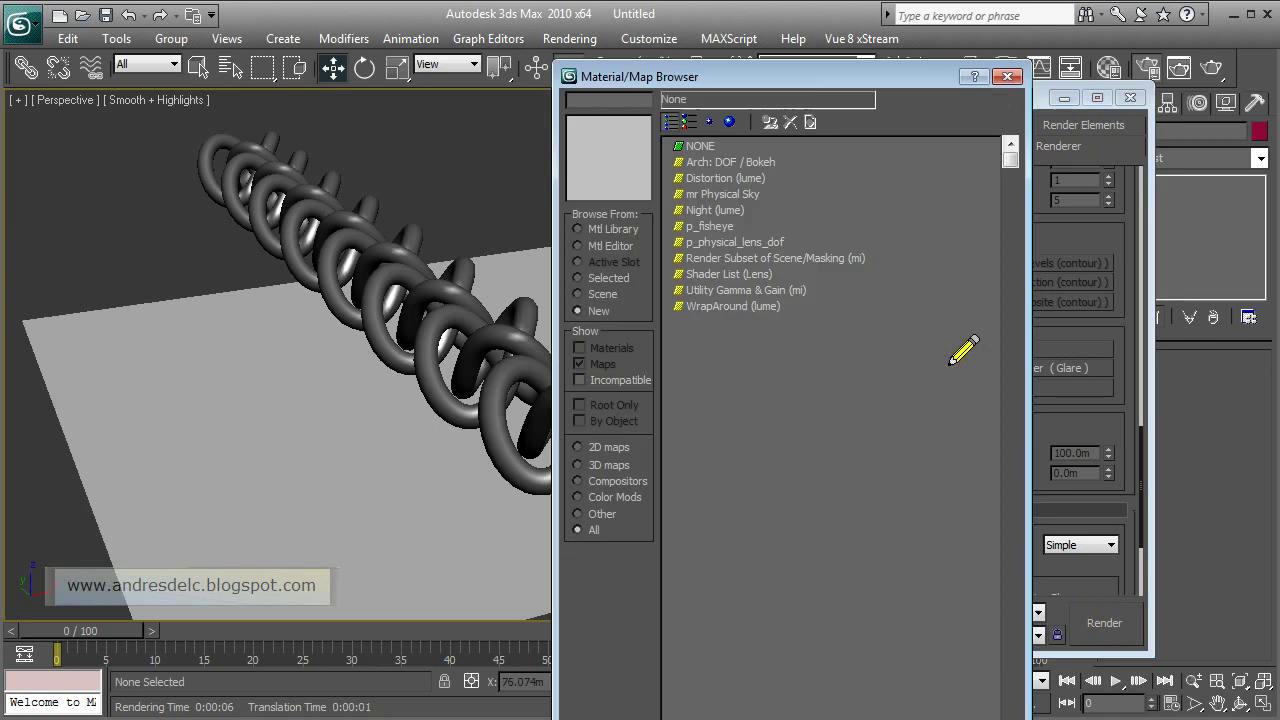
pyautogui.click(708, 164)
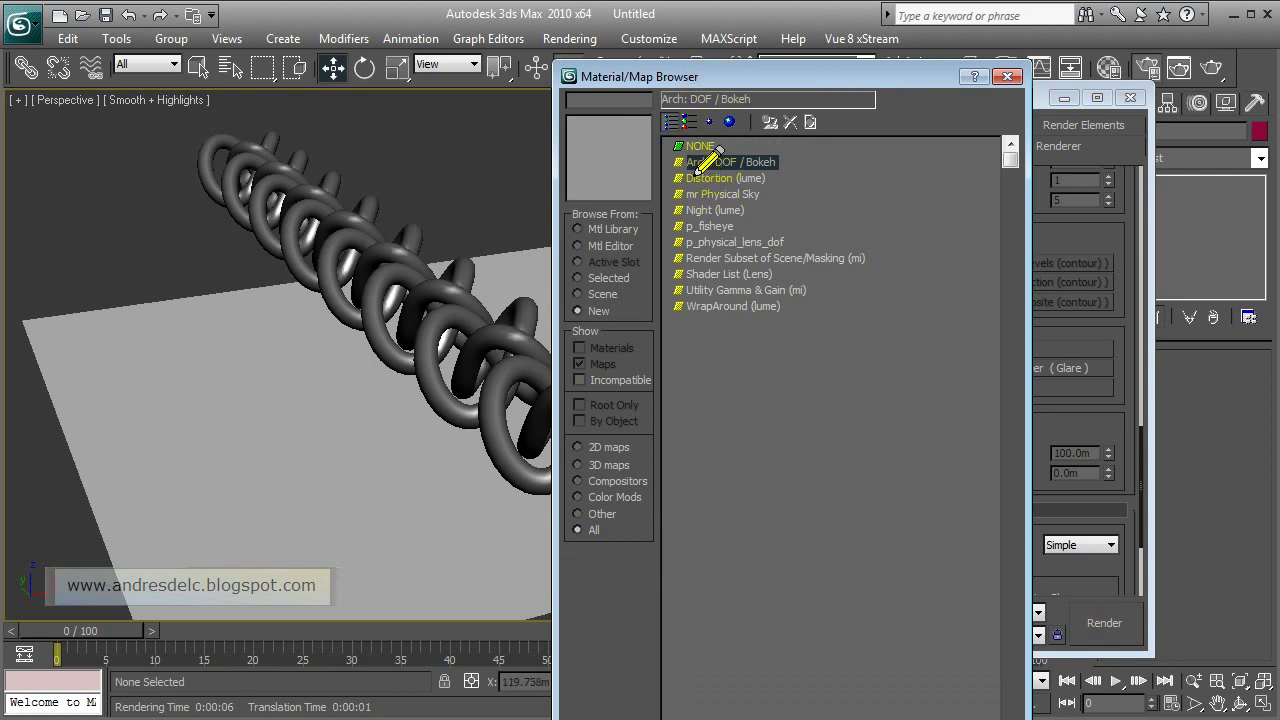
pyautogui.doubleClick(706, 163)
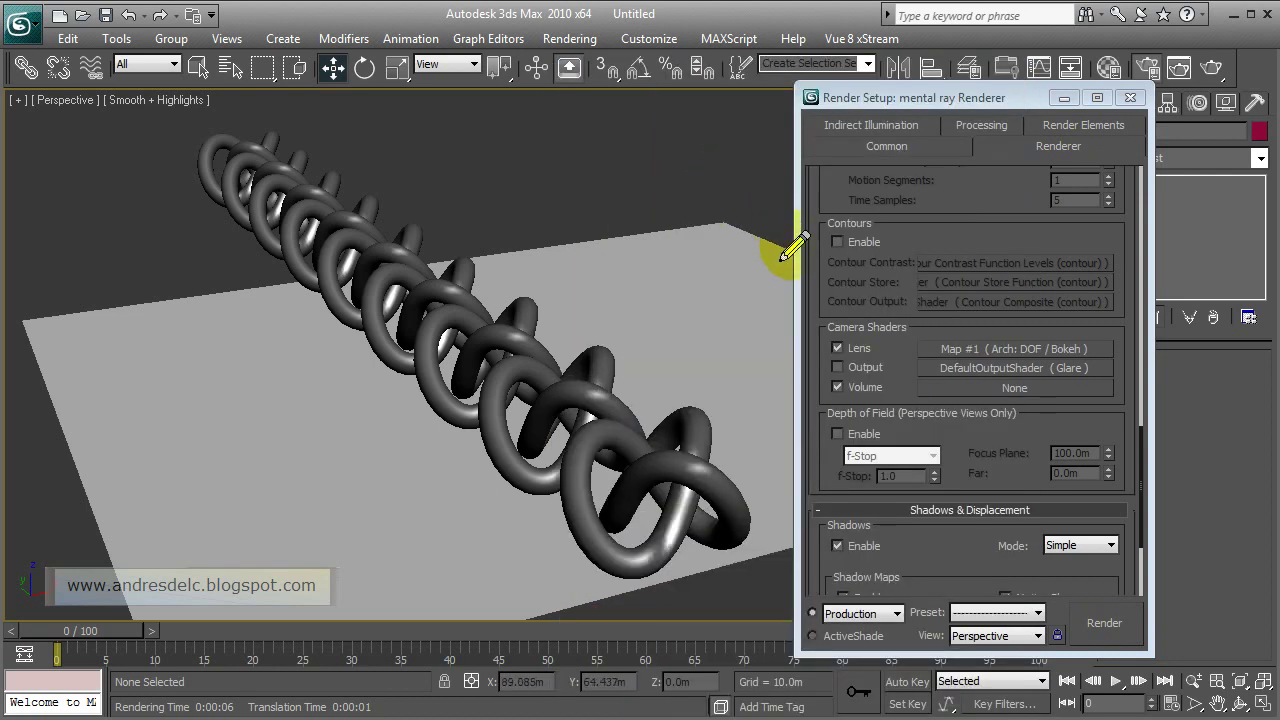
pyautogui.click(1100, 622)
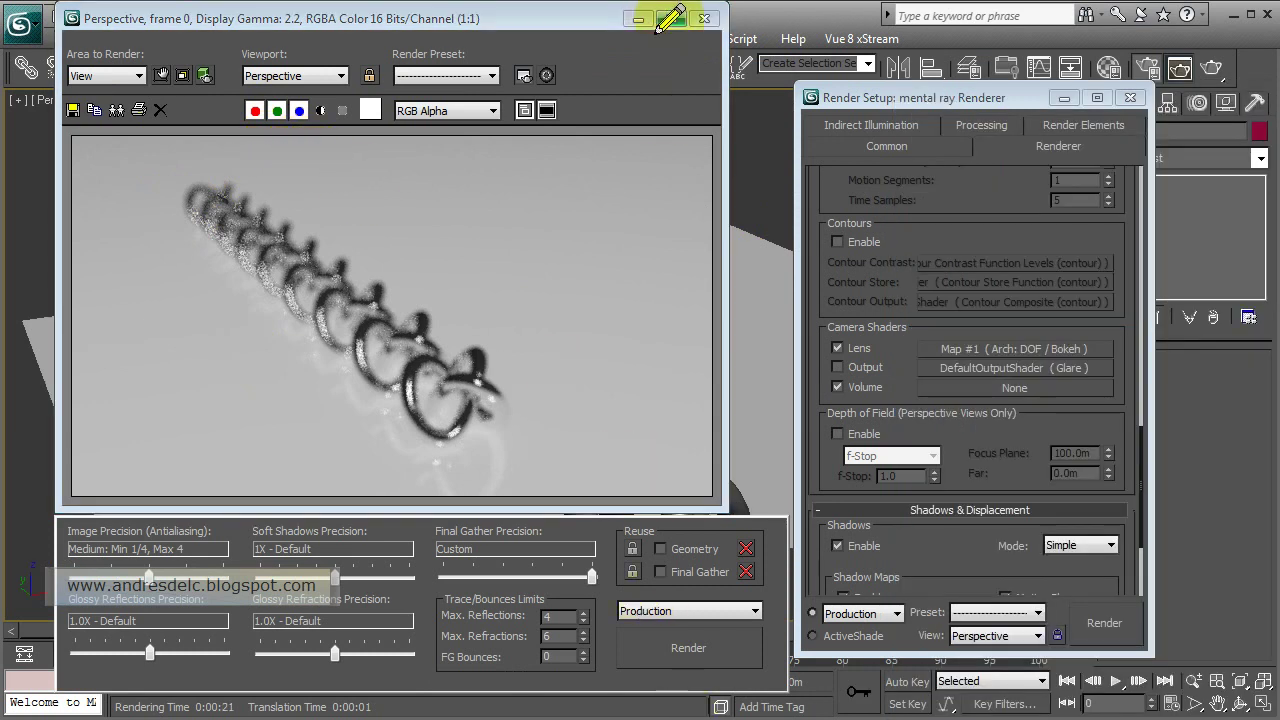
# - Close the finished depth-of-field render window after reviewing the bokeh blur
pyautogui.click(704, 18)
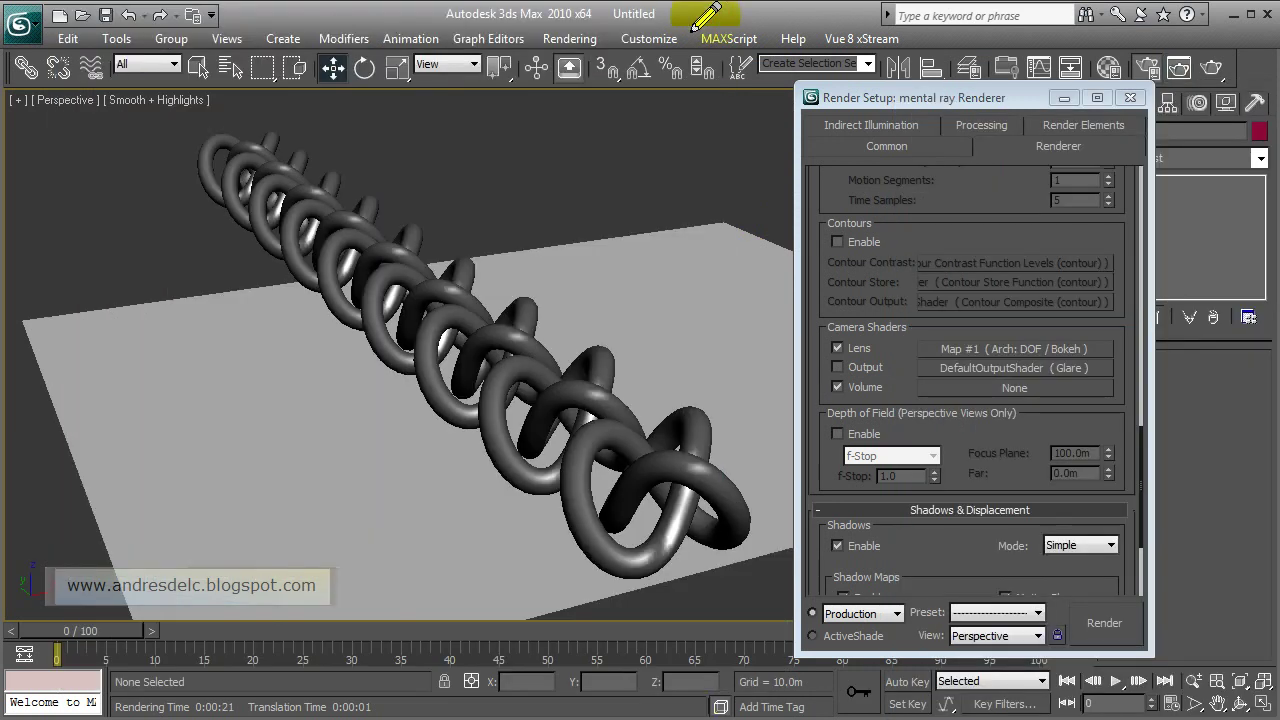
# - Close Render Setup and create Camera01 from the Perspective view
pyautogui.click(1129, 98)
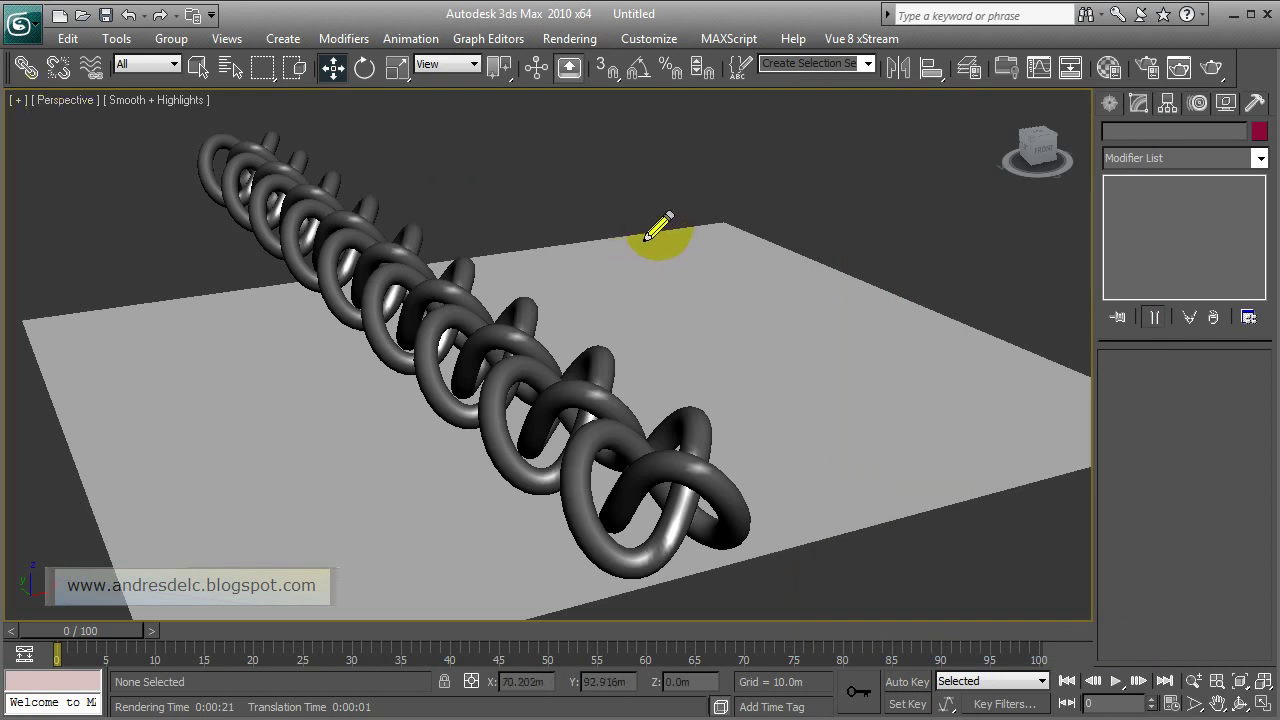
pyautogui.click(226, 40)
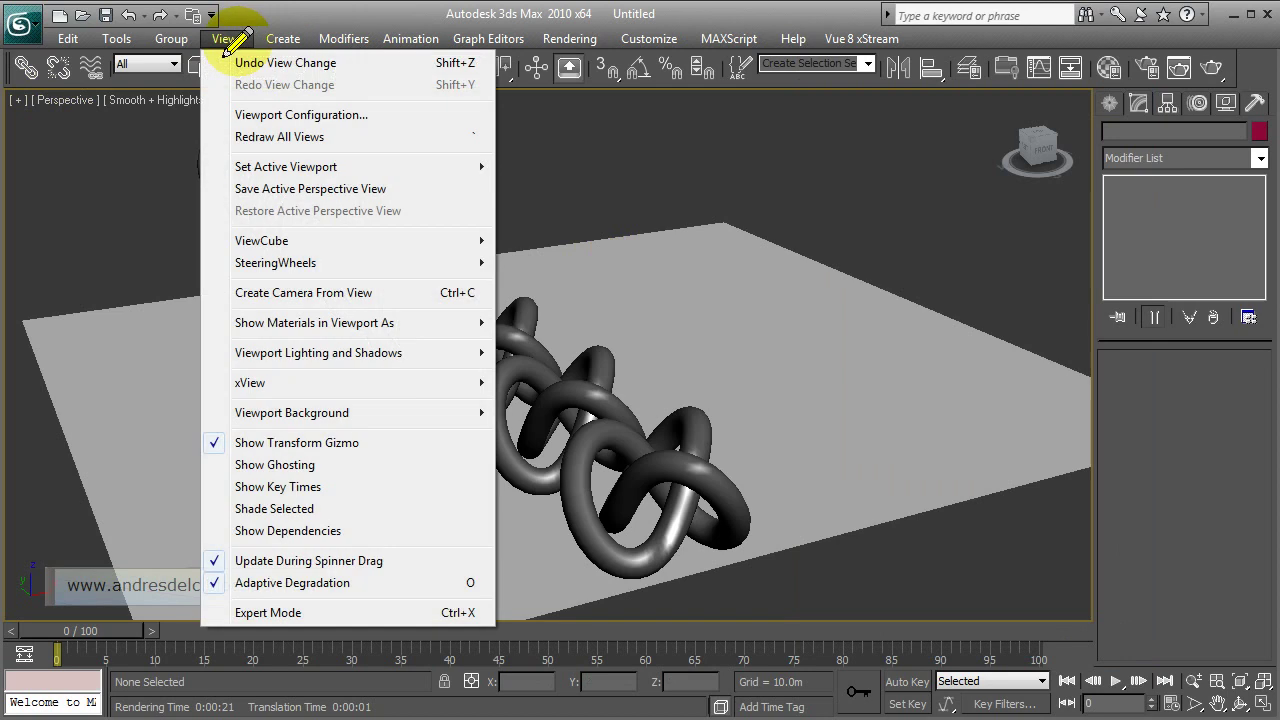
pyautogui.click(333, 296)
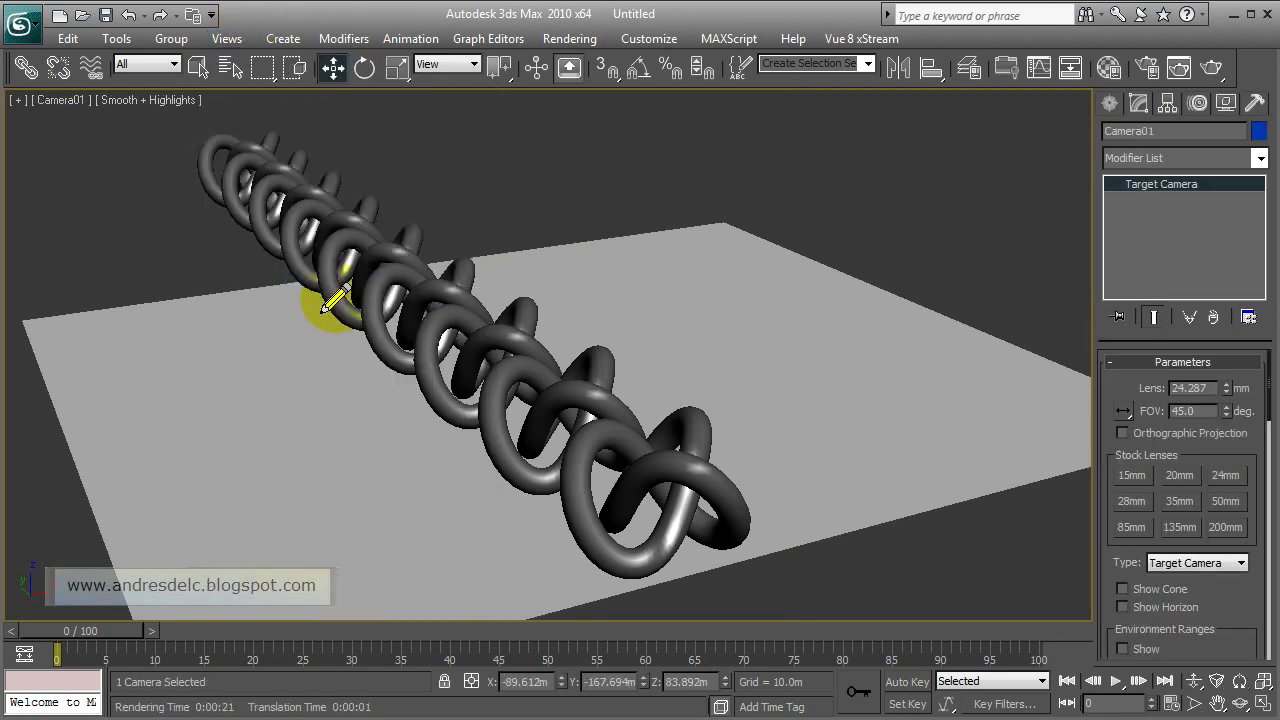
# - Stretch Camera01's target out to the chain at 154.36m and maximize the camera view
pyautogui.click(1257, 703)
pyautogui.middleClick(363, 257)
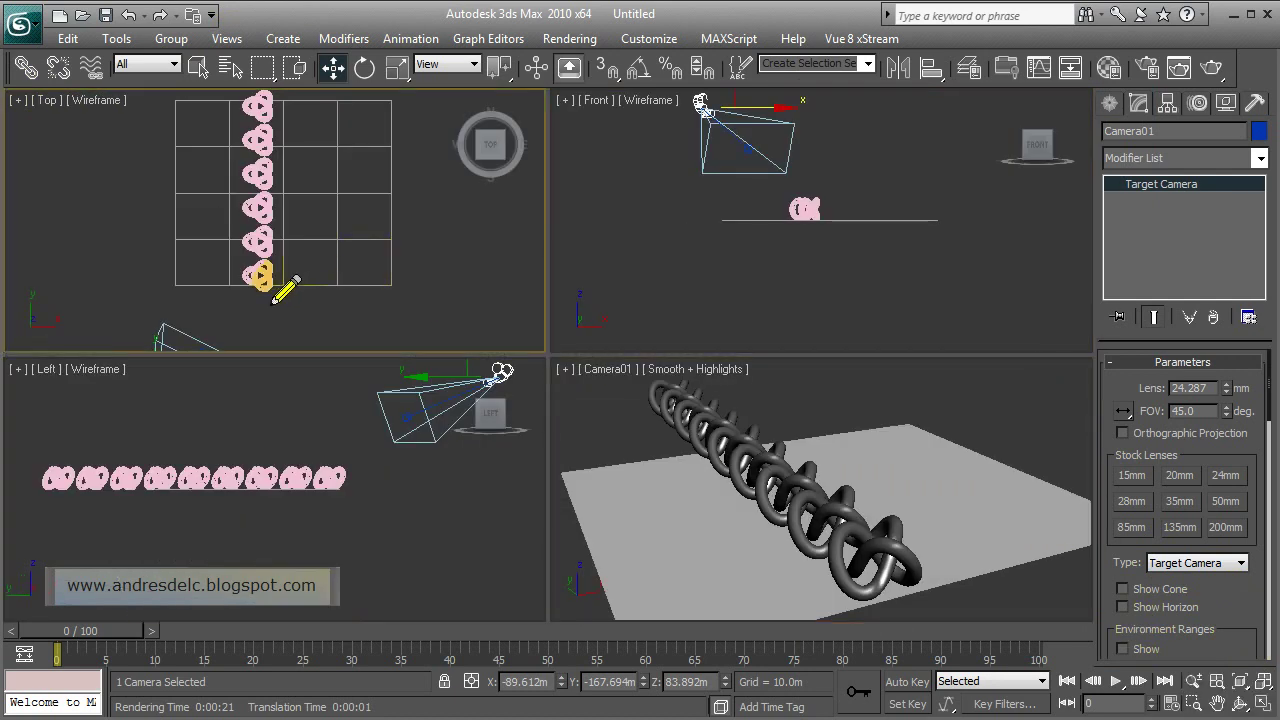
pyautogui.moveTo(284, 288); pyautogui.dragTo(322, 205, button='middle')
pyautogui.scroll(-3, 322, 205)
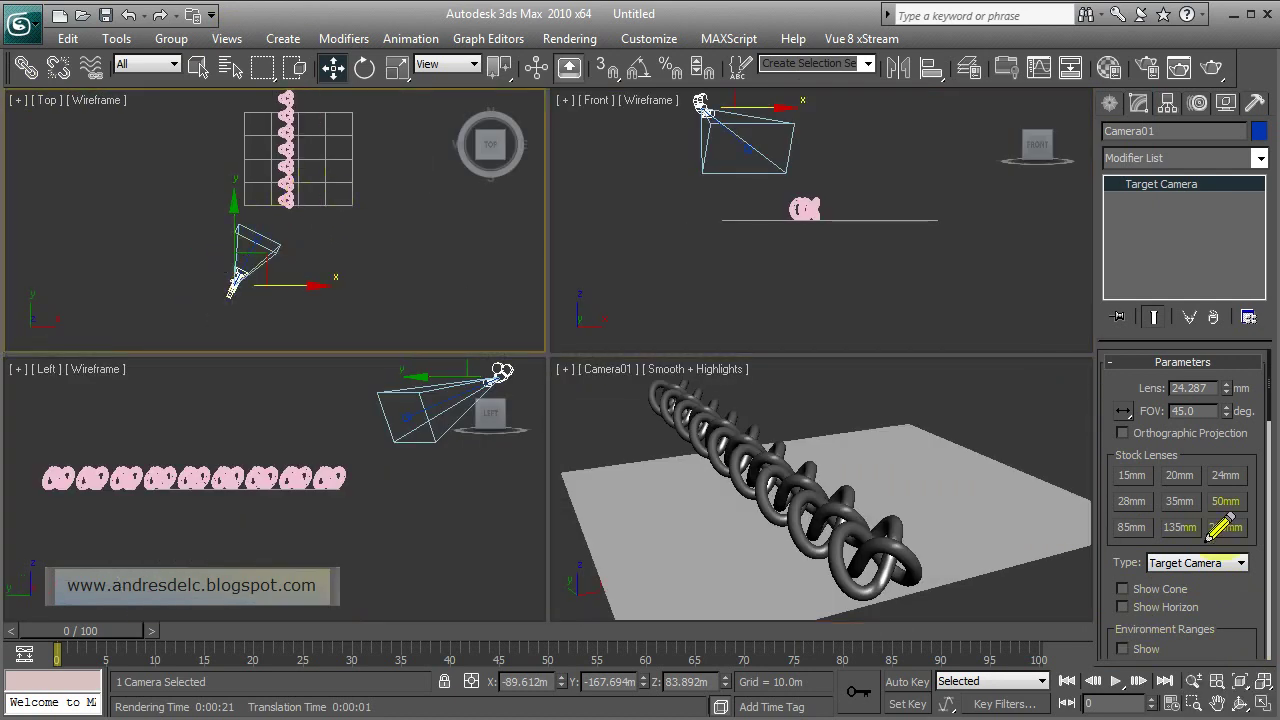
pyautogui.scroll(-2, 1236, 628)
pyautogui.scroll(-2, 1225, 515)
pyautogui.scroll(-2, 1222, 512)
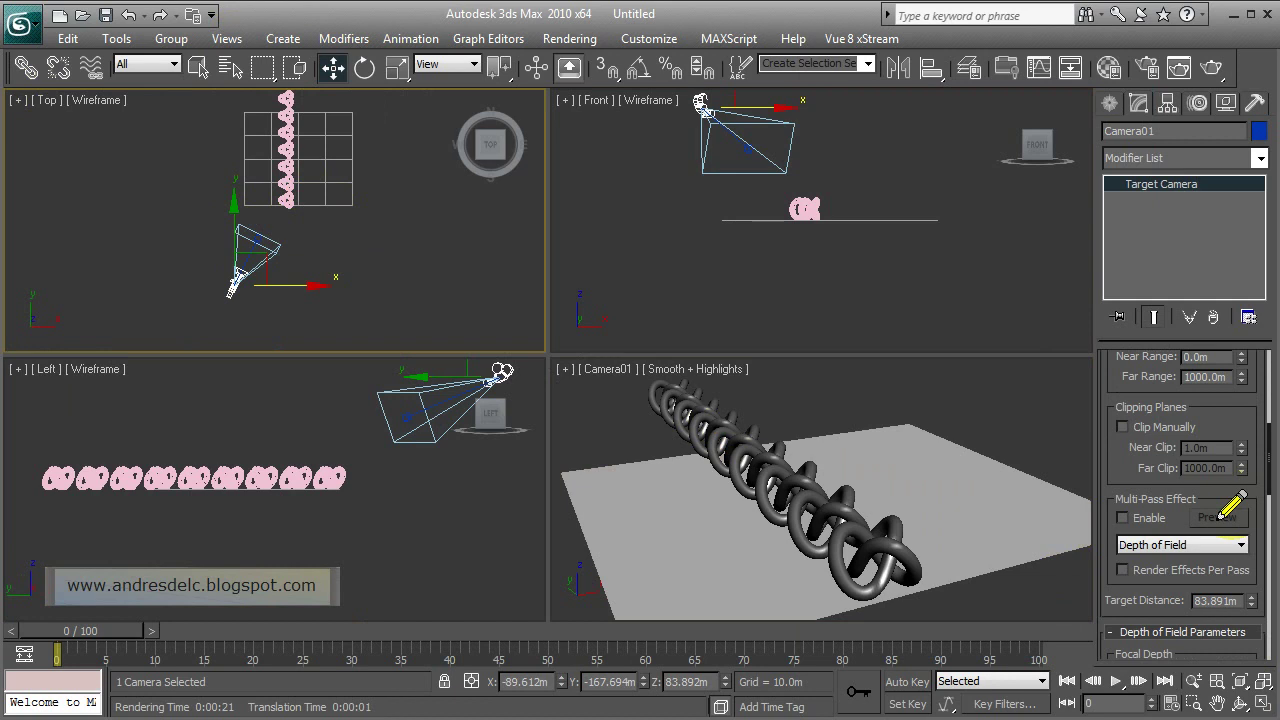
pyautogui.scroll(-2, 1222, 512)
pyautogui.scroll(-2, 1222, 512)
pyautogui.scroll(-2, 1212, 512)
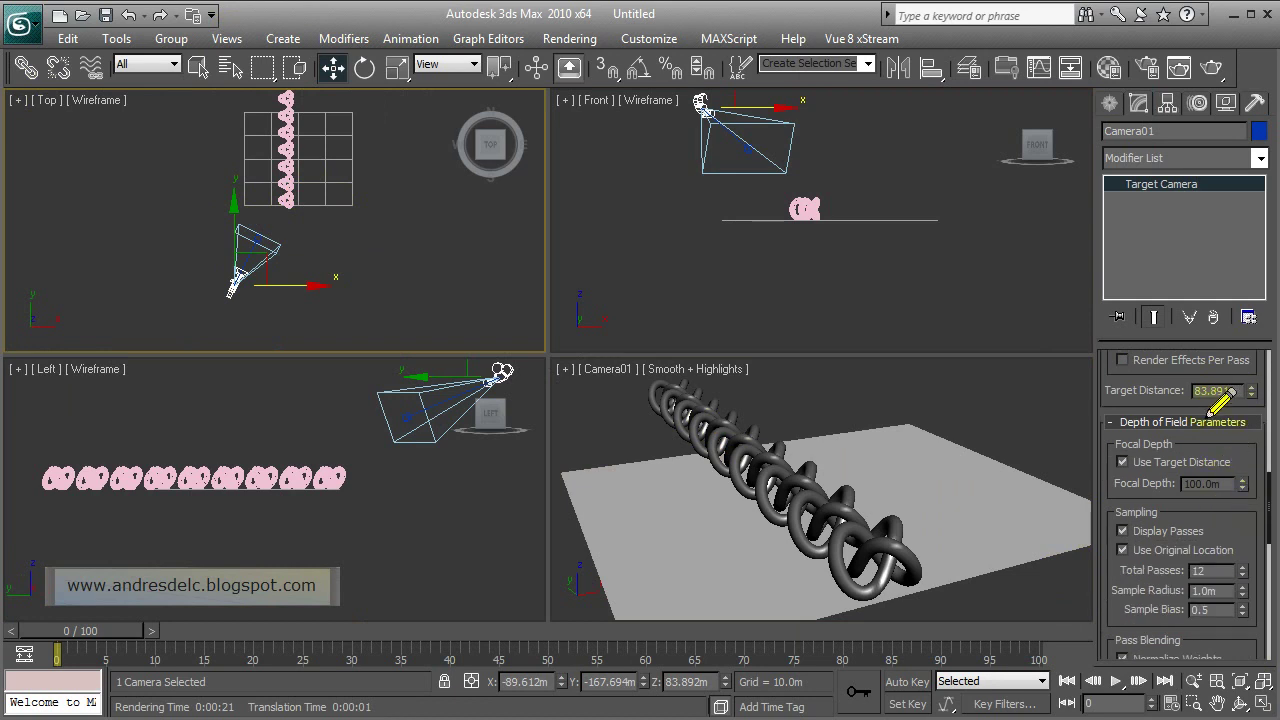
pyautogui.moveTo(1205, 405)
pyautogui.mouseDown()
pyautogui.moveTo(1240, 399)
pyautogui.moveTo(1249, 325)
pyautogui.mouseUp()
pyautogui.moveTo(287, 163); pyautogui.dragTo(279, 209)
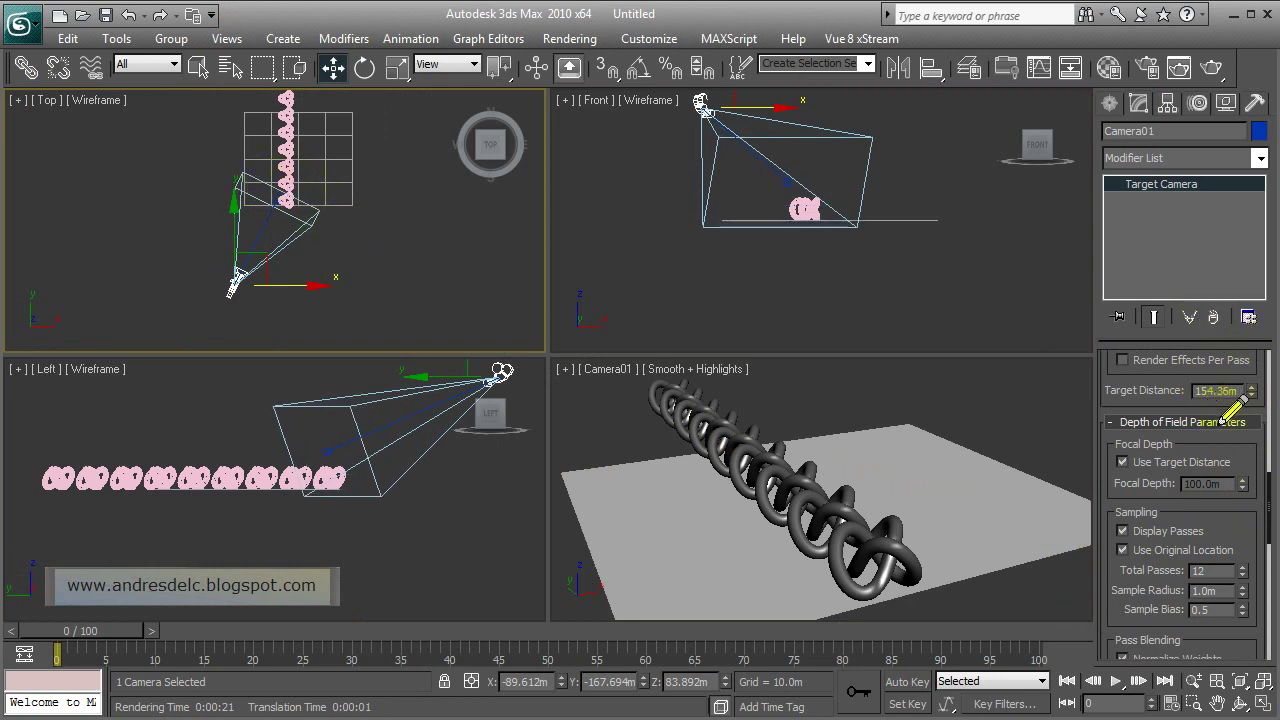
pyautogui.middleClick(880, 470)
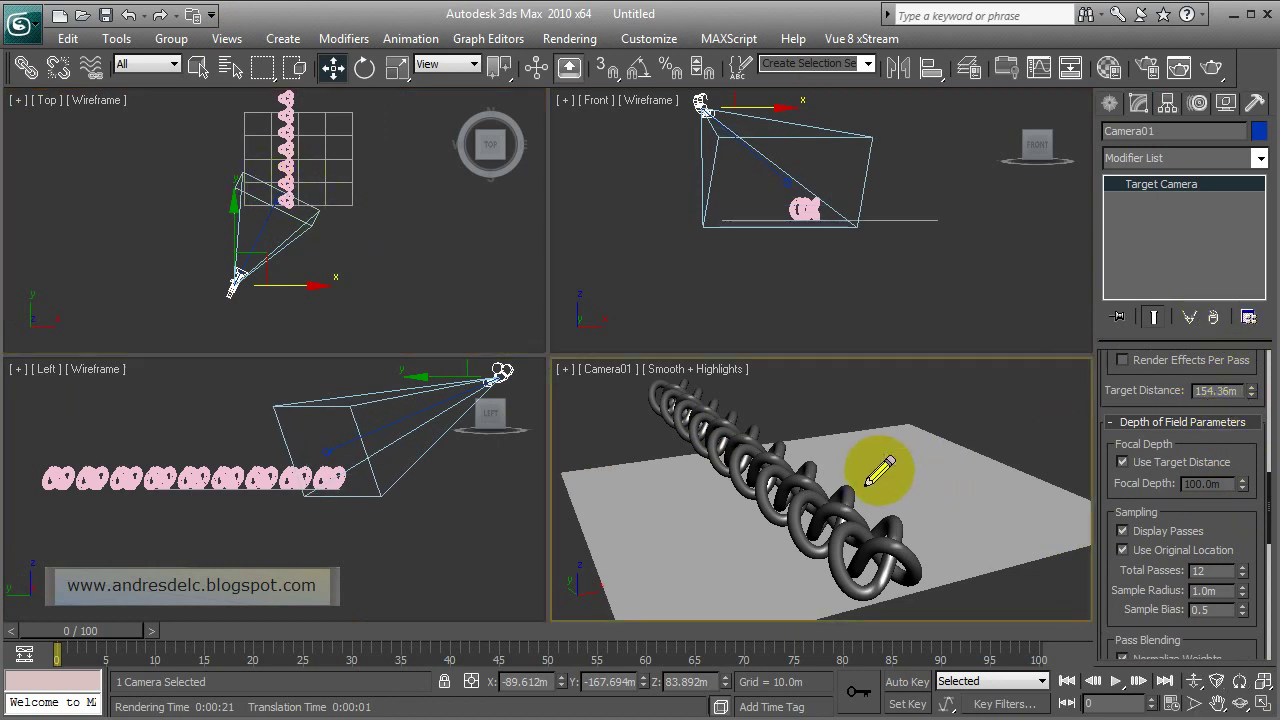
pyautogui.click(1262, 703)
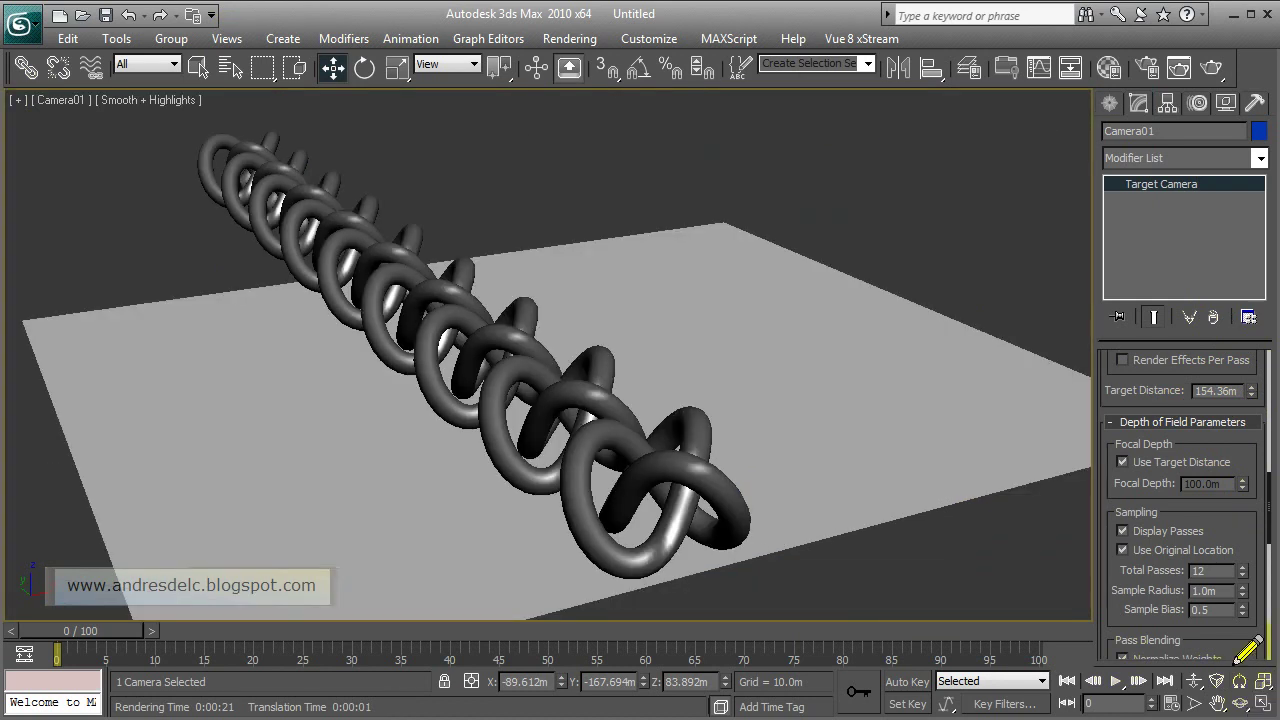
# - Instance the Arch: DOF / Bokeh lens shader from Render Setup into a free Material Editor slot
pyautogui.click(1152, 64)
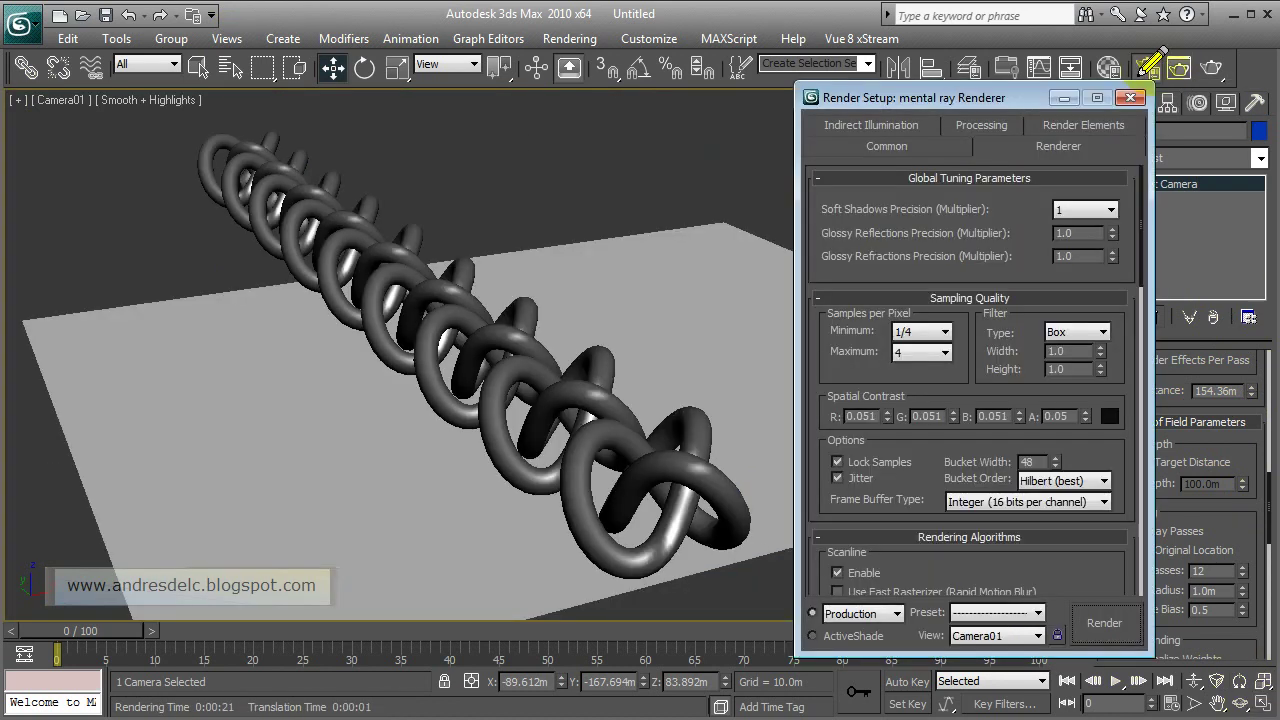
pyautogui.click(1108, 67)
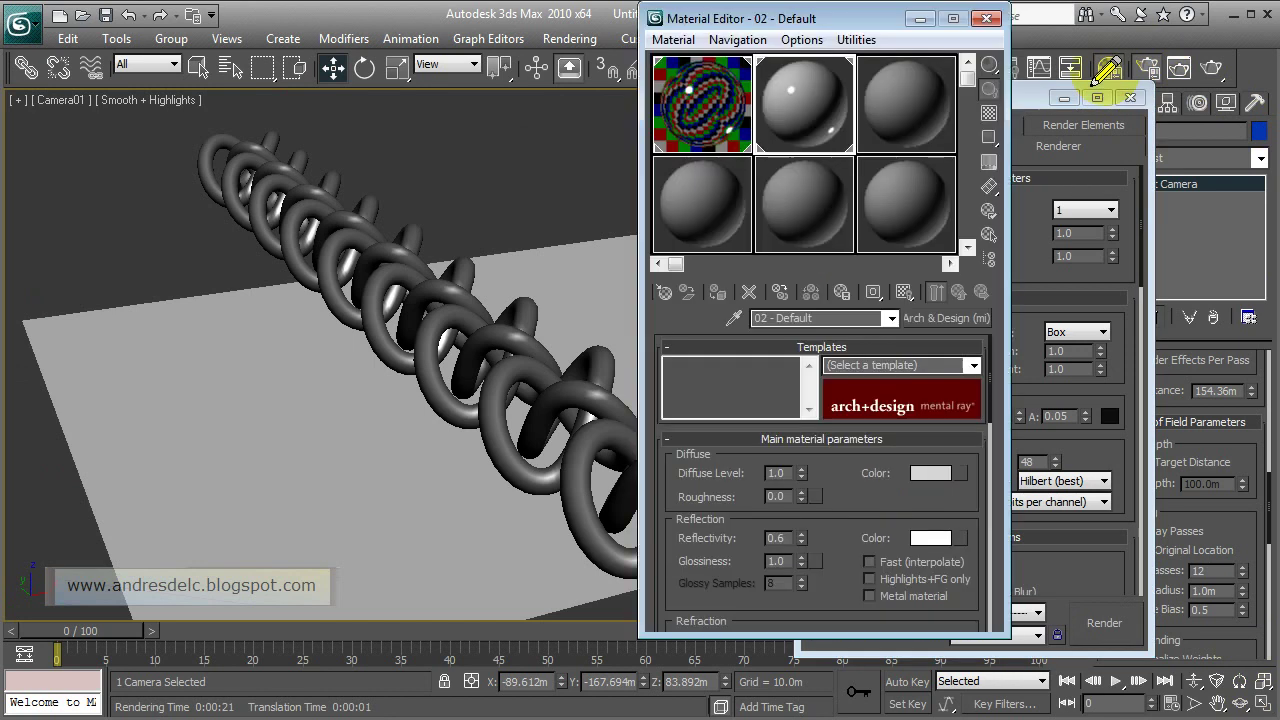
pyautogui.moveTo(870, 18); pyautogui.dragTo(597, 44)
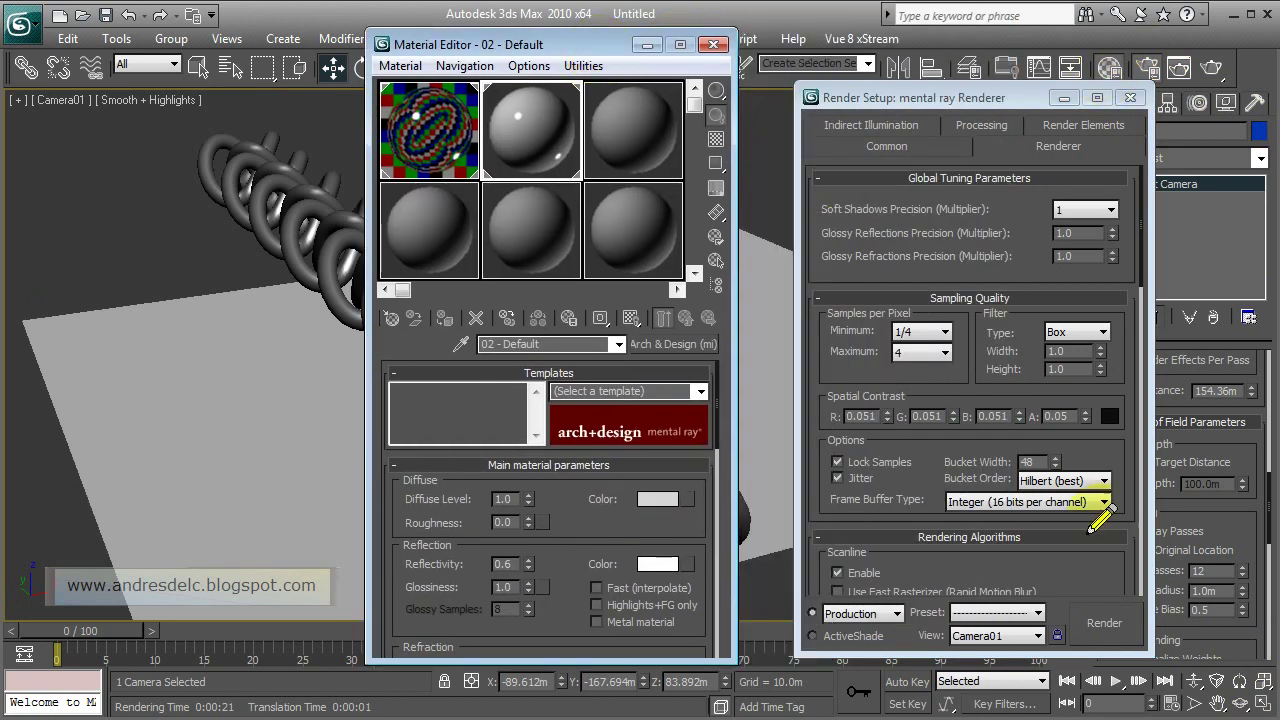
pyautogui.moveTo(1100, 520); pyautogui.dragTo(1040, 297)
pyautogui.moveTo(1046, 463); pyautogui.dragTo(1051, 206)
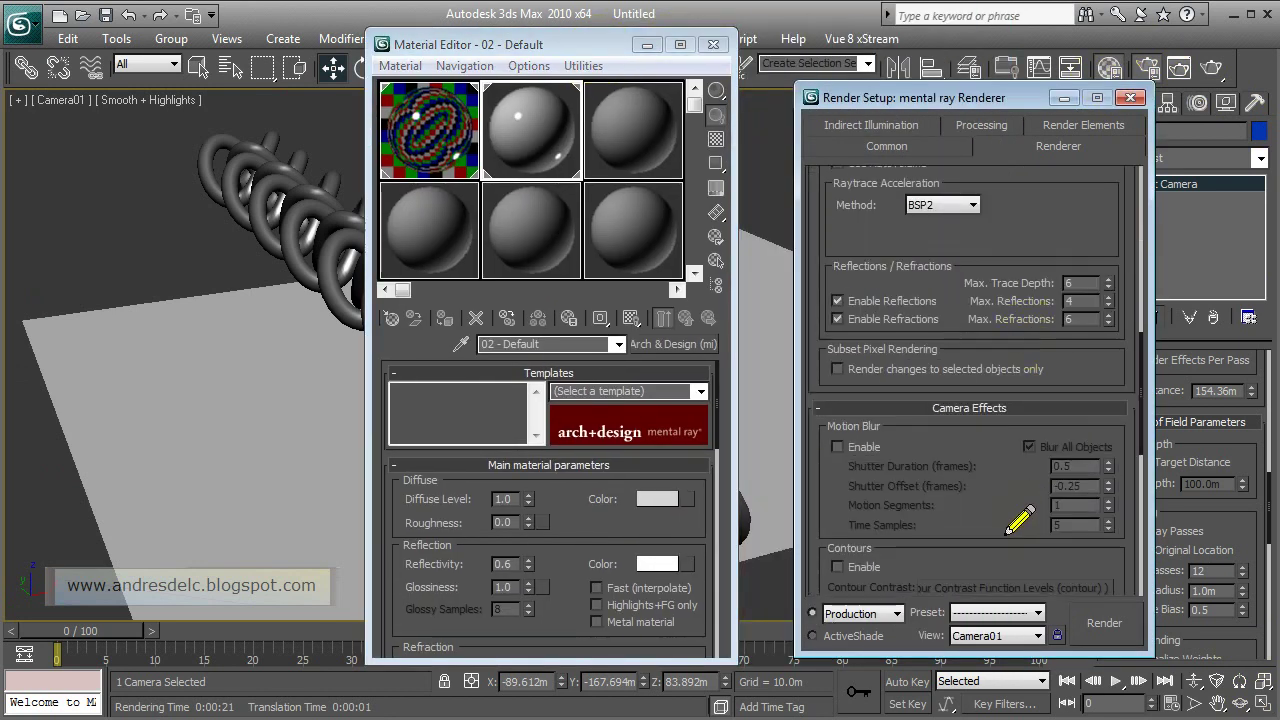
pyautogui.moveTo(1010, 530); pyautogui.dragTo(1030, 125)
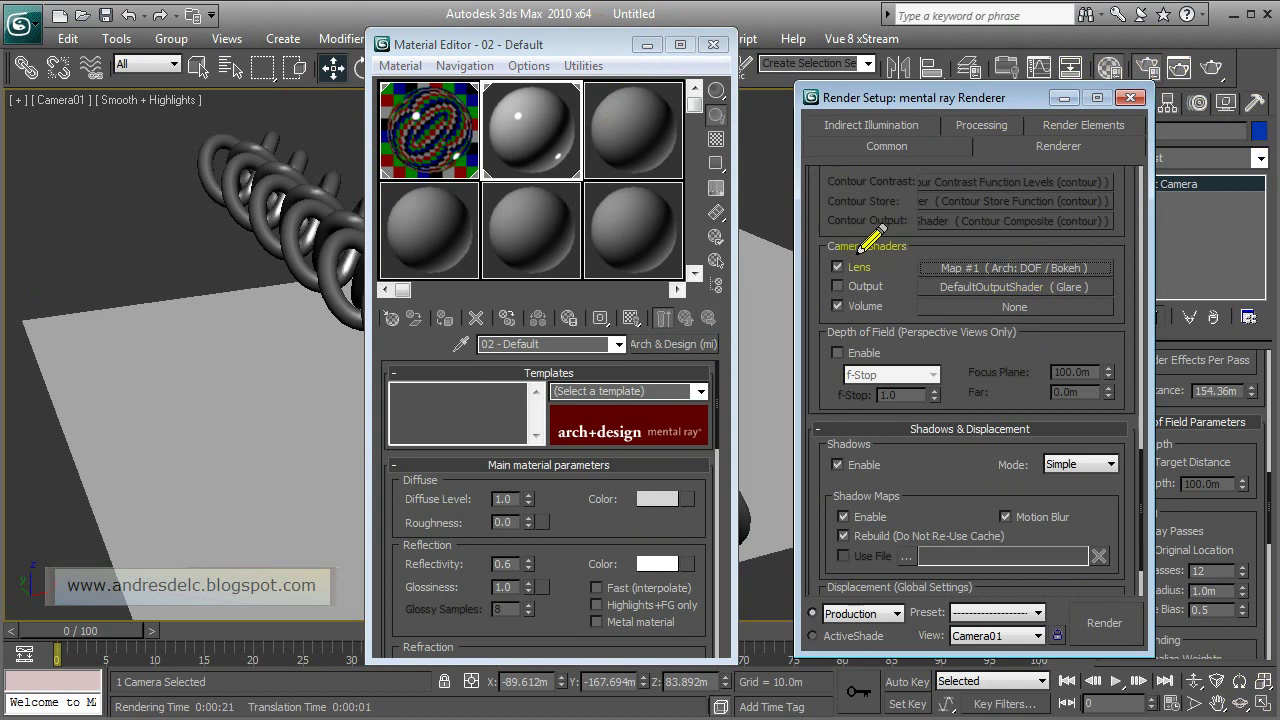
pyautogui.moveTo(622, 160); pyautogui.dragTo(622, 160)
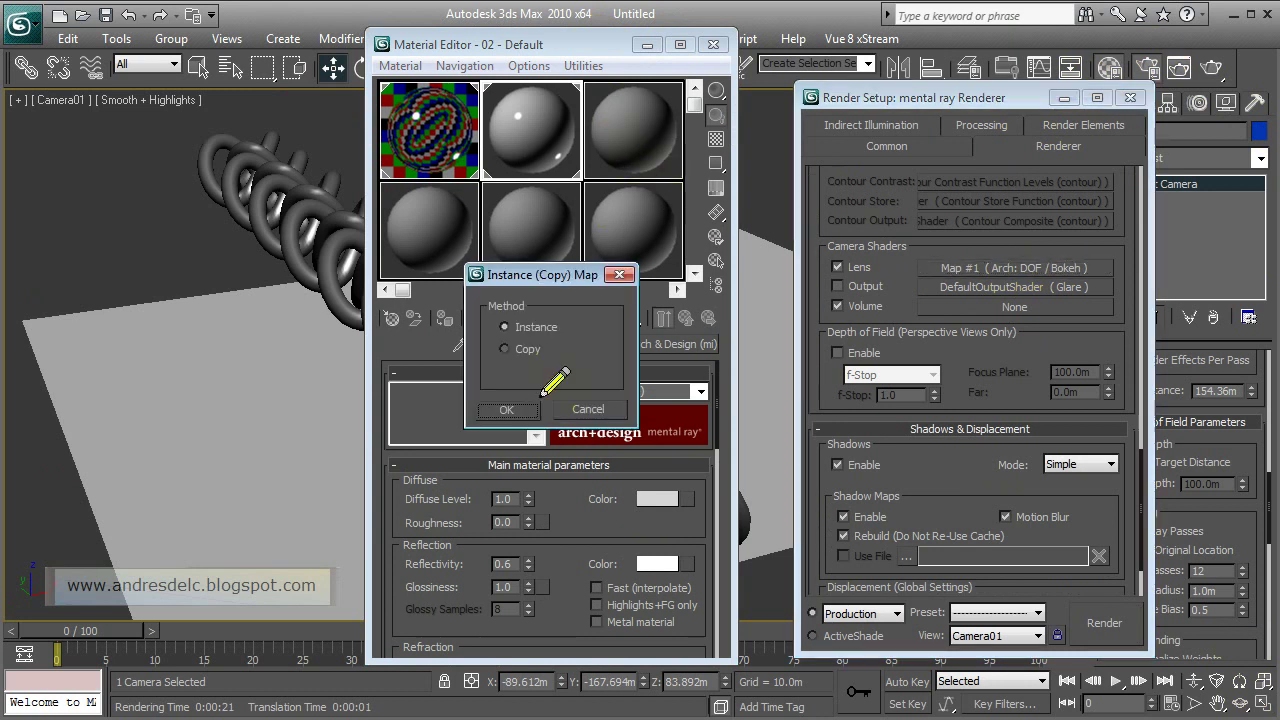
pyautogui.click(504, 410)
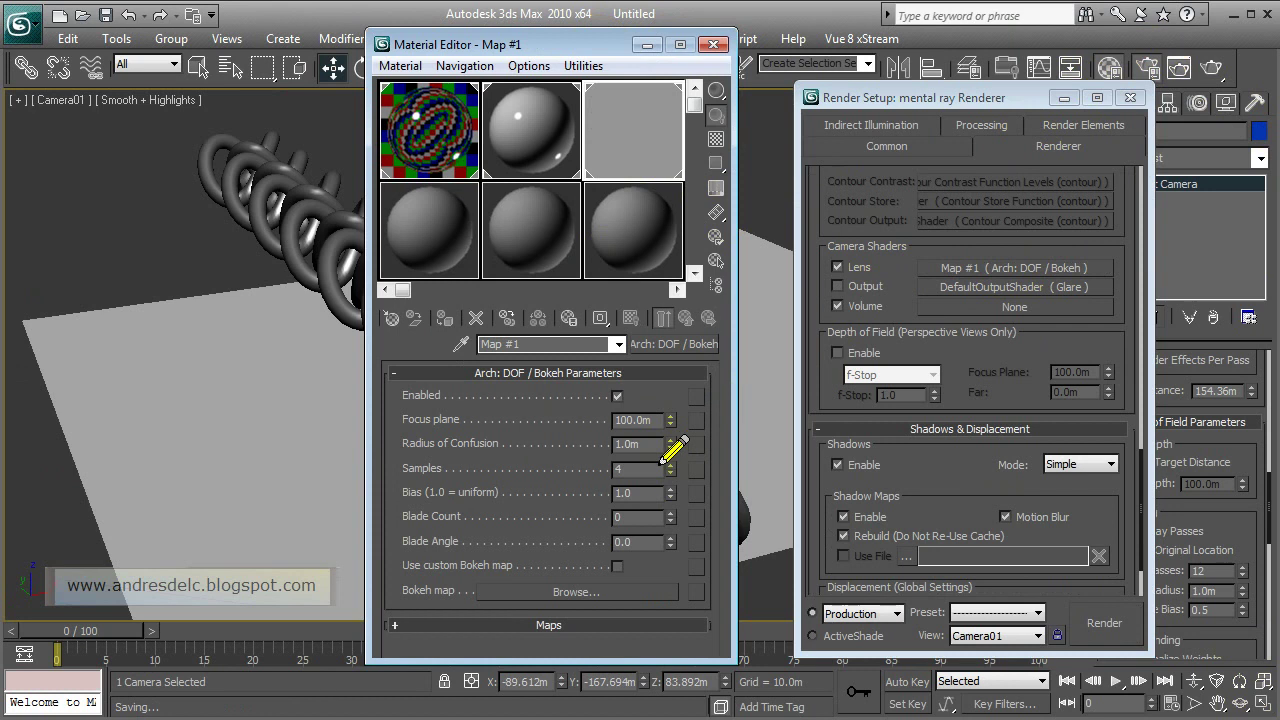
# - Set the lens shader's focus plane to 155.0m and samples to 16
pyautogui.moveTo(612, 421); pyautogui.dragTo(660, 421)
pyautogui.write('55')
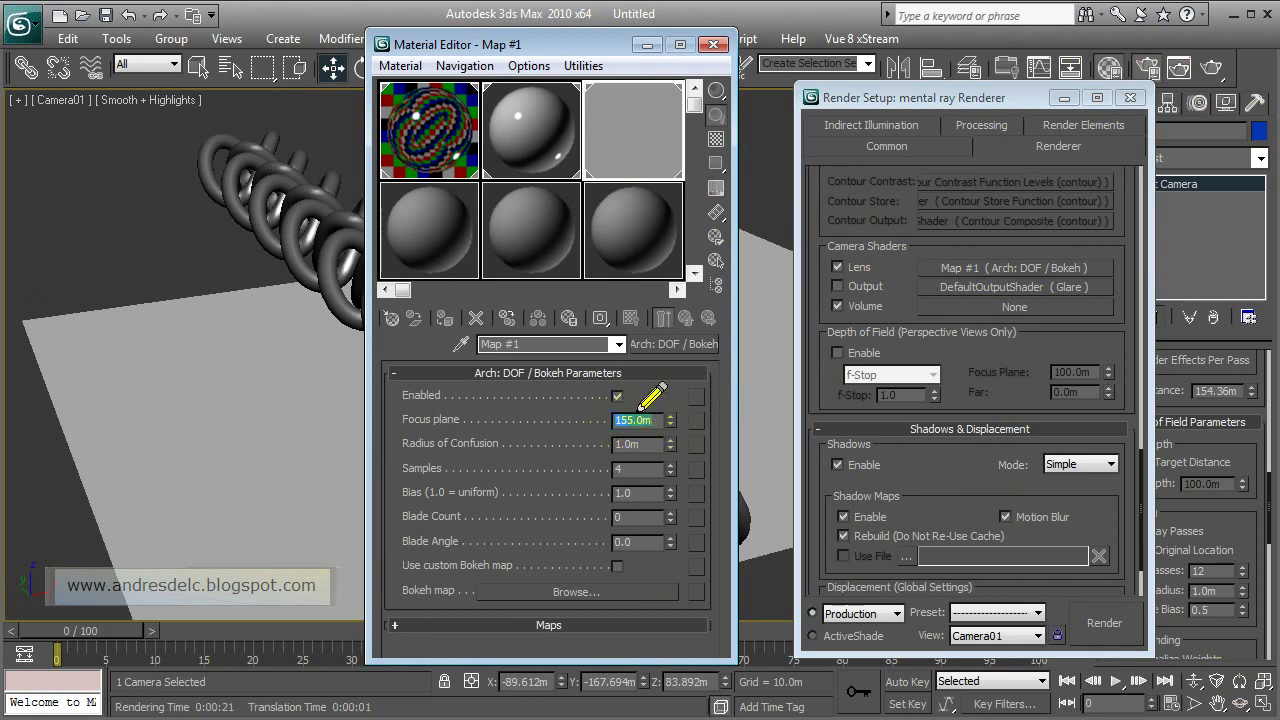
pyautogui.click(665, 393)
pyautogui.write('16')
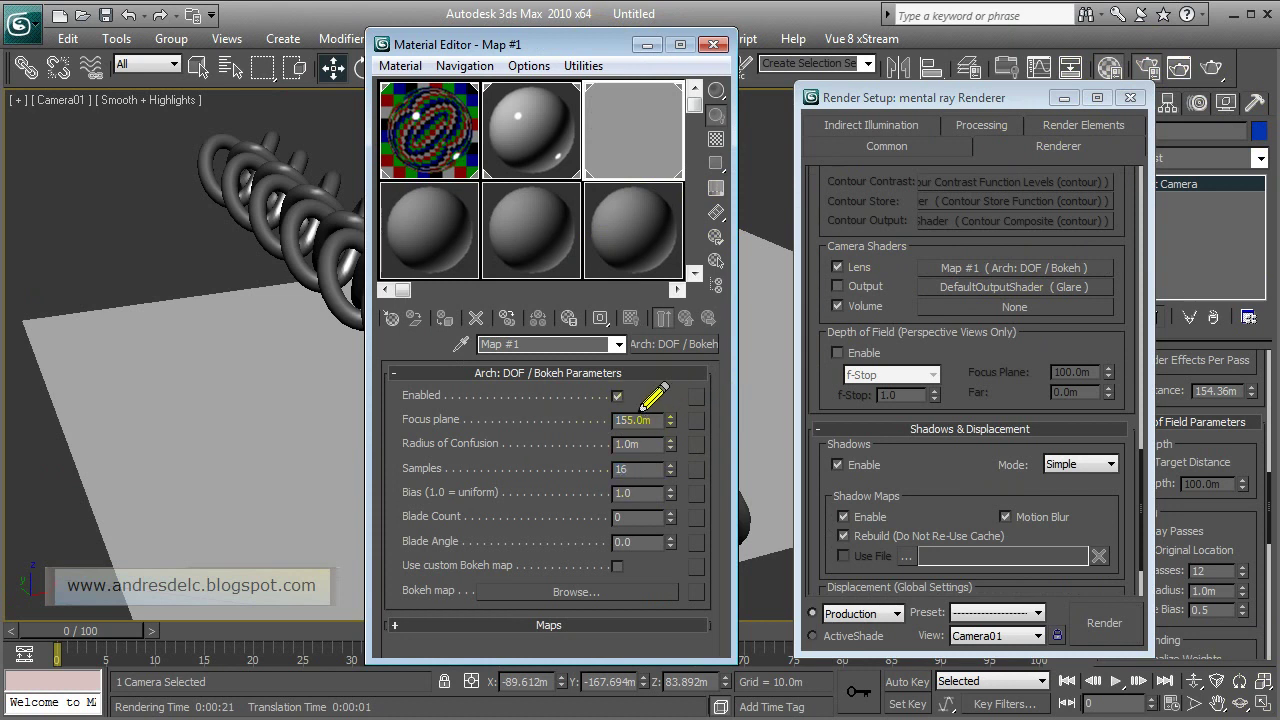
pyautogui.click(713, 45)
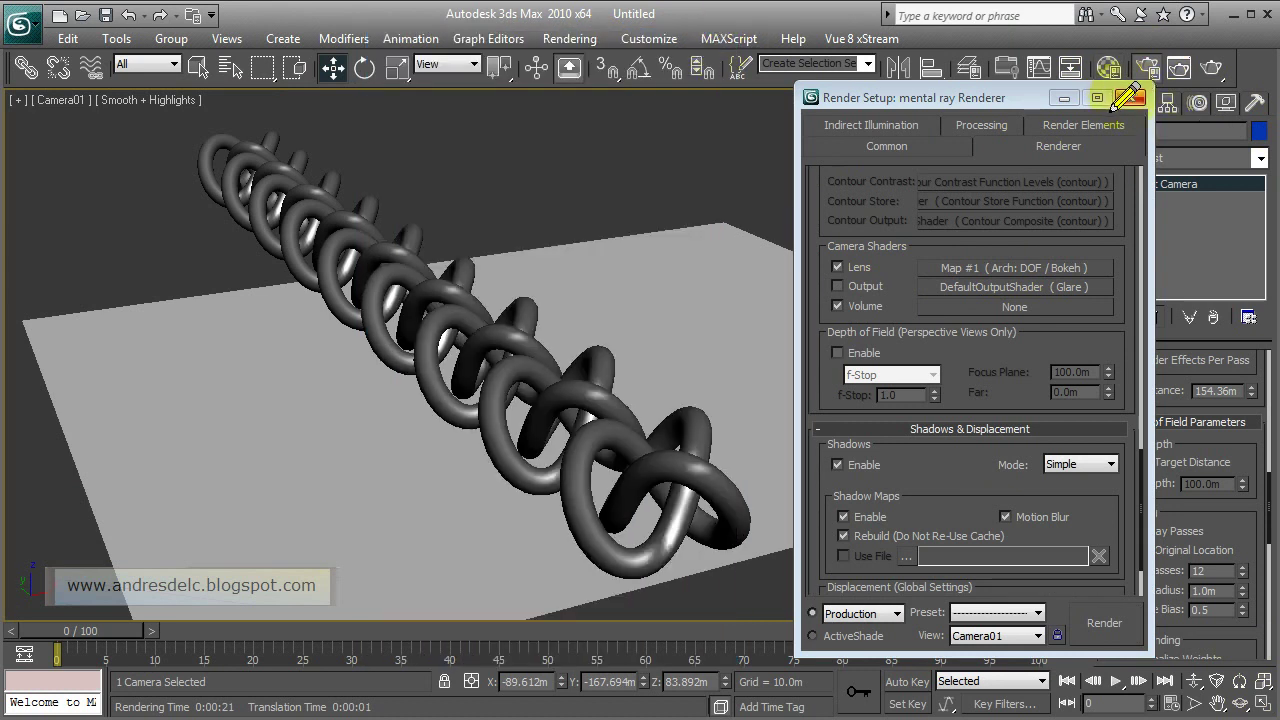
# - Close Render Setup and bring up the Rendered Frame Window, moved to the right
pyautogui.click(1135, 97)
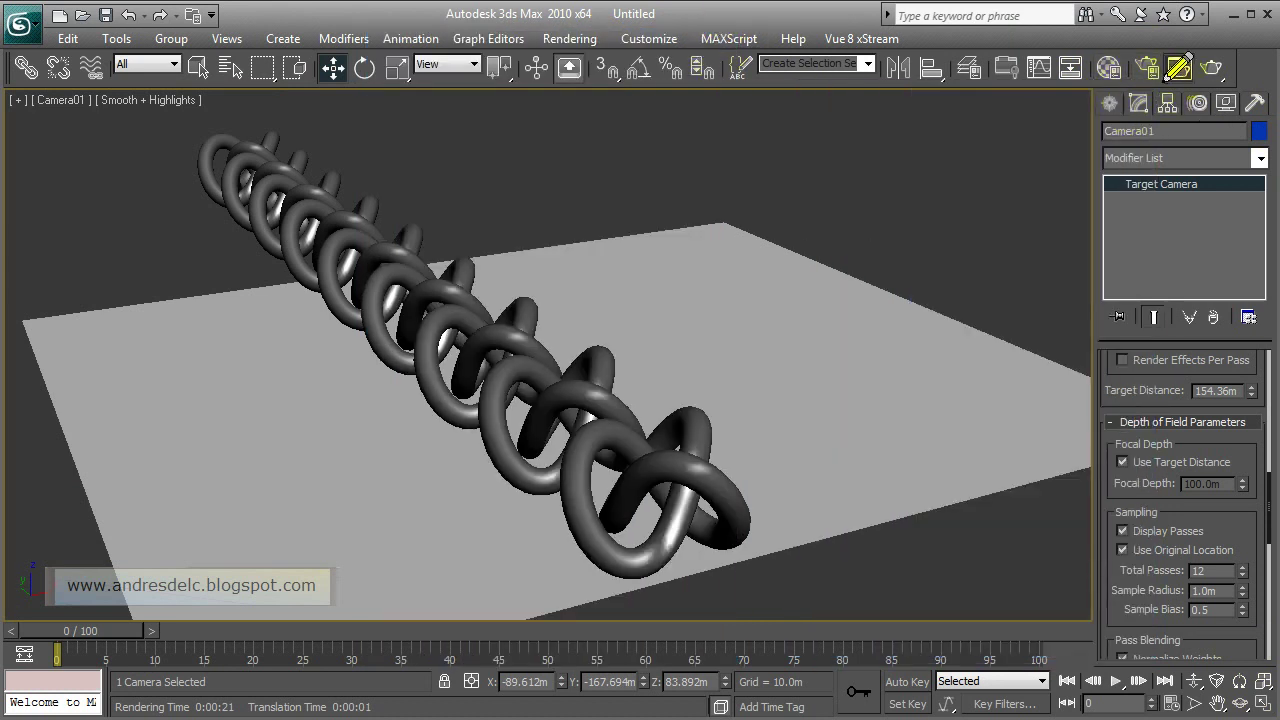
pyautogui.click(1178, 67)
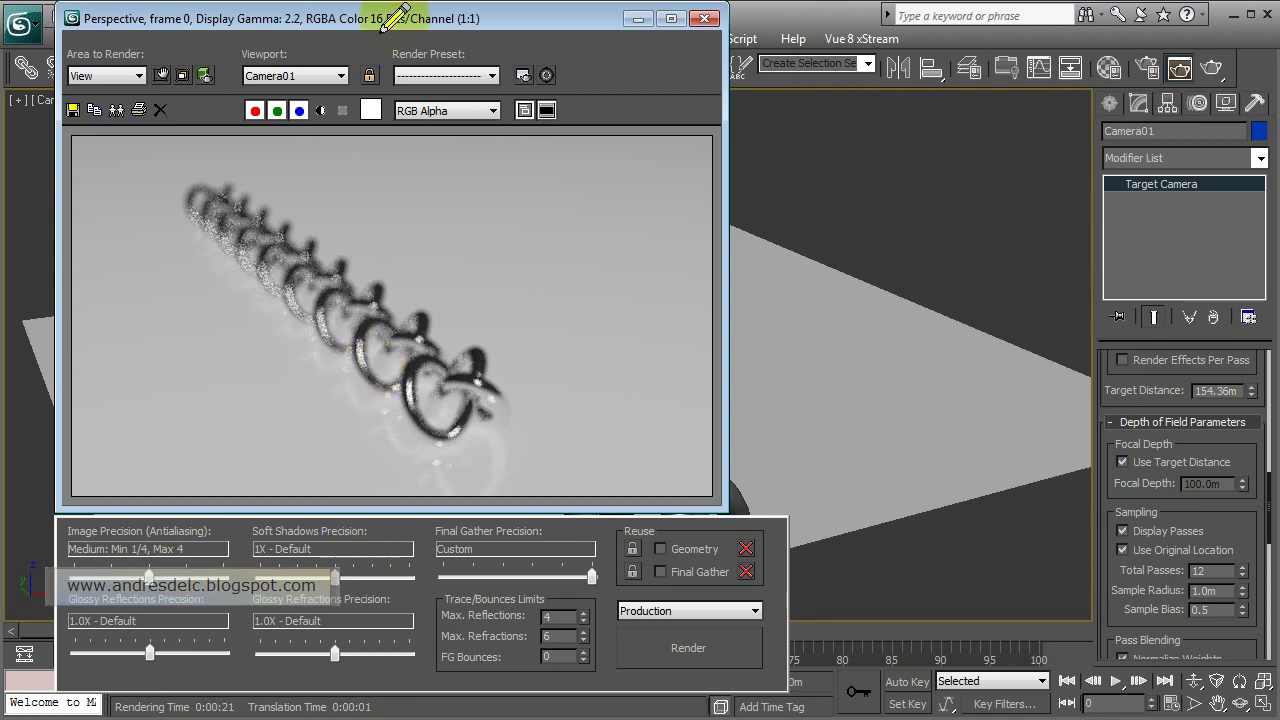
pyautogui.moveTo(388, 18); pyautogui.dragTo(708, 18)
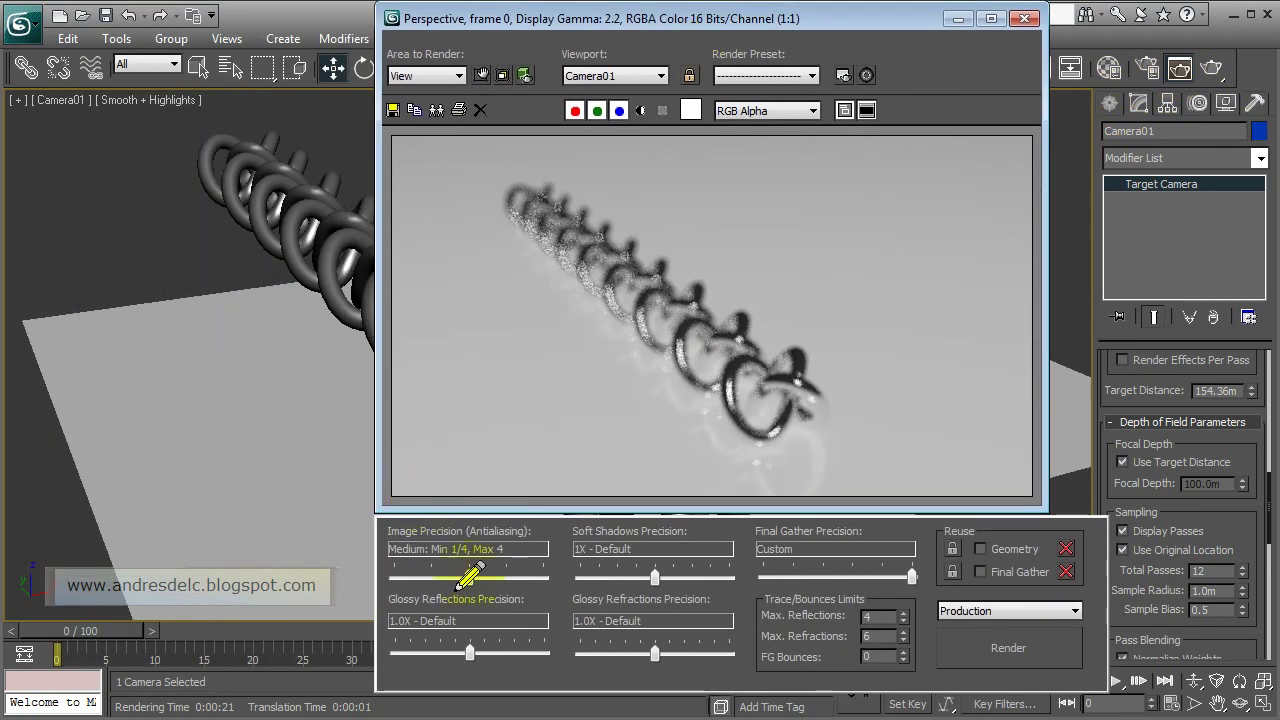
# - Set image precision High, glossy reflections 2.0X and soft shadows 2X, then render Camera01
pyautogui.moveTo(470, 577); pyautogui.dragTo(506, 577)
pyautogui.moveTo(470, 653); pyautogui.dragTo(497, 653)
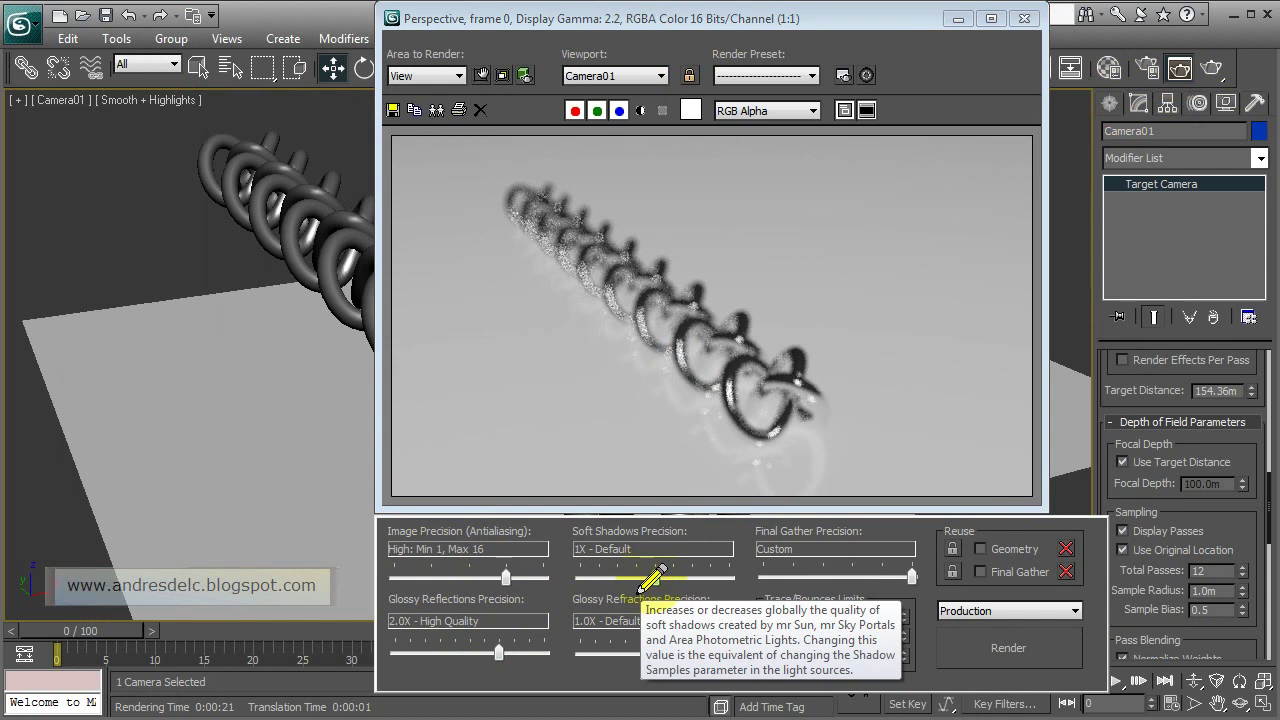
pyautogui.moveTo(650, 578); pyautogui.dragTo(672, 578)
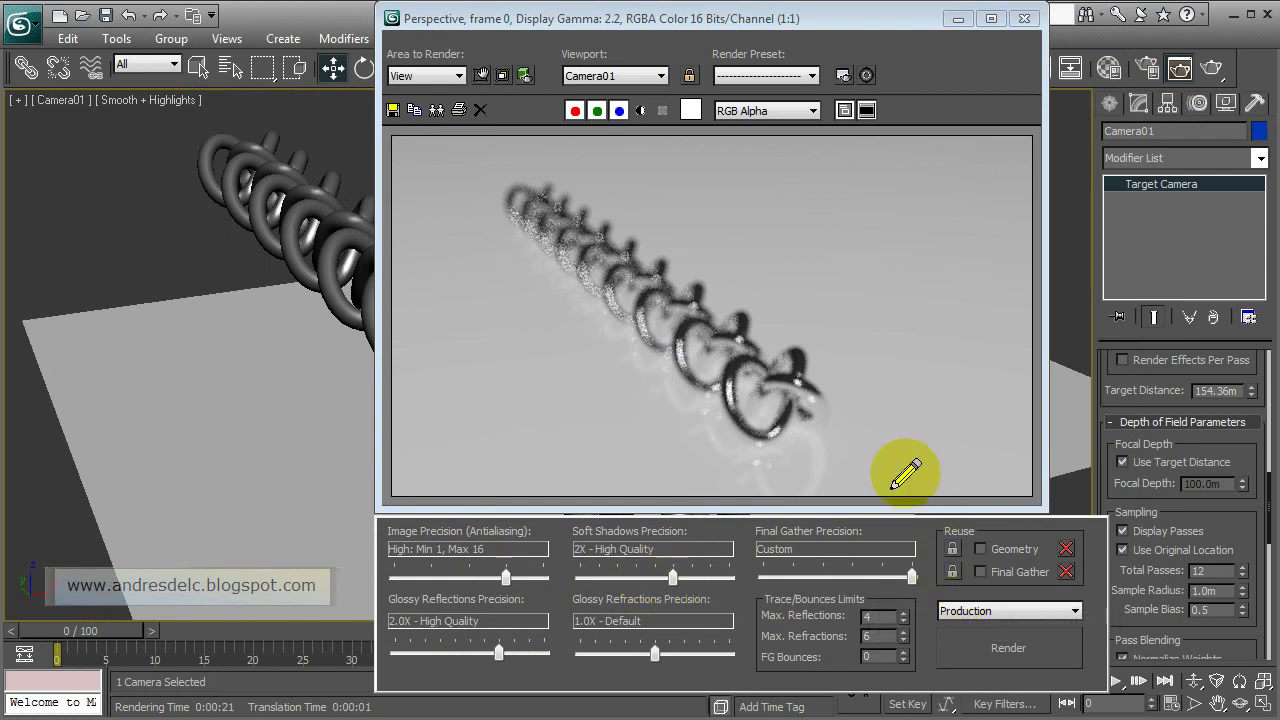
pyautogui.click(1000, 650)
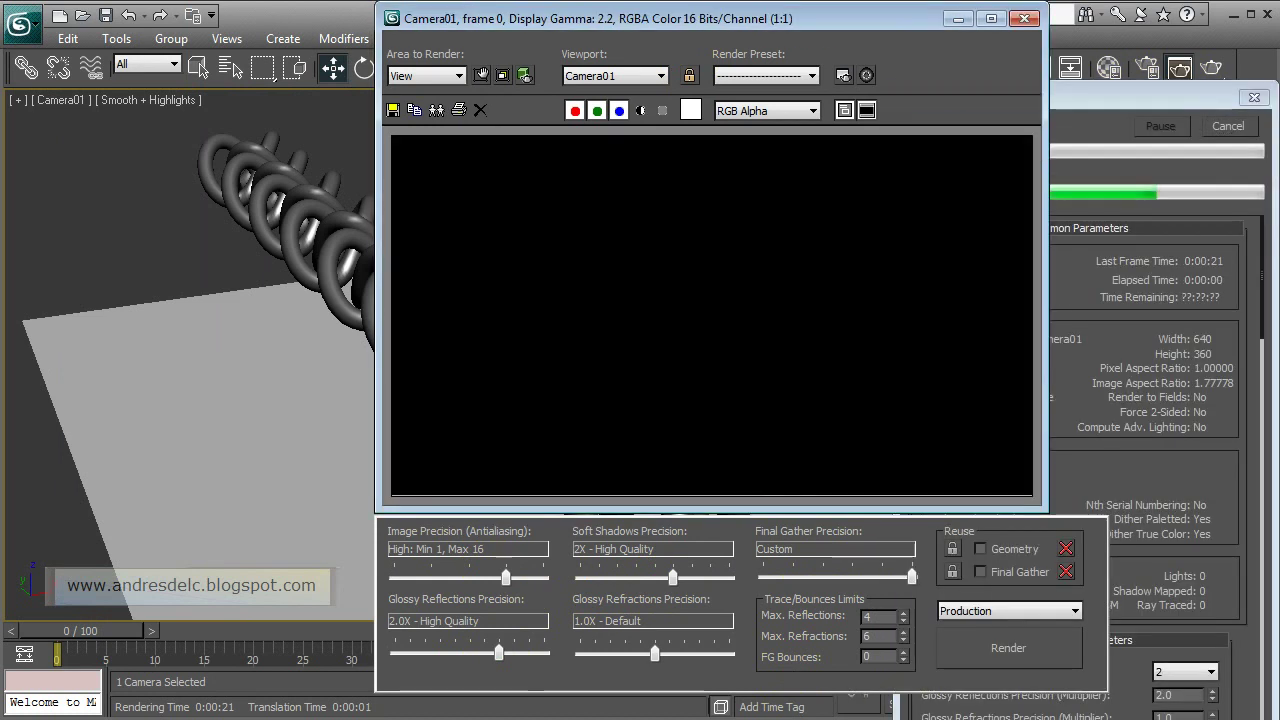